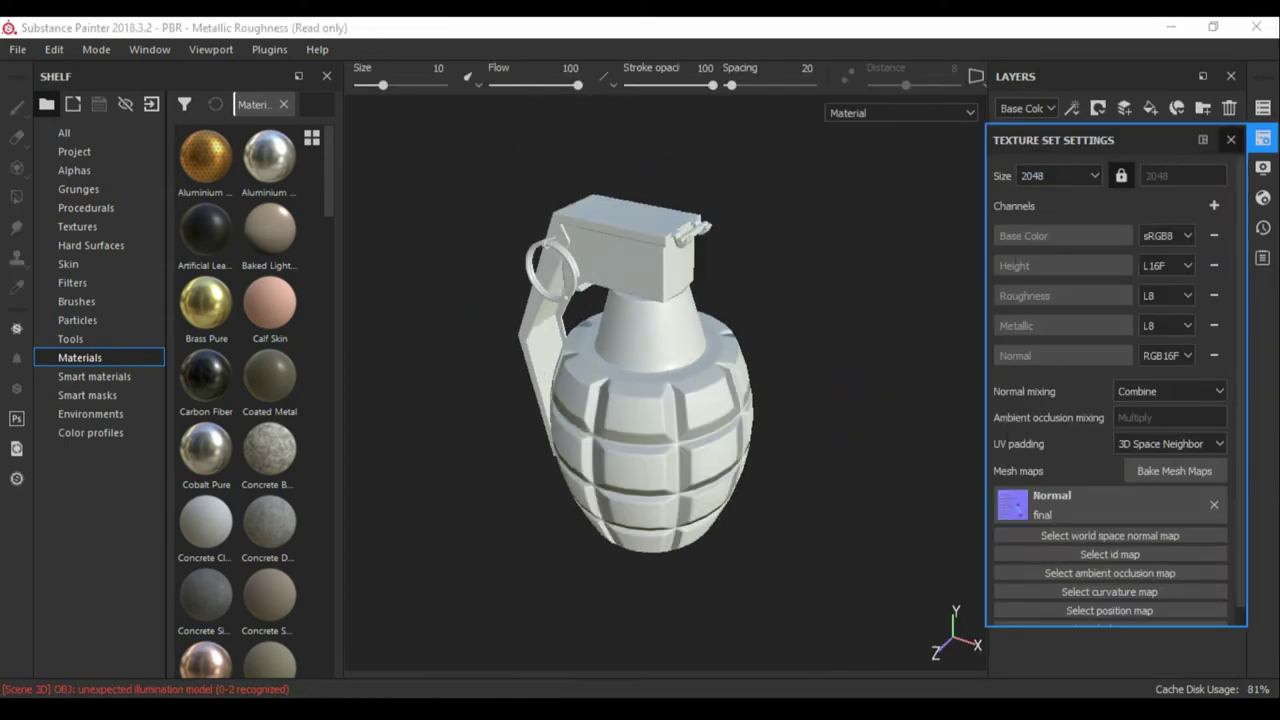
Bake the grenade's mesh maps and set the texture resolution to 2048
{"action": "left_click", "coordinate": [1174, 470]}
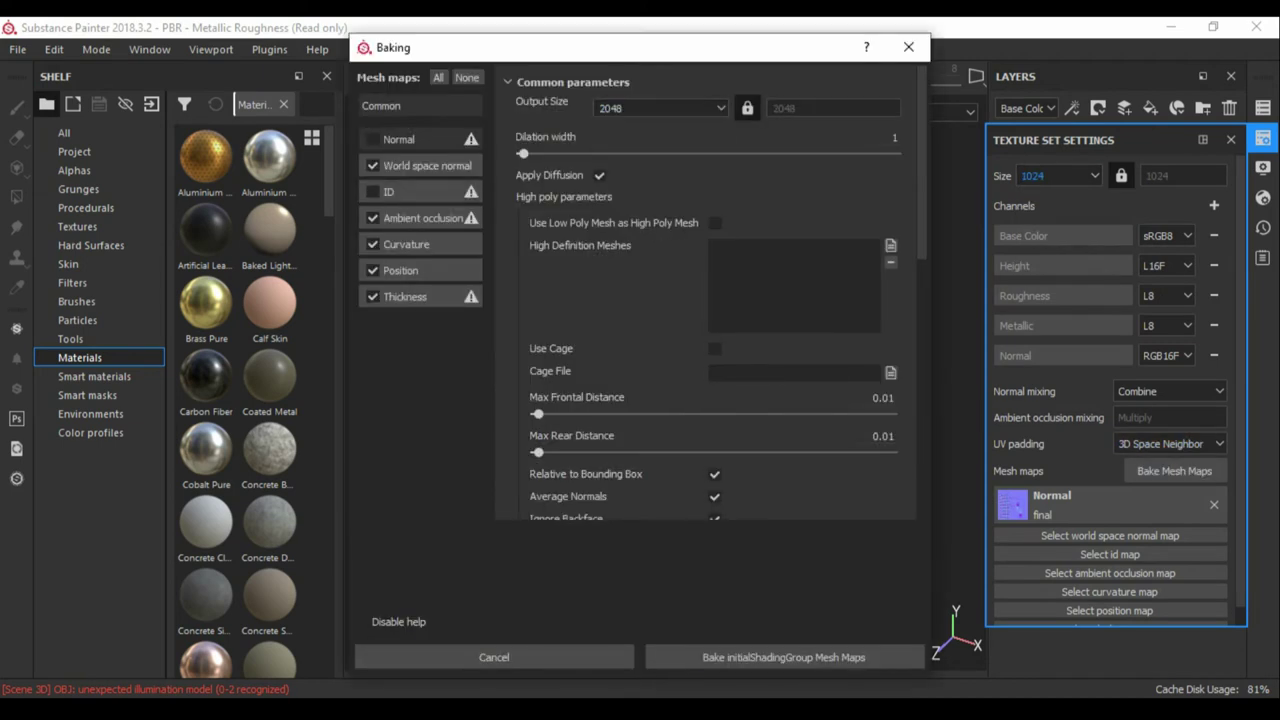
{"action": "left_click", "coordinate": [783, 657]}
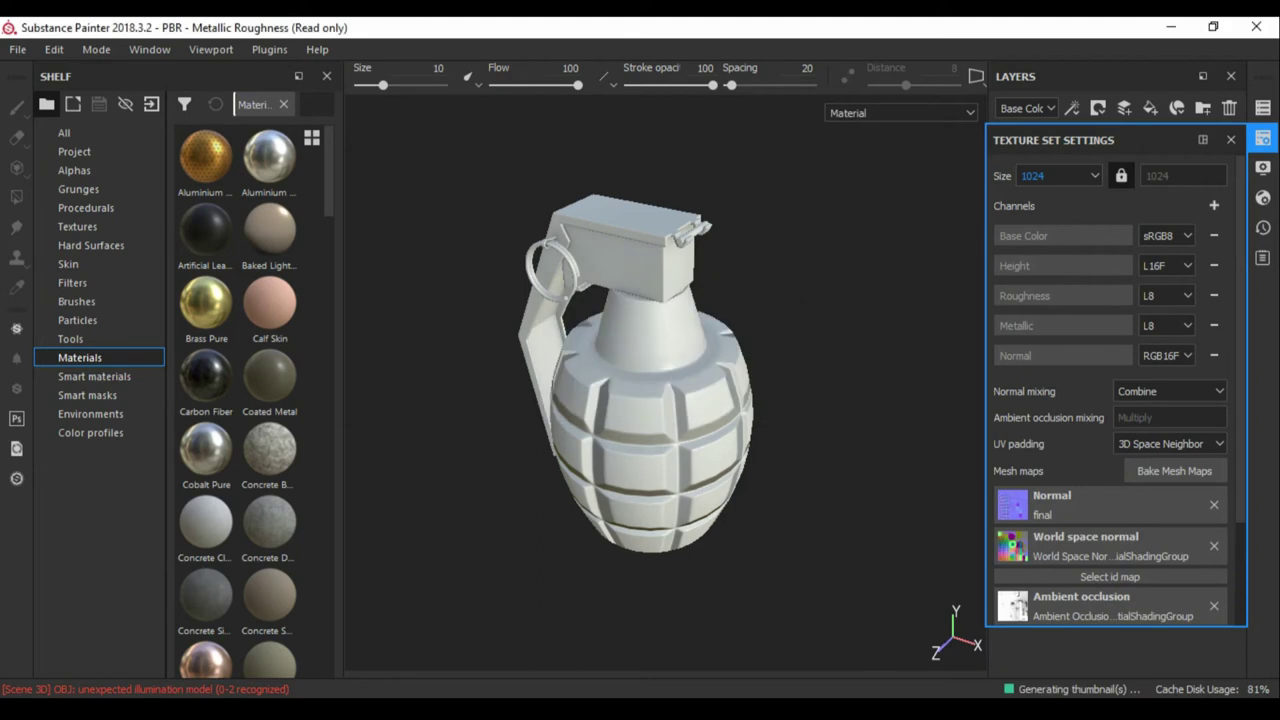
{"action": "left_click", "coordinate": [1060, 175]}
{"action": "left_click", "coordinate": [1040, 236]}
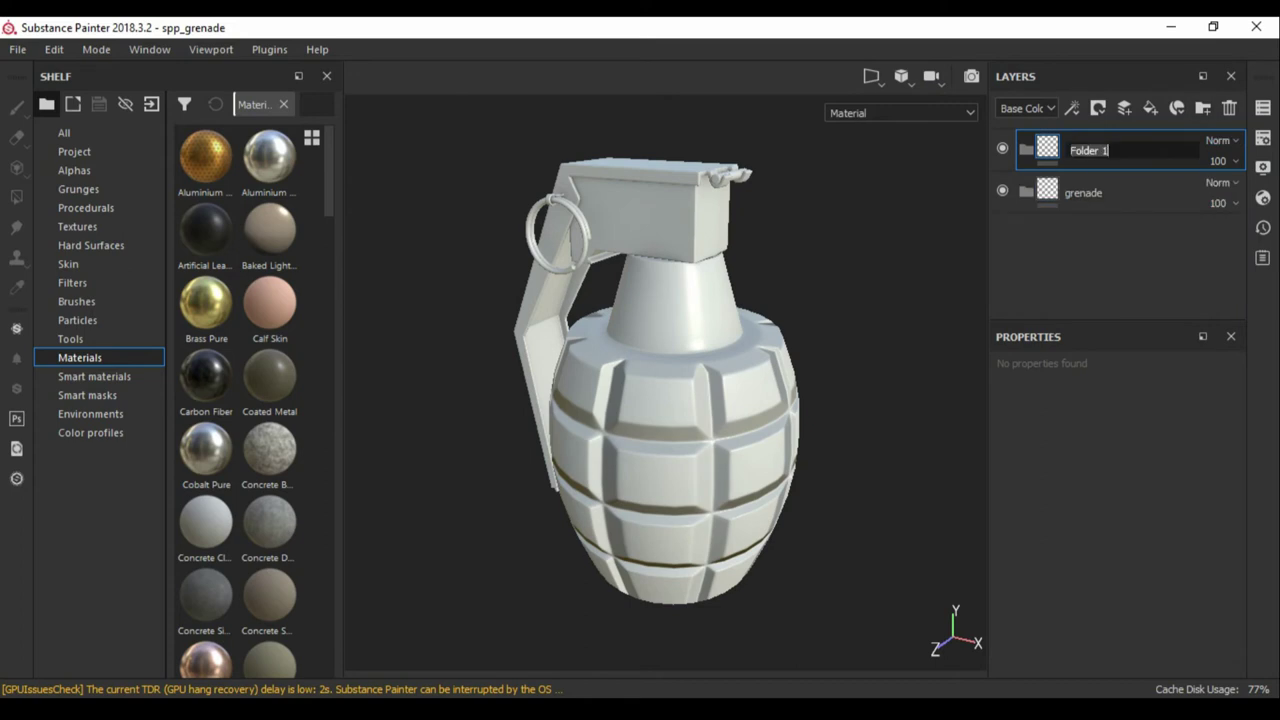
Add black masks to the layer folders
{"action": "left_click_drag", "start_coordinate": [600, 400], "coordinate": [680, 400], "text": "alt"}
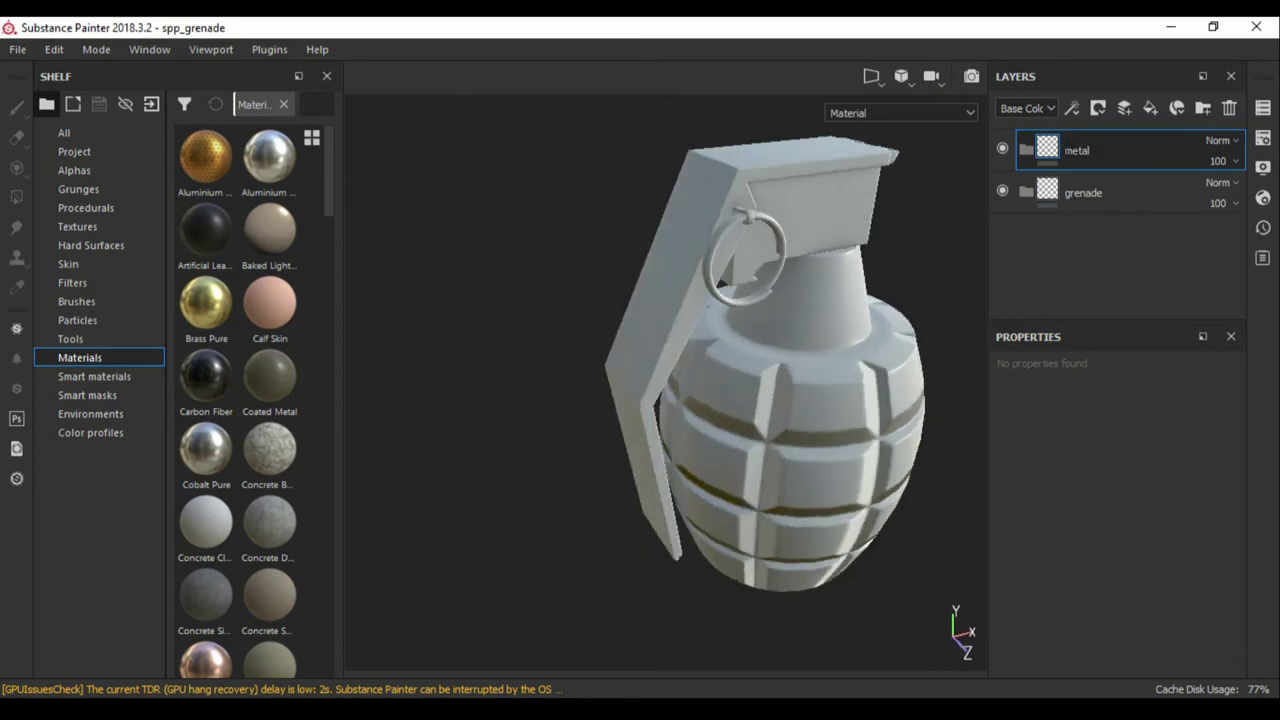
{"action": "right_click", "coordinate": [1040, 172]}
{"action": "left_click", "coordinate": [1080, 208]}
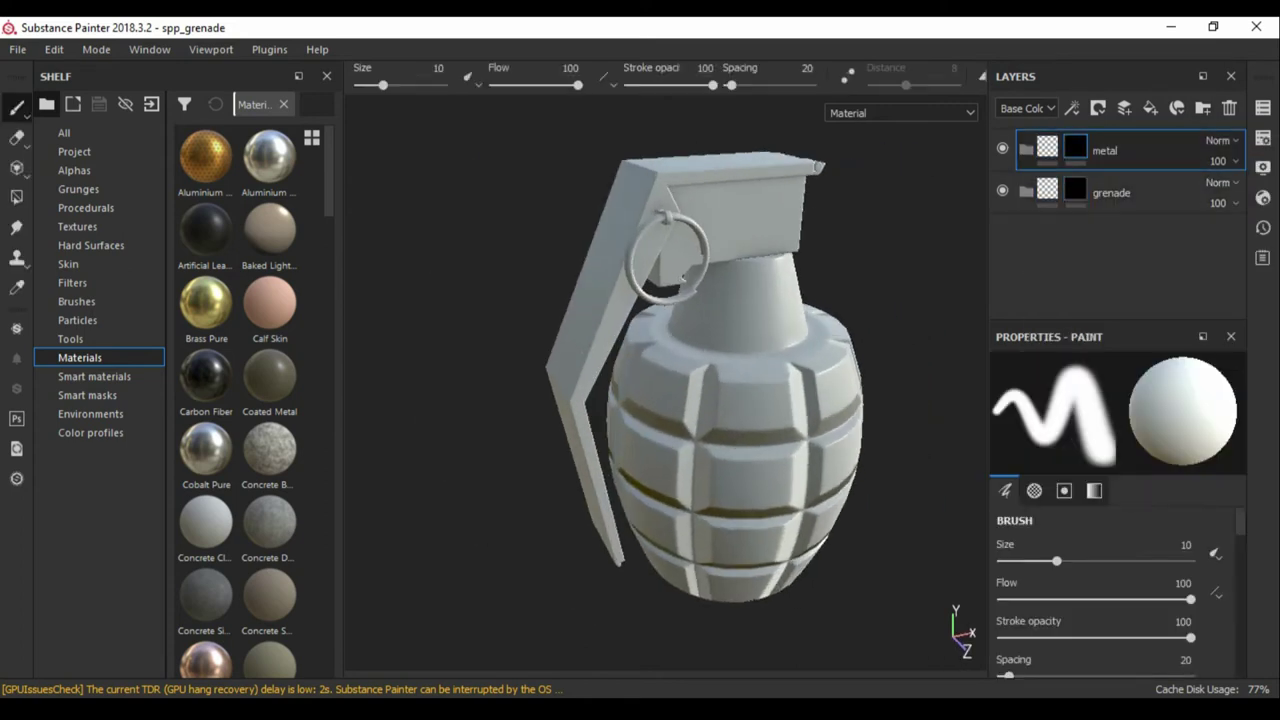
Polygon-fill the lever and top into the metal folder's mask
{"action": "left_click_drag", "start_coordinate": [700, 400], "coordinate": [610, 400], "text": "alt"}
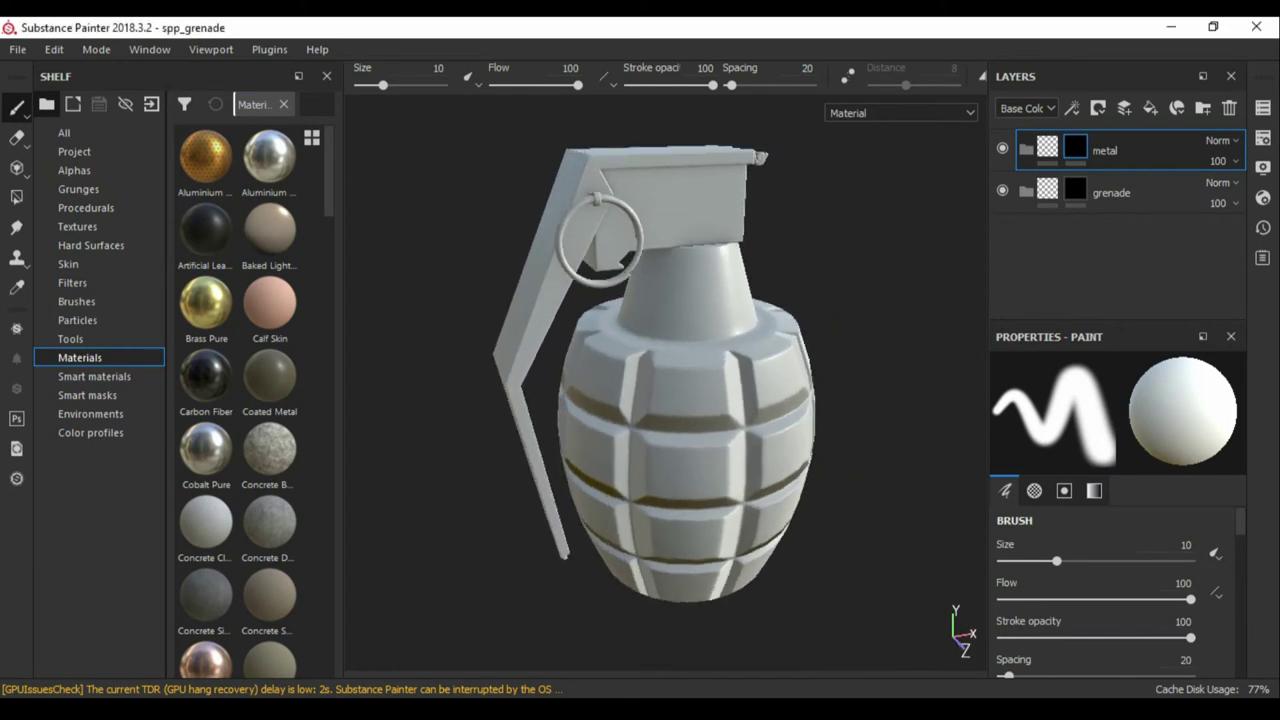
{"action": "left_click_drag", "start_coordinate": [741, 260], "coordinate": [748, 271], "text": "alt"}
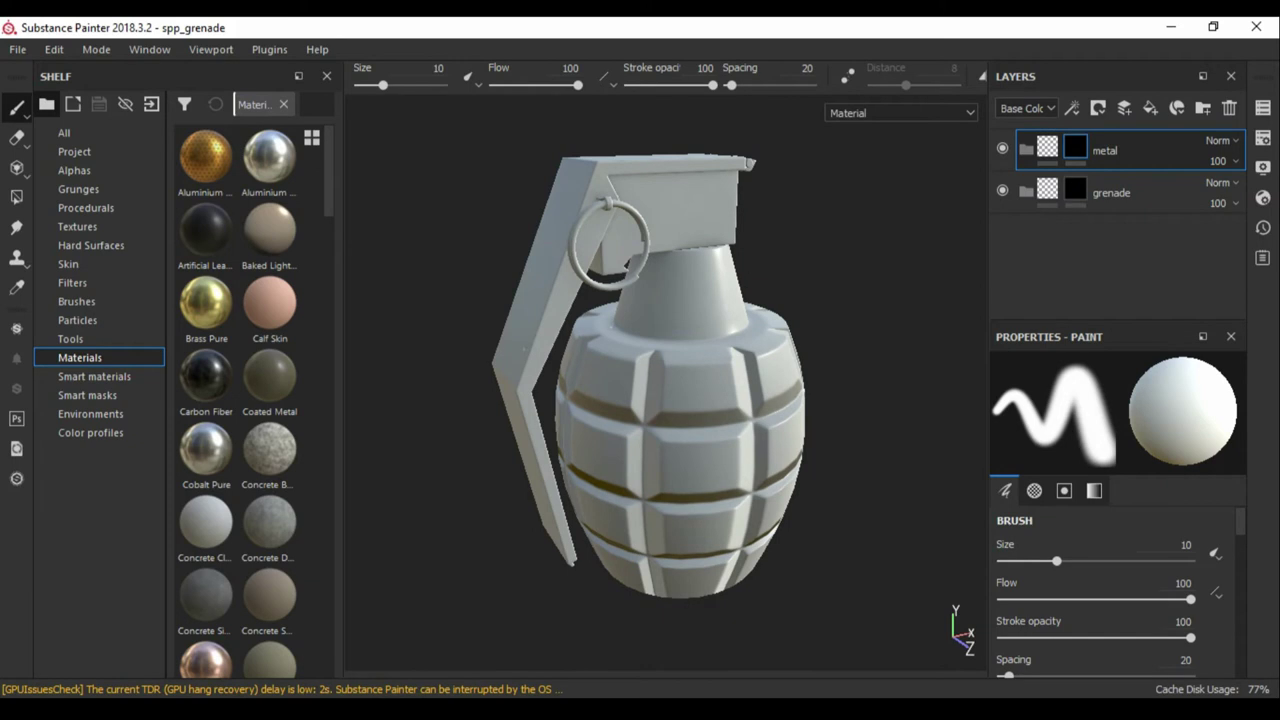
{"action": "key", "text": "4"}
{"action": "left_click", "coordinate": [1075, 147]}
{"action": "left_click_drag", "start_coordinate": [660, 380], "coordinate": [740, 385], "text": "alt"}
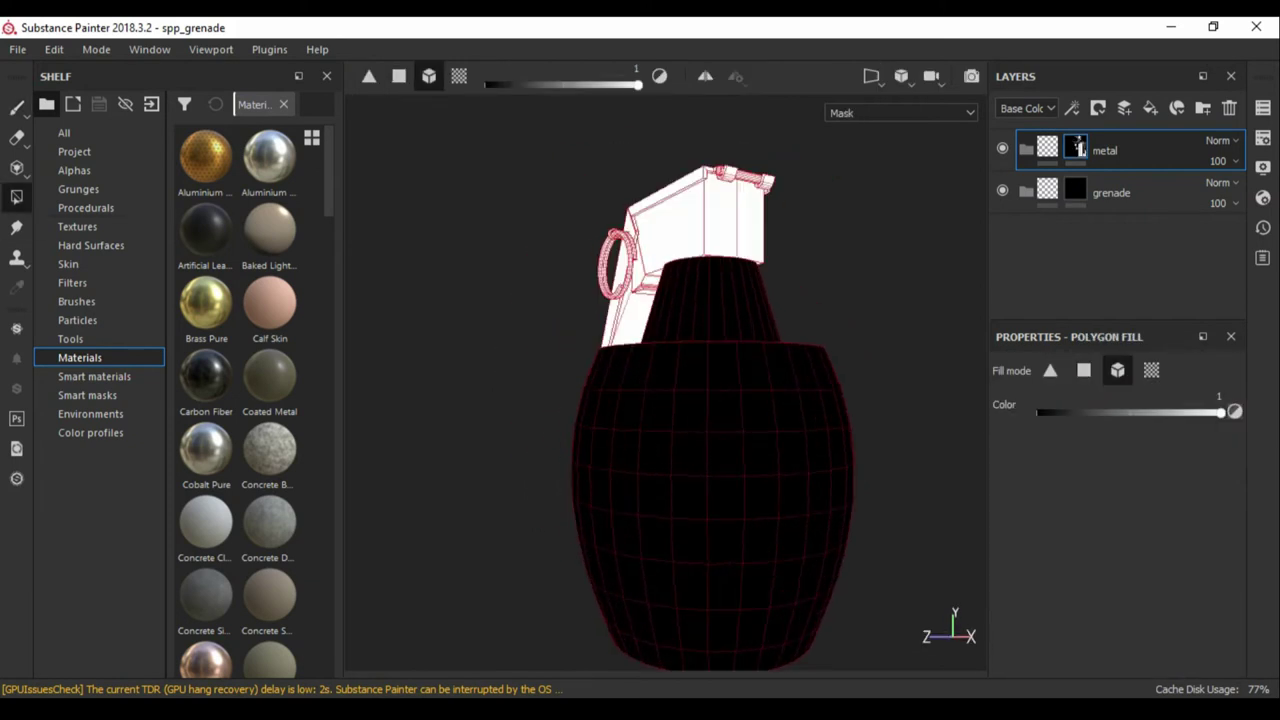
{"action": "left_click_drag", "start_coordinate": [660, 380], "coordinate": [820, 385], "text": "alt"}
Add a new fill layer inside the metal folder and start renaming it
{"action": "left_click", "coordinate": [1047, 147]}
{"action": "left_click", "coordinate": [1075, 147]}
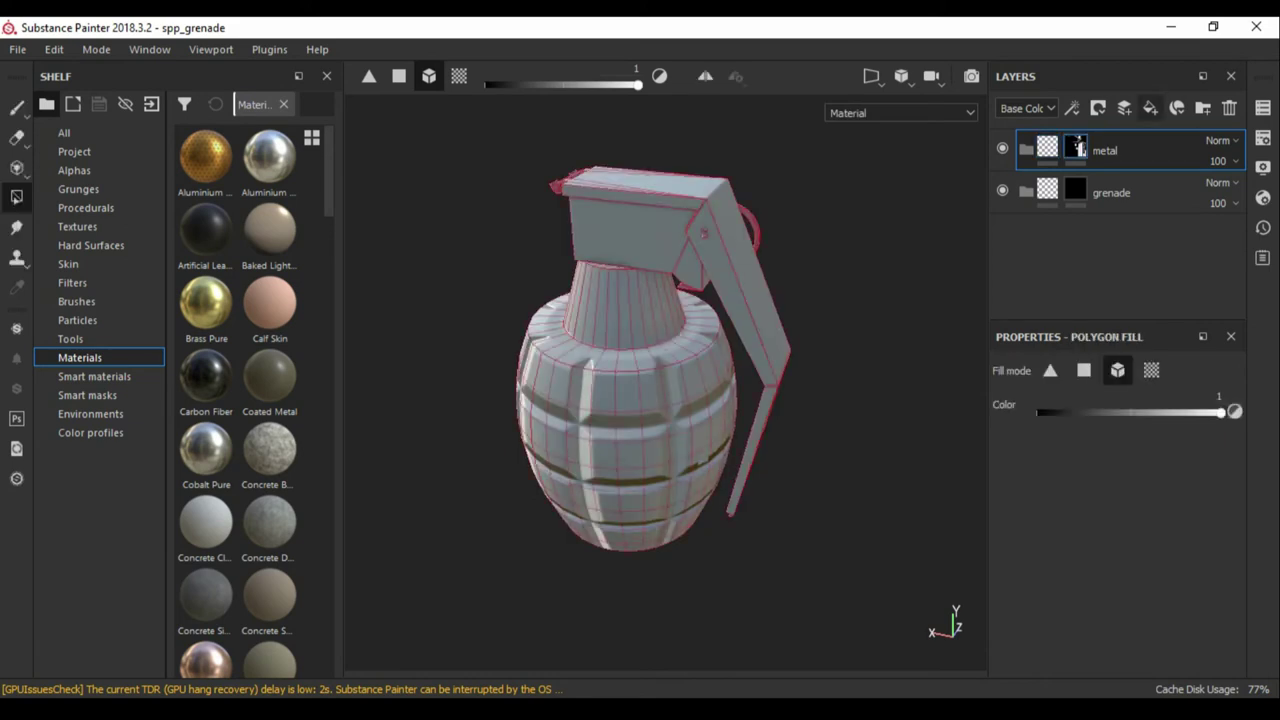
{"action": "left_click", "coordinate": [1150, 108]}
{"action": "left_click_drag", "start_coordinate": [1100, 150], "coordinate": [1100, 195]}
Name the metal fill layer 'base' and give it a grey base colour
{"action": "type", "text": "ase"}
{"action": "key", "text": "Return"}
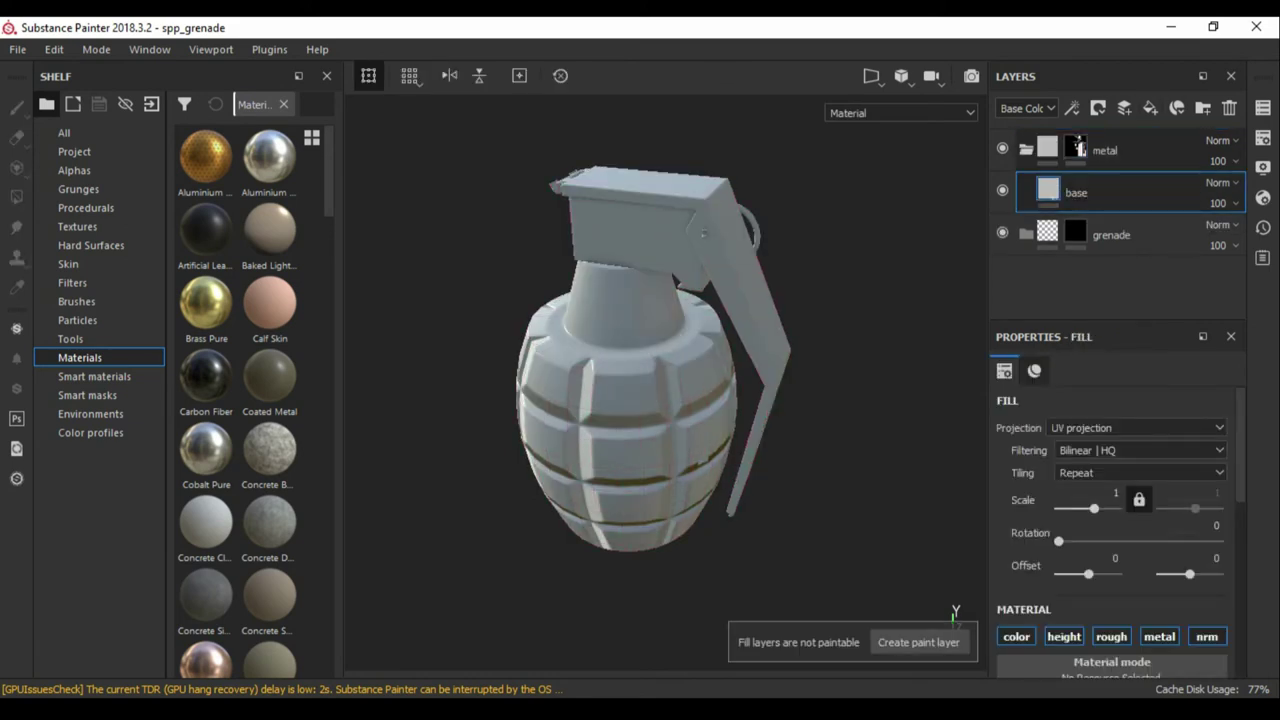
{"action": "left_click_drag", "start_coordinate": [650, 400], "coordinate": [800, 400], "text": "alt"}
{"action": "scroll", "coordinate": [1110, 500], "scroll_direction": "down", "scroll_amount": 3}
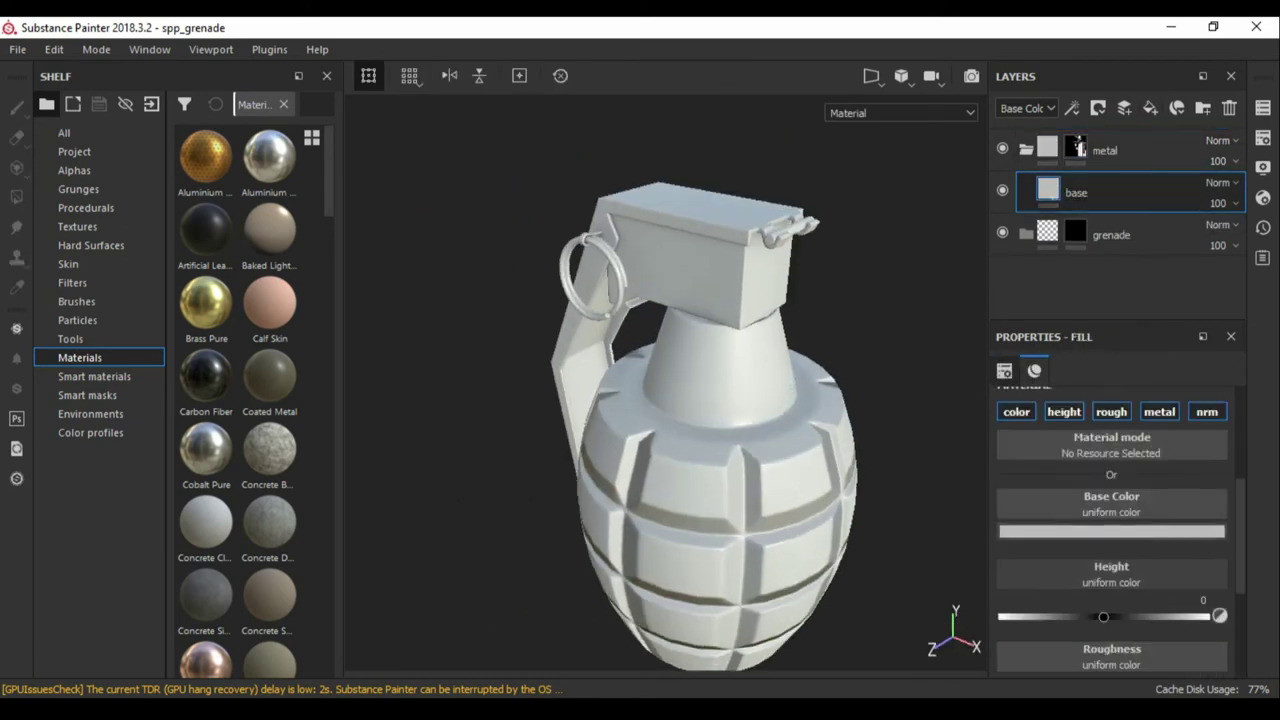
{"action": "left_click", "coordinate": [1111, 515]}
{"action": "left_click_drag", "start_coordinate": [1025, 375], "coordinate": [1070, 460]}
Set the metal base fill's Metallic to 1 and pick a lighter grey
{"action": "scroll", "coordinate": [1110, 500], "scroll_direction": "down", "scroll_amount": 3}
{"action": "left_click_drag", "start_coordinate": [1000, 592], "coordinate": [1206, 592]}
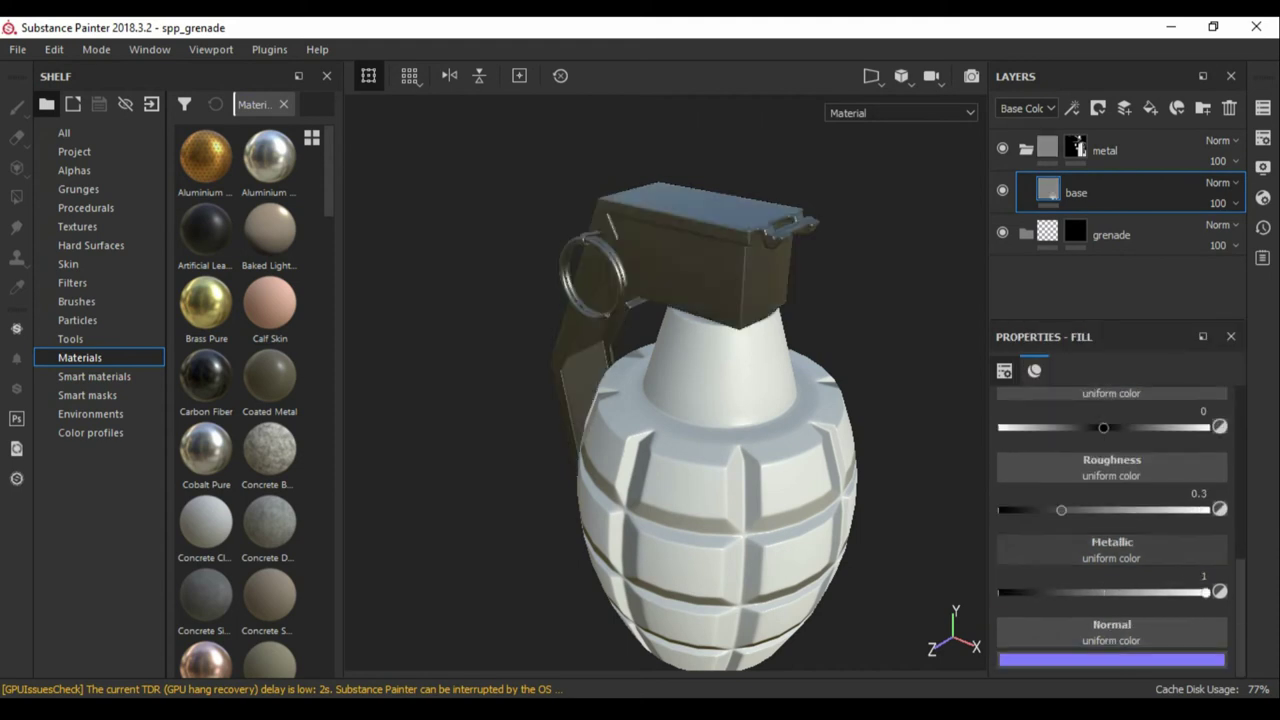
{"action": "scroll", "coordinate": [1110, 500], "scroll_direction": "up", "scroll_amount": 3}
{"action": "left_click", "coordinate": [1111, 565]}
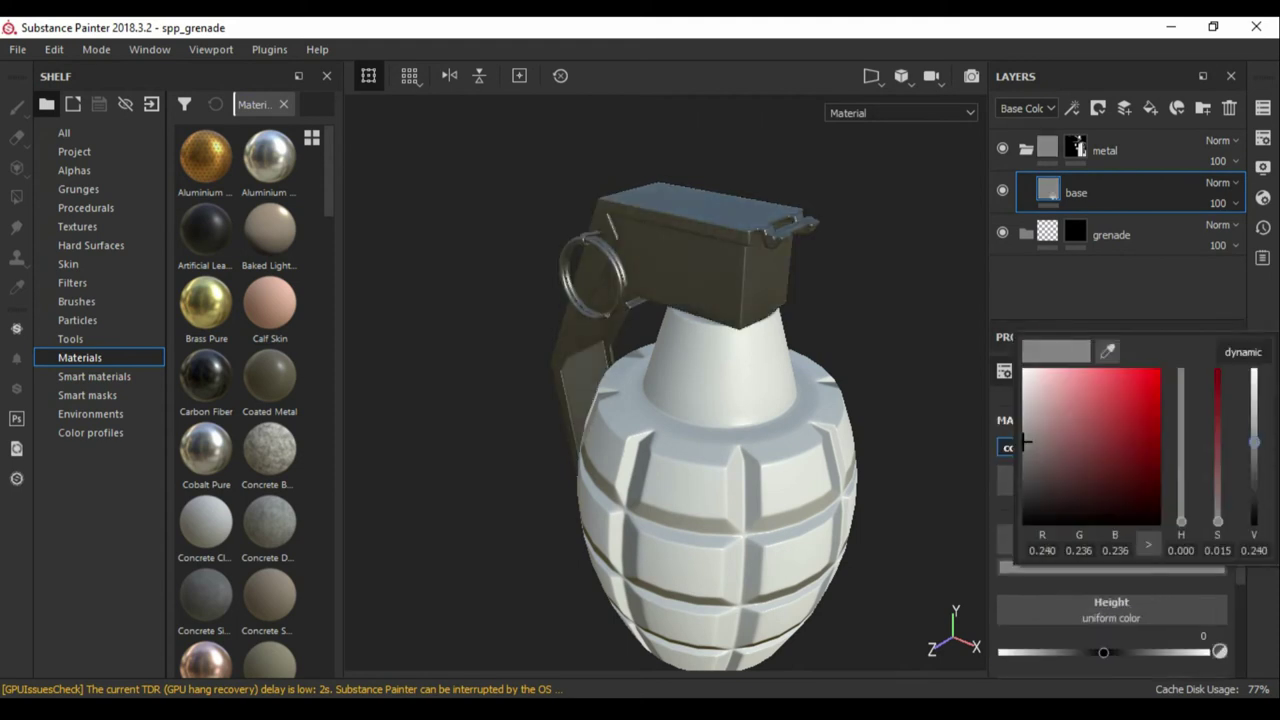
{"action": "left_click", "coordinate": [1030, 380]}
{"action": "mouse_move", "coordinate": [650, 400]}
{"action": "left_mouse_down", "text": "alt"}
{"action": "mouse_move", "coordinate": [720, 400]}
{"action": "mouse_move", "coordinate": [760, 420]}
{"action": "left_mouse_up", "text": "alt"}
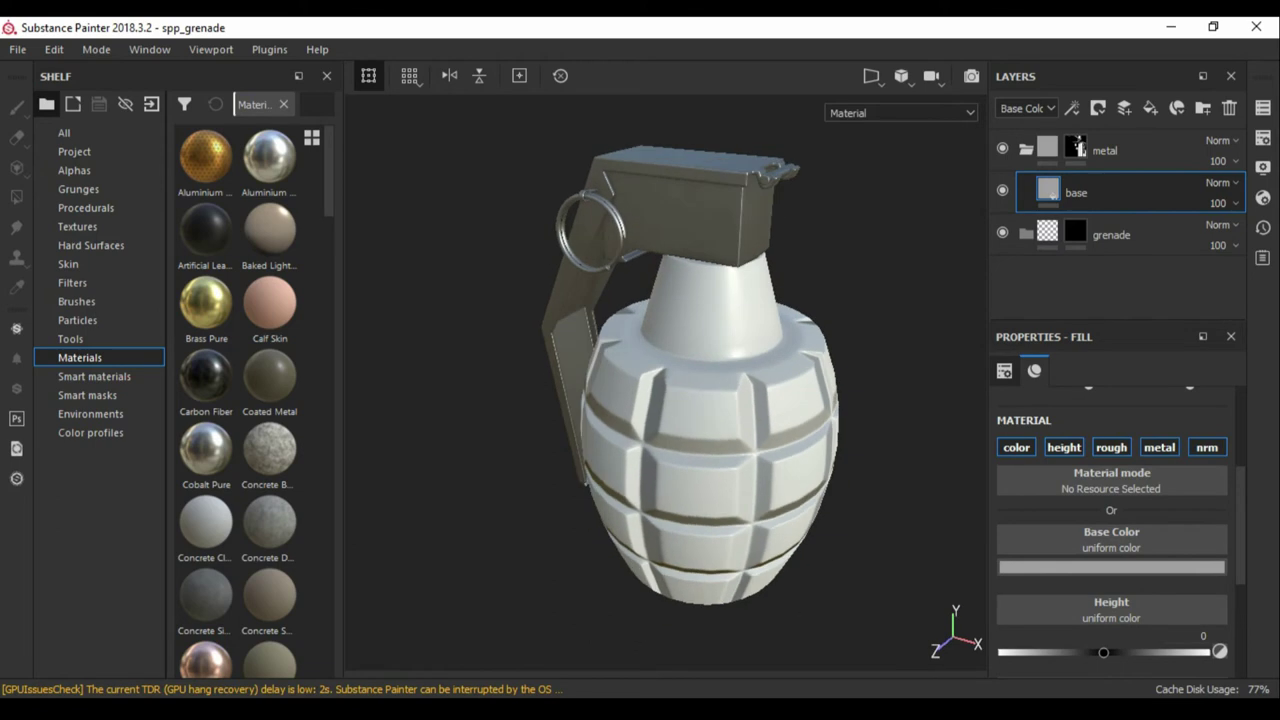
{"action": "scroll", "coordinate": [1110, 500], "scroll_direction": "down", "scroll_amount": 3}
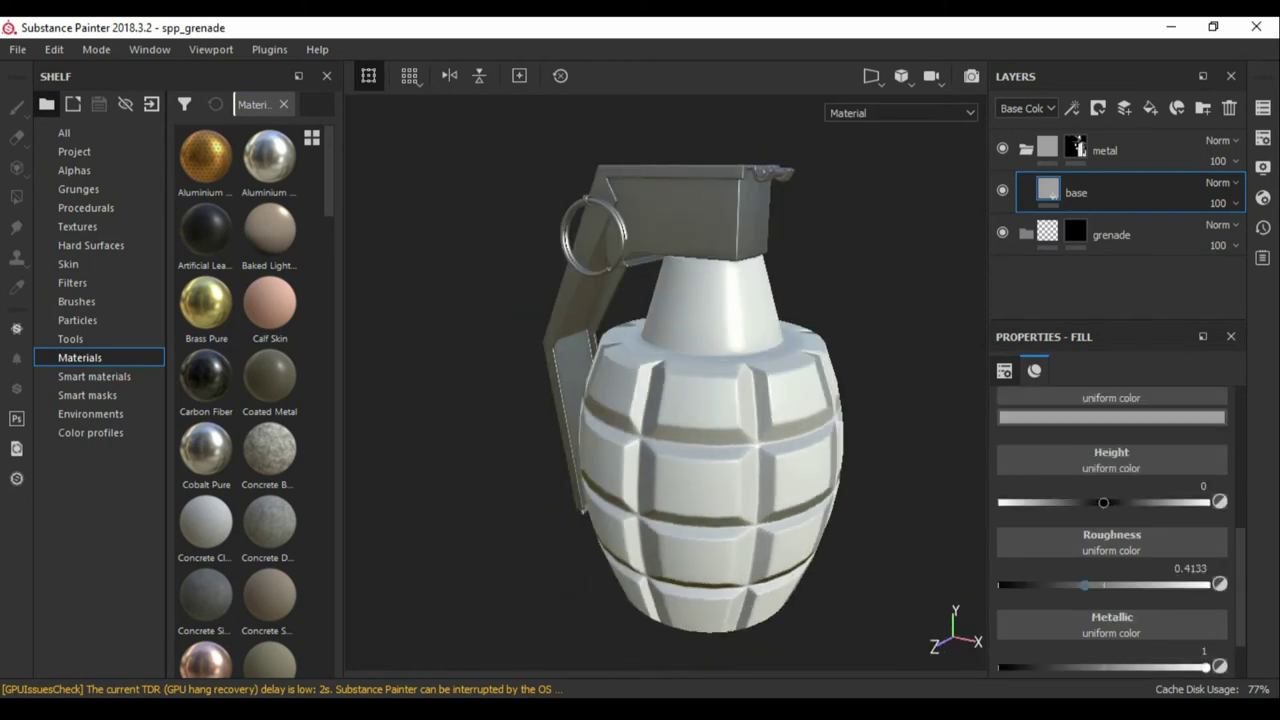
Add a fill layer named 'base' inside the grenade folder
{"action": "left_click", "coordinate": [1110, 234]}
{"action": "left_click", "coordinate": [16, 196]}
{"action": "left_click", "coordinate": [1150, 107]}
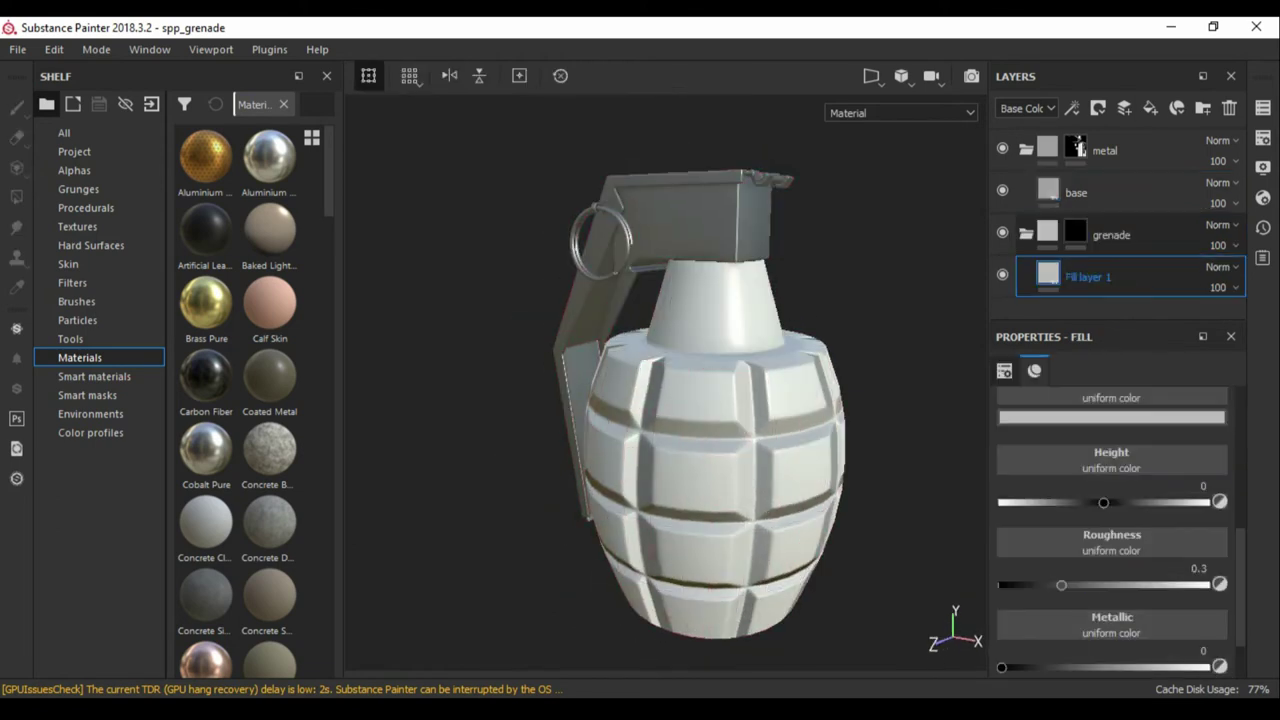
{"action": "type", "text": "se"}
{"action": "key", "text": "Return"}
{"action": "left_click", "coordinate": [1075, 234]}
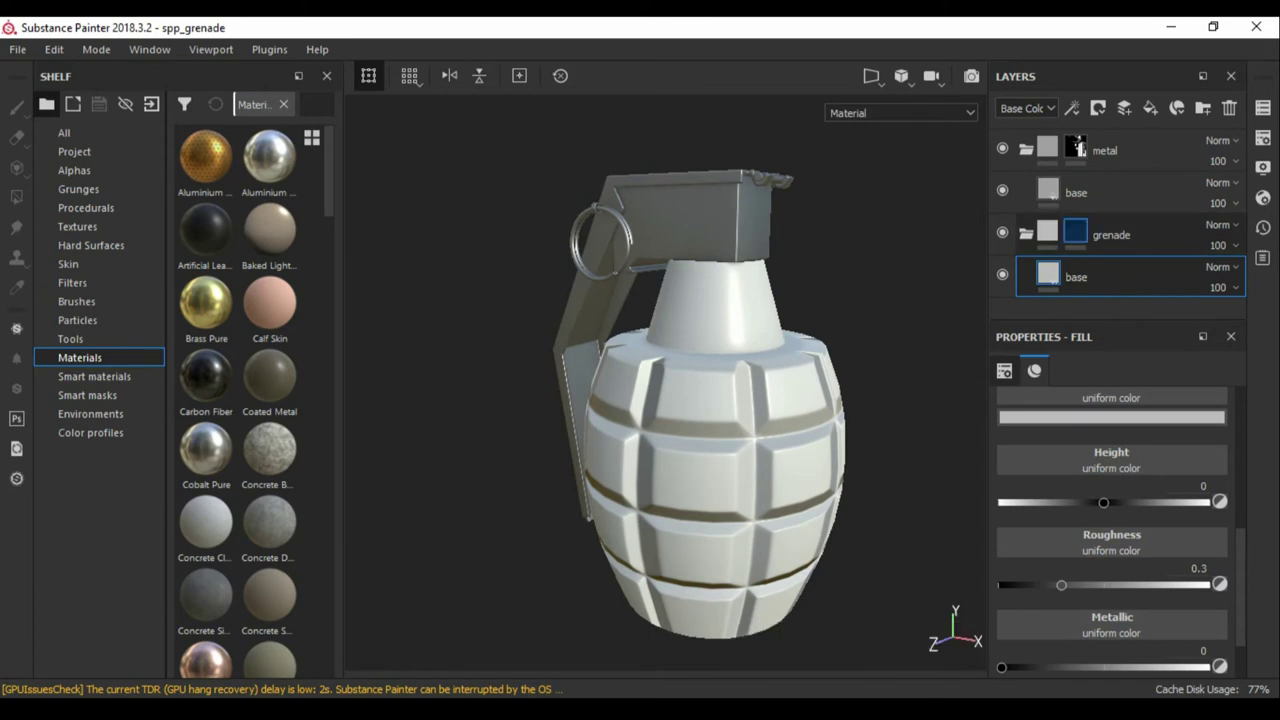
{"action": "left_click", "coordinate": [1076, 192]}
Fill the body into the grenade folder's mask and colour its base fill olive
{"action": "left_click", "coordinate": [1075, 234]}
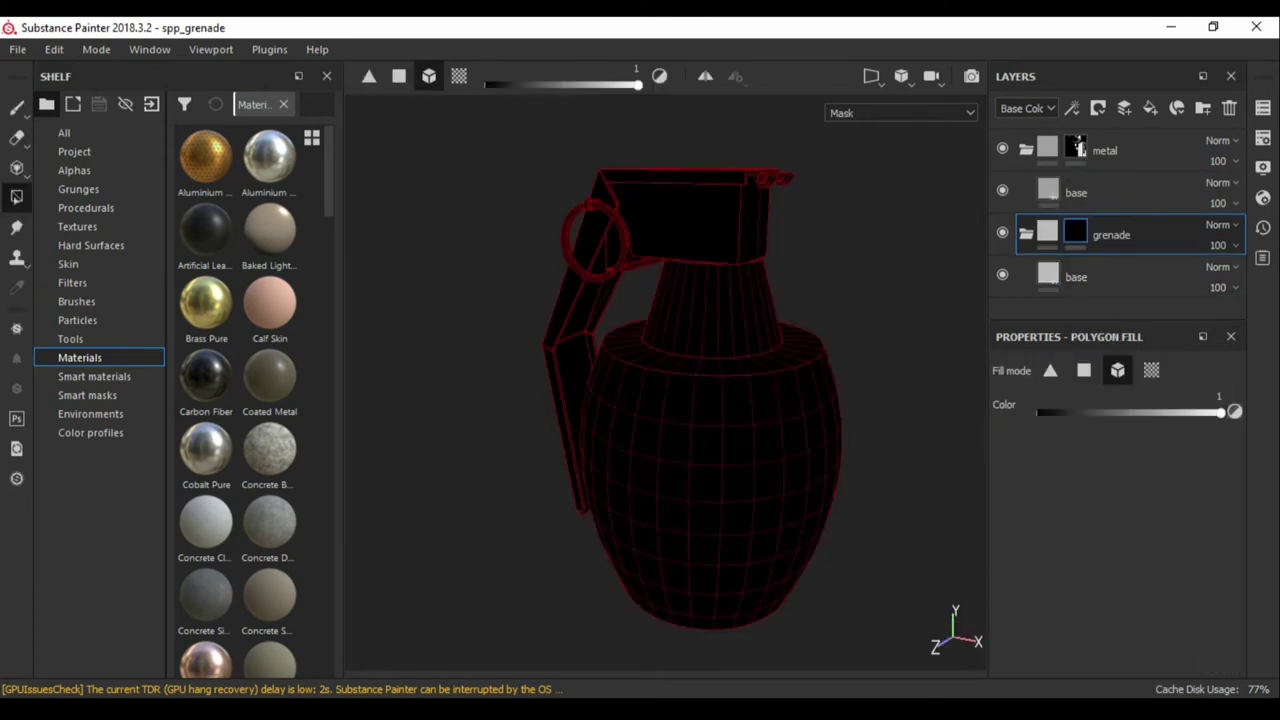
{"action": "left_click", "coordinate": [1110, 234]}
{"action": "left_click", "coordinate": [1076, 276]}
{"action": "left_click", "coordinate": [1110, 566]}
{"action": "left_click_drag", "start_coordinate": [1181, 528], "coordinate": [1181, 498]}
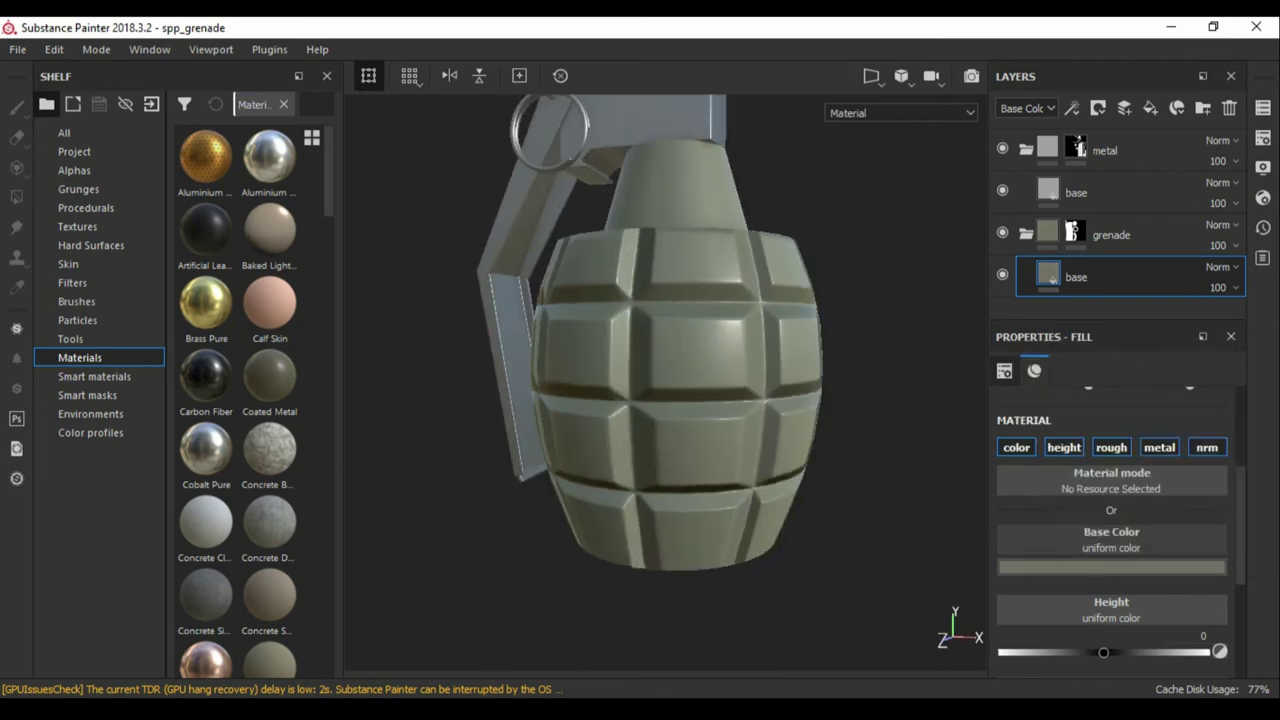
{"action": "left_click", "coordinate": [1110, 566]}
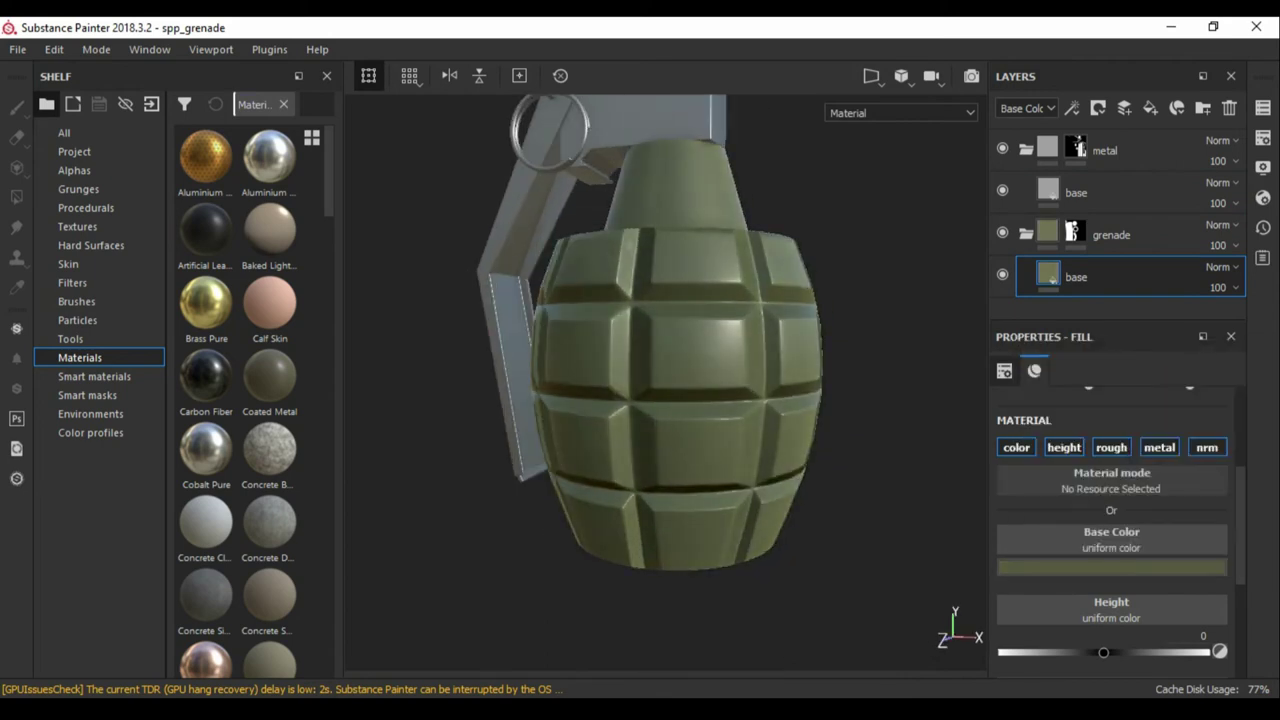
{"action": "left_click_drag", "start_coordinate": [680, 350], "coordinate": [620, 340], "text": "alt"}
Set the texture resolution to 2048 and add a new fill layer above base
{"action": "left_click", "coordinate": [1263, 139]}
{"action": "left_click", "coordinate": [1060, 175]}
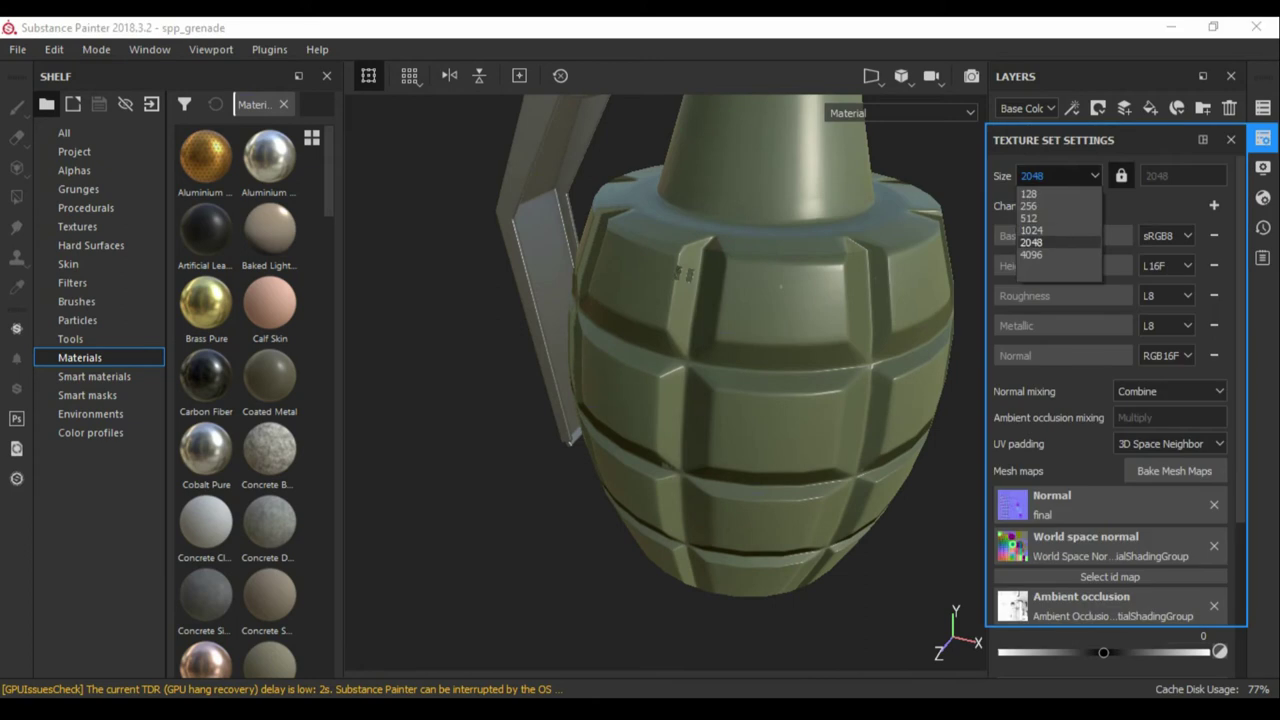
{"action": "left_click", "coordinate": [1040, 242]}
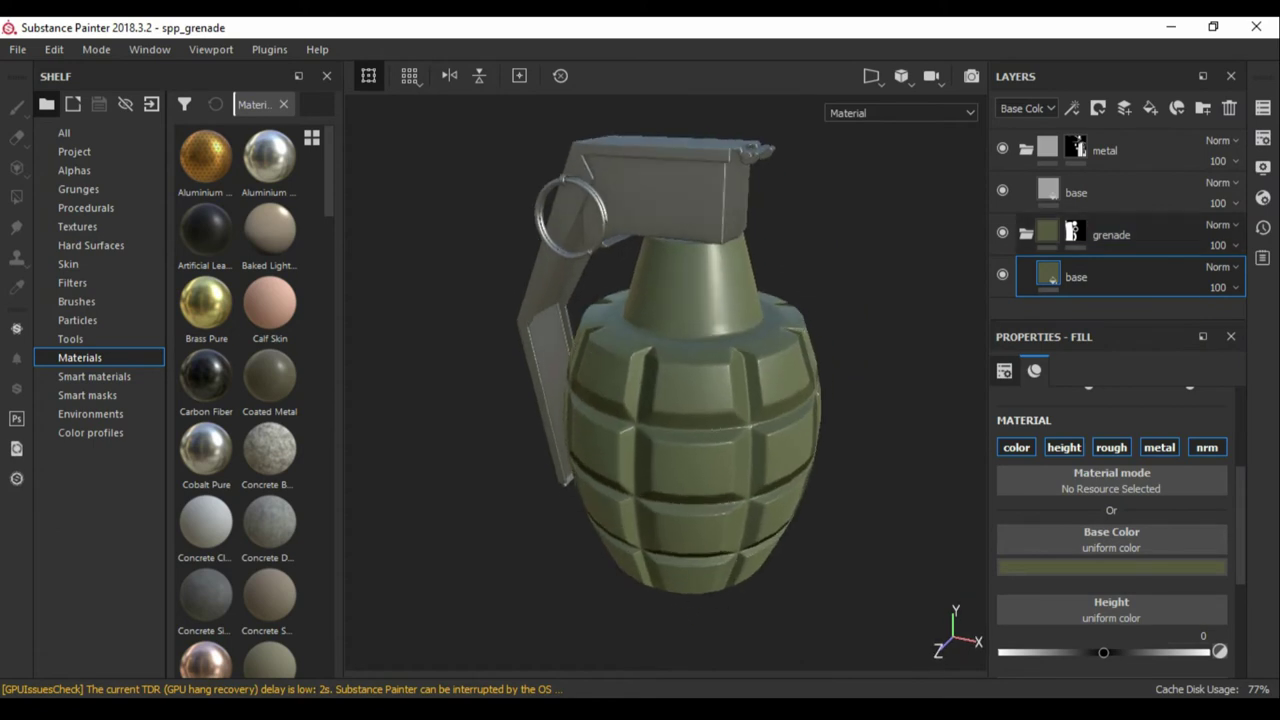
{"action": "left_click", "coordinate": [1150, 108]}
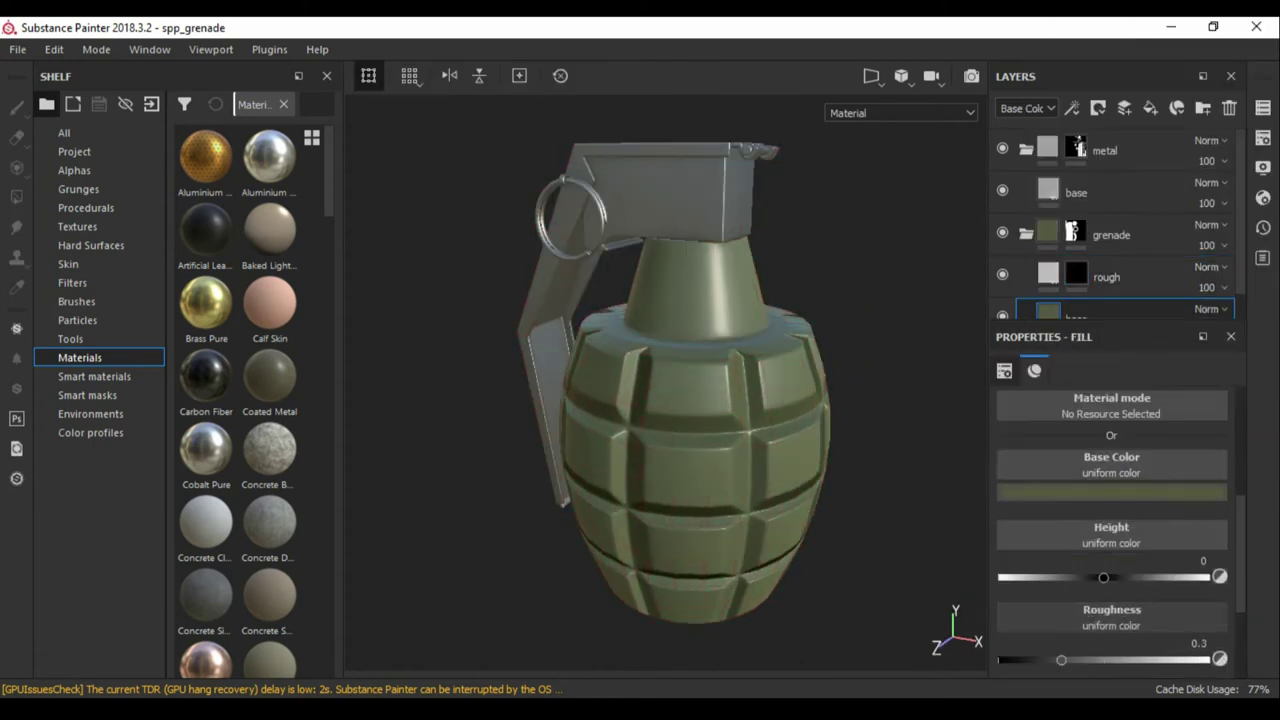
Add a fill effect to the rough layer's mask using Grunge Dirt Muddy
{"action": "left_click", "coordinate": [1076, 276]}
{"action": "key", "text": "1"}
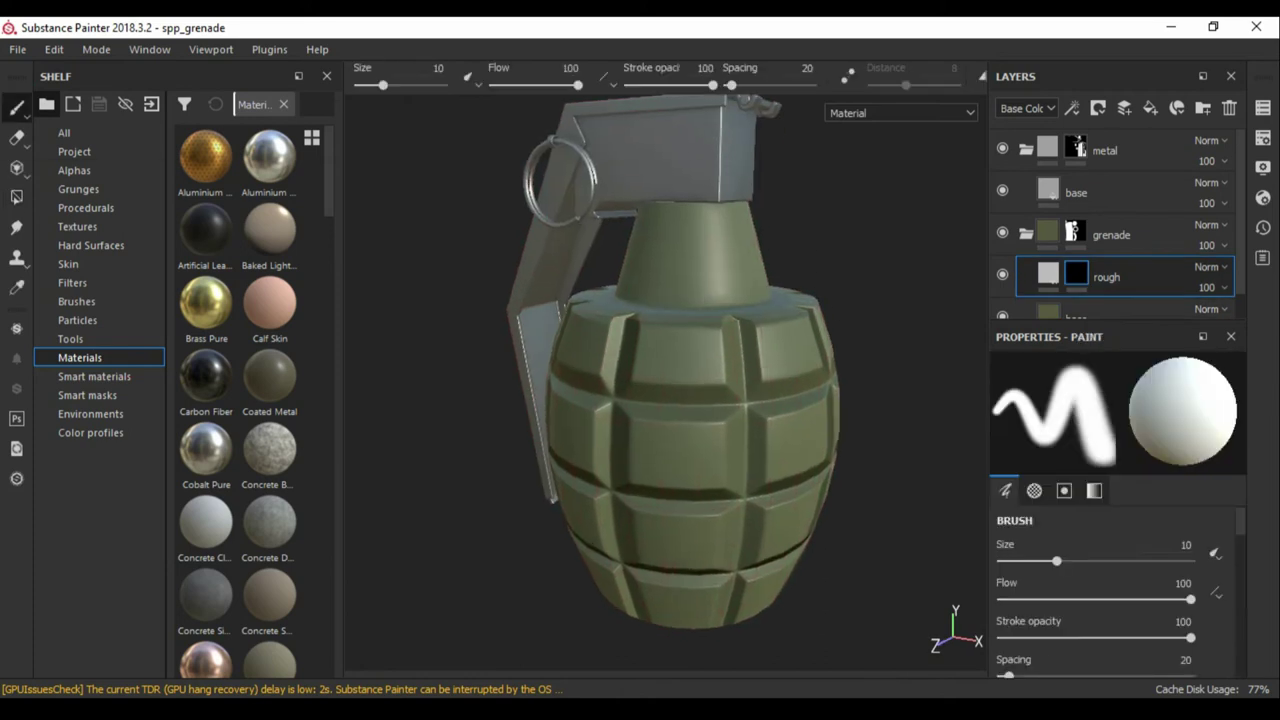
{"action": "left_click", "coordinate": [1072, 108]}
{"action": "left_click", "coordinate": [1095, 178]}
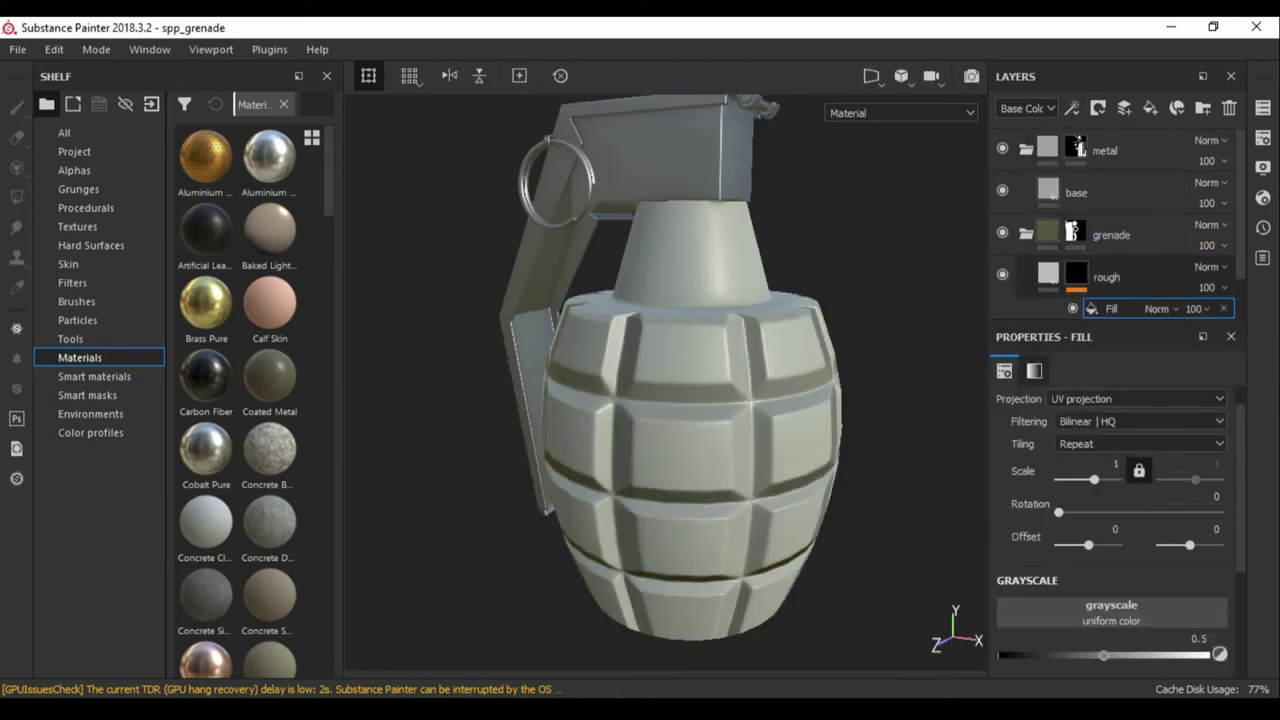
{"action": "left_click", "coordinate": [1110, 308]}
{"action": "left_click", "coordinate": [283, 104]}
{"action": "type", "text": "grunge"}
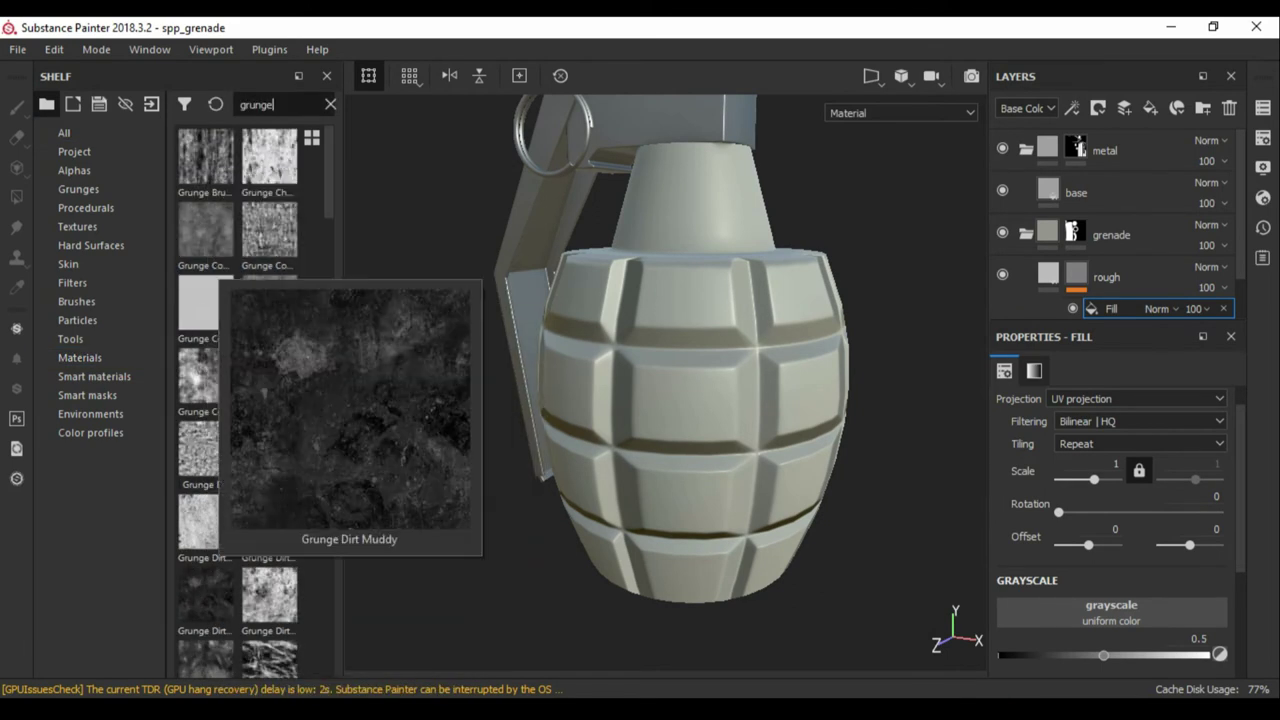
{"action": "left_click", "coordinate": [205, 378]}
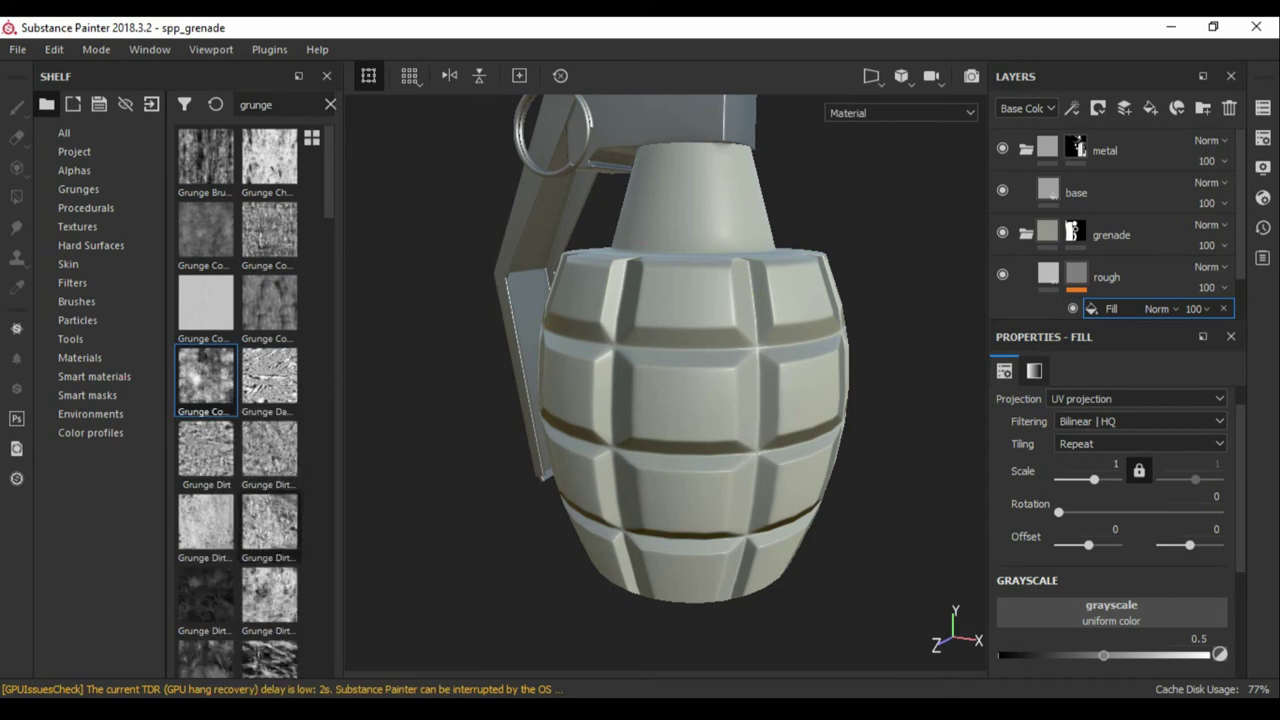
{"action": "left_click", "coordinate": [205, 597]}
{"action": "left_click_drag", "start_coordinate": [205, 597], "coordinate": [1111, 612]}
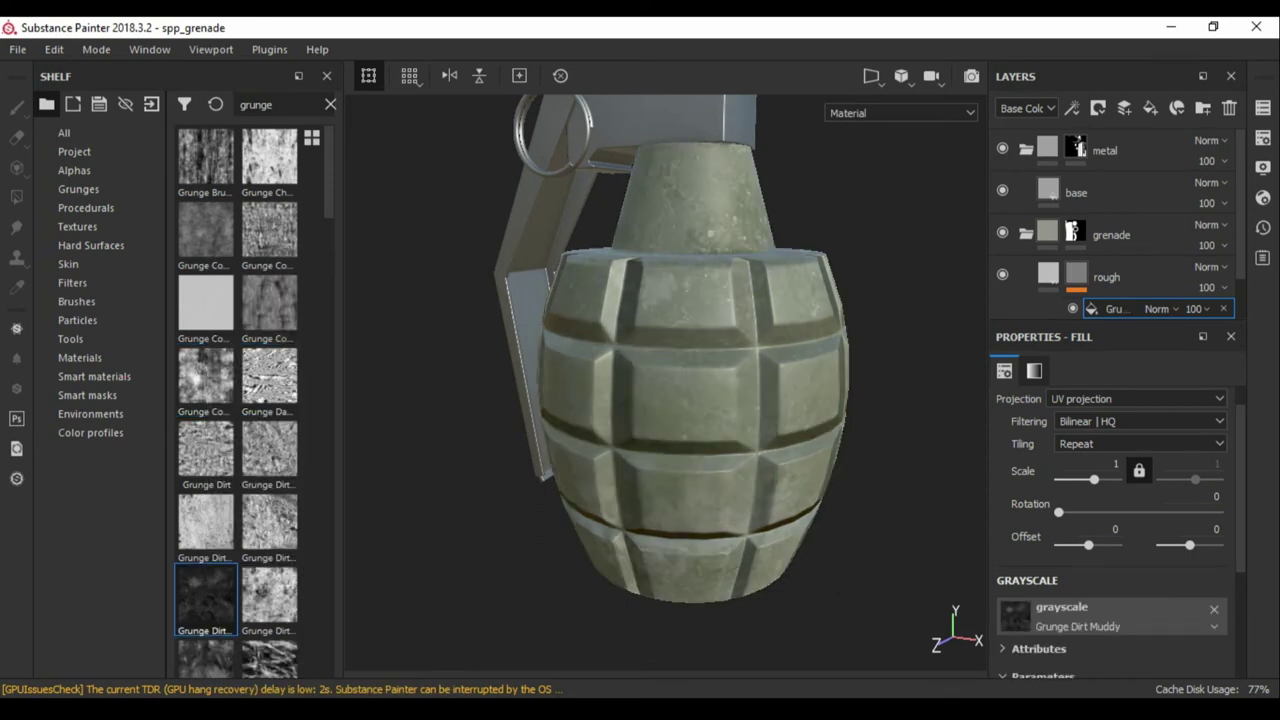
Make the rough layer roughness-only with Roughness at about 0.7156
{"action": "left_click_drag", "start_coordinate": [660, 400], "coordinate": [720, 380], "text": "alt"}
{"action": "left_click", "coordinate": [1106, 277]}
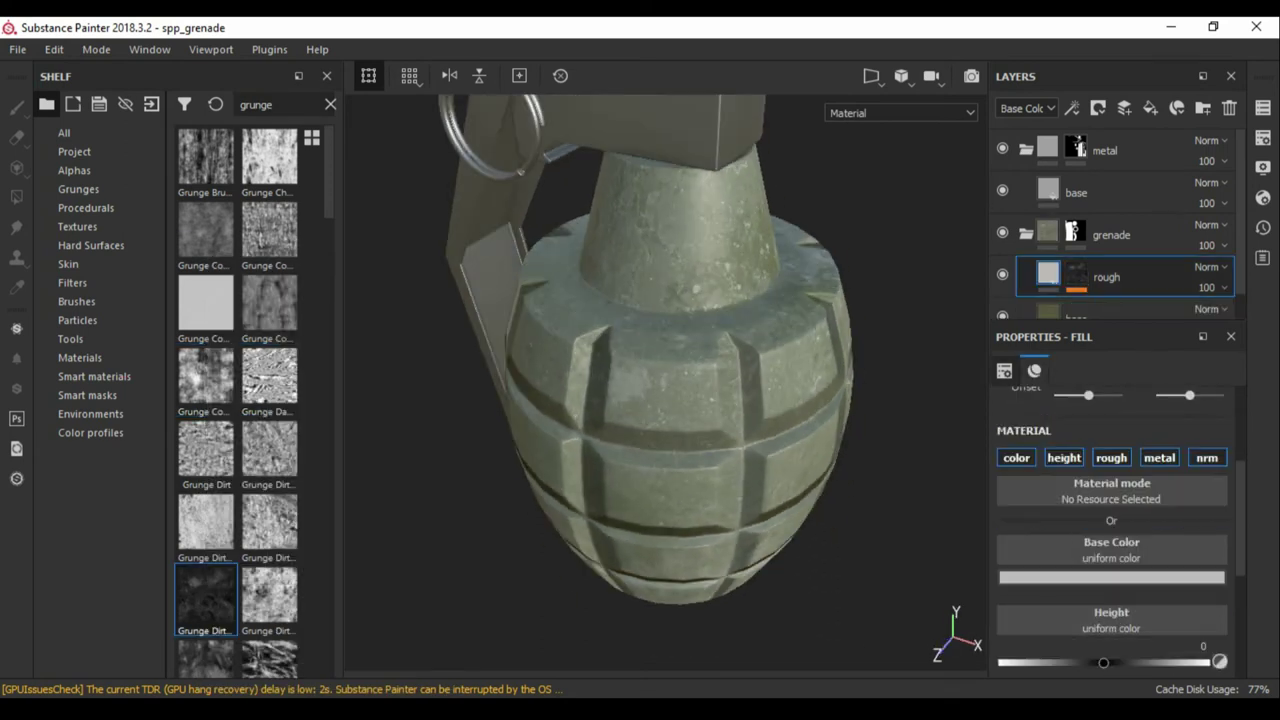
{"action": "left_click", "coordinate": [1016, 457]}
{"action": "scroll", "coordinate": [1111, 520], "scroll_direction": "down", "scroll_amount": 1}
{"action": "left_click_drag", "start_coordinate": [1061, 562], "coordinate": [1136, 562]}
{"action": "scroll", "coordinate": [660, 400], "scroll_direction": "up", "scroll_amount": 3}
{"action": "scroll", "coordinate": [660, 400], "scroll_direction": "up", "scroll_amount": 3}
{"action": "scroll", "coordinate": [665, 383], "scroll_direction": "up", "scroll_amount": 2}
{"action": "scroll", "coordinate": [665, 383], "scroll_direction": "up", "scroll_amount": 3}
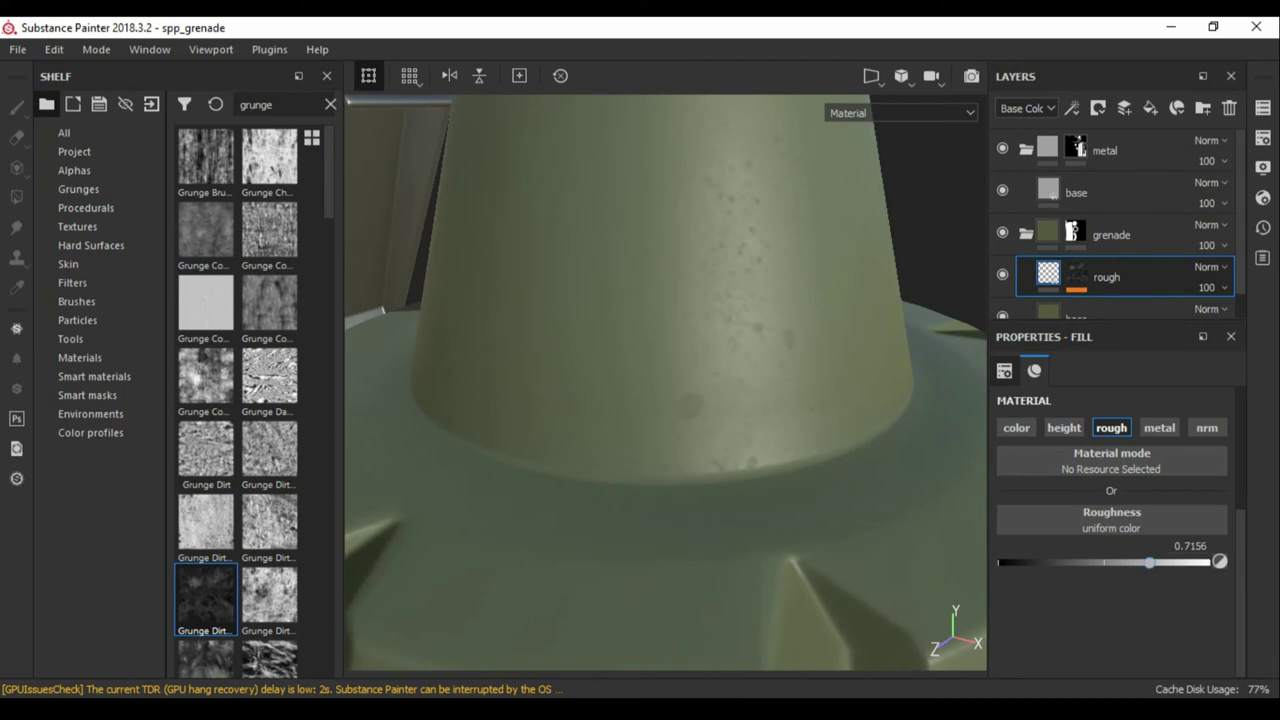
{"action": "scroll", "coordinate": [665, 383], "scroll_direction": "down", "scroll_amount": 5}
{"action": "left_click_drag", "start_coordinate": [665, 383], "coordinate": [760, 383], "text": "alt"}
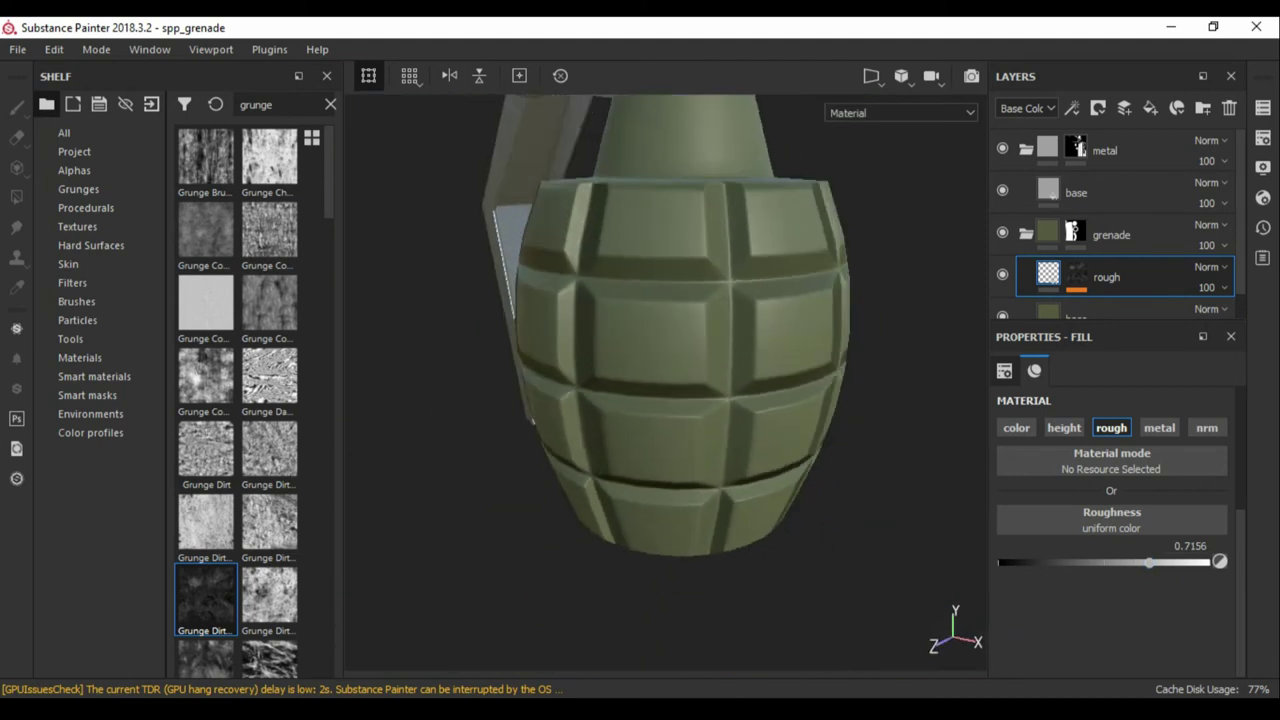
Add a black-masked fill layer named 'grunge'
{"action": "left_click", "coordinate": [1150, 108]}
{"action": "left_click", "coordinate": [1177, 108]}
{"action": "left_click", "coordinate": [1170, 42]}
{"action": "type", "text": "grunge"}
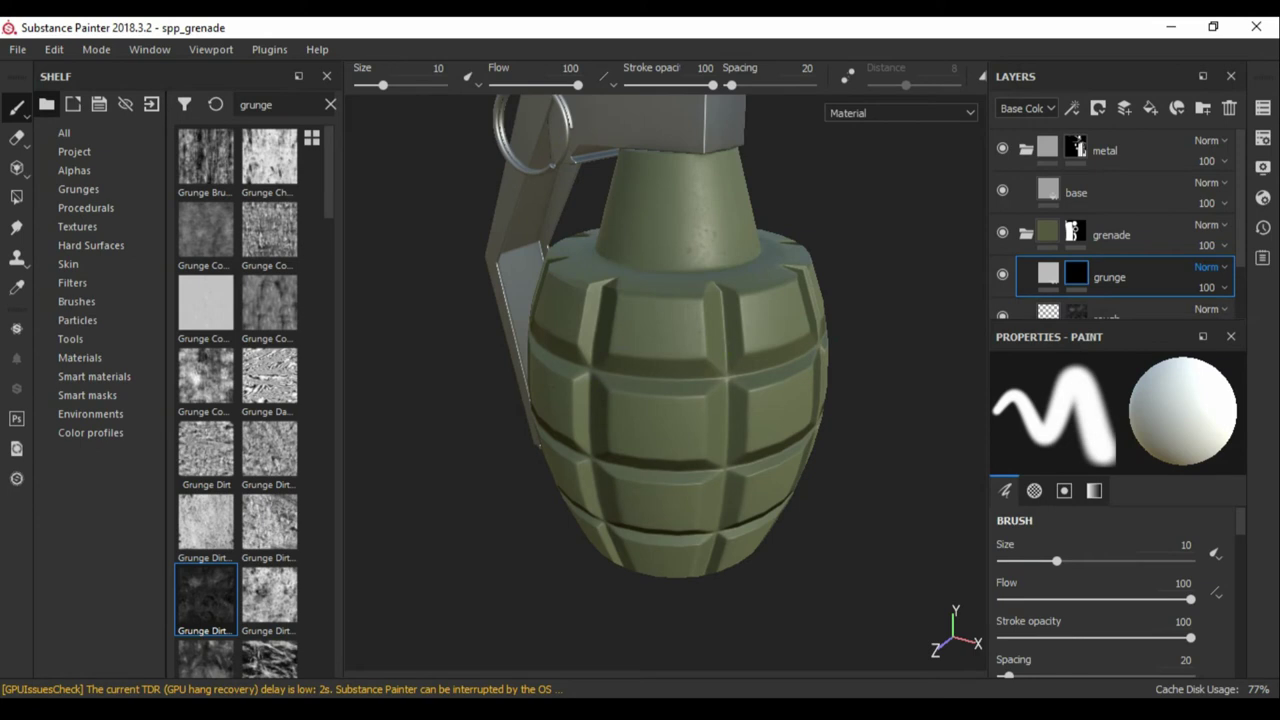
{"action": "left_click", "coordinate": [1047, 273]}
{"action": "left_click", "coordinate": [1111, 547]}
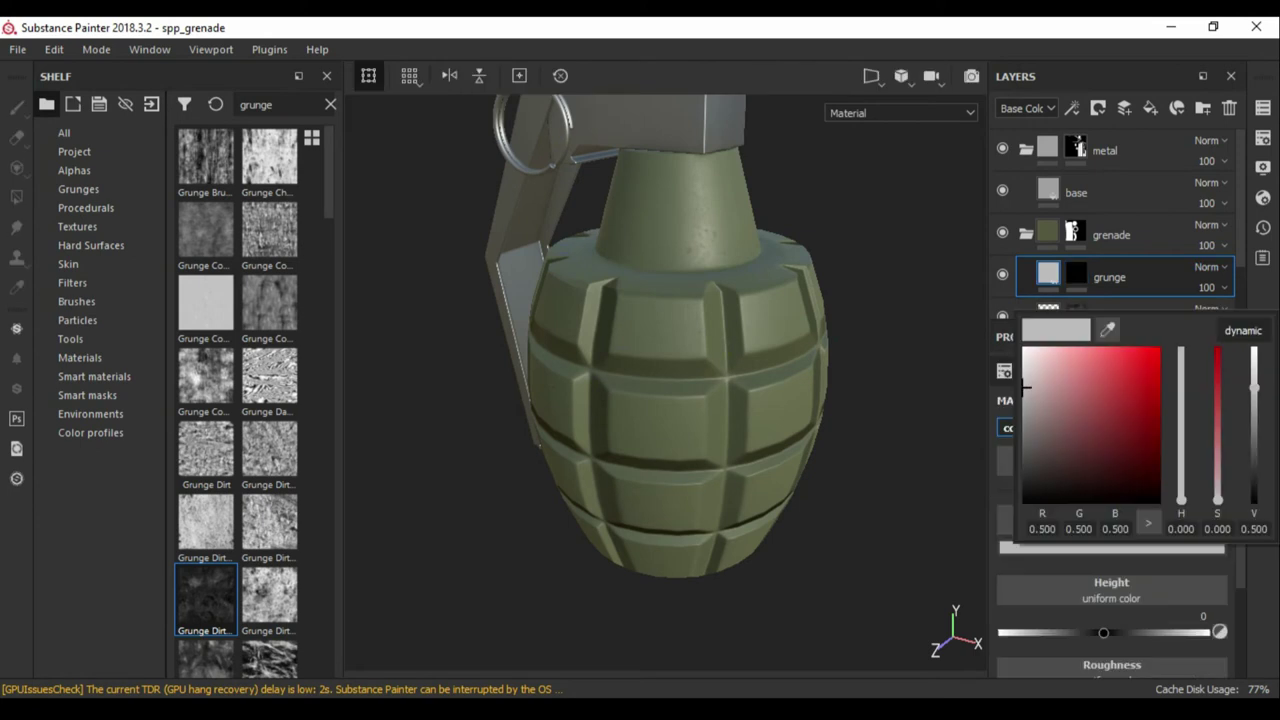
Add a fill effect to the grunge mask using Grunge Concrete Old
{"action": "left_click", "coordinate": [1075, 273]}
{"action": "left_click", "coordinate": [1071, 108]}
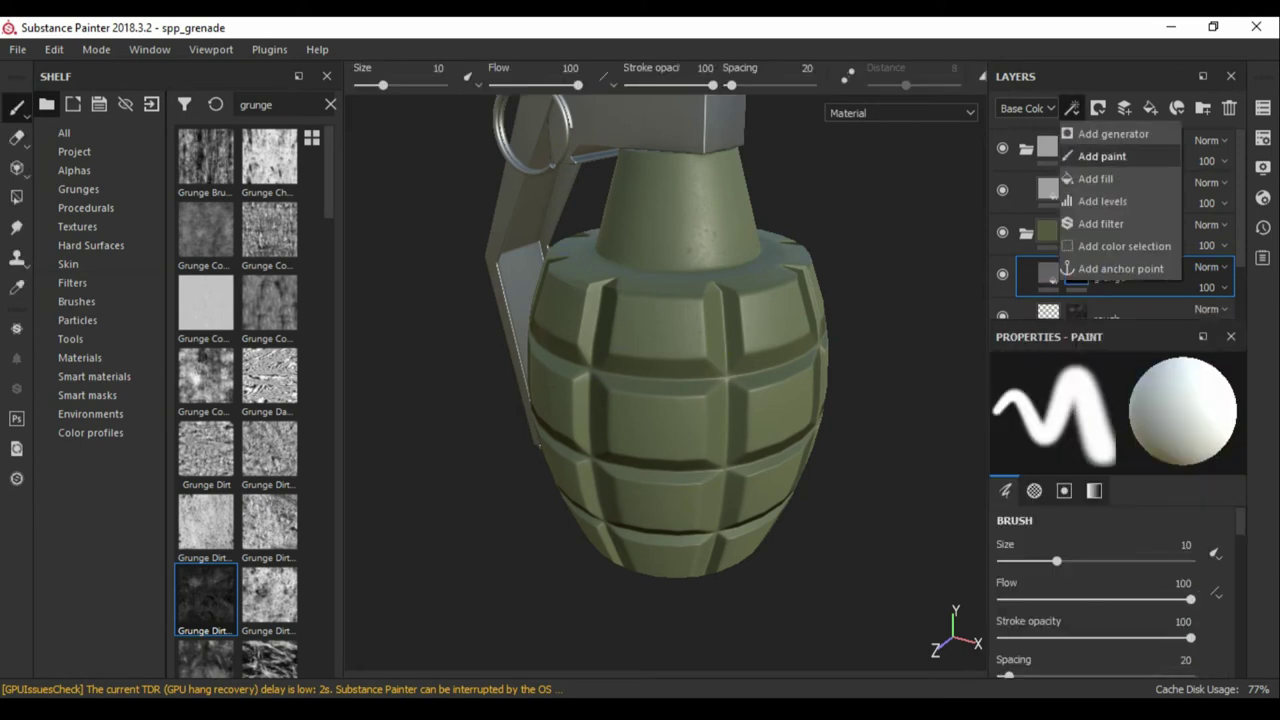
{"action": "left_click", "coordinate": [1095, 178]}
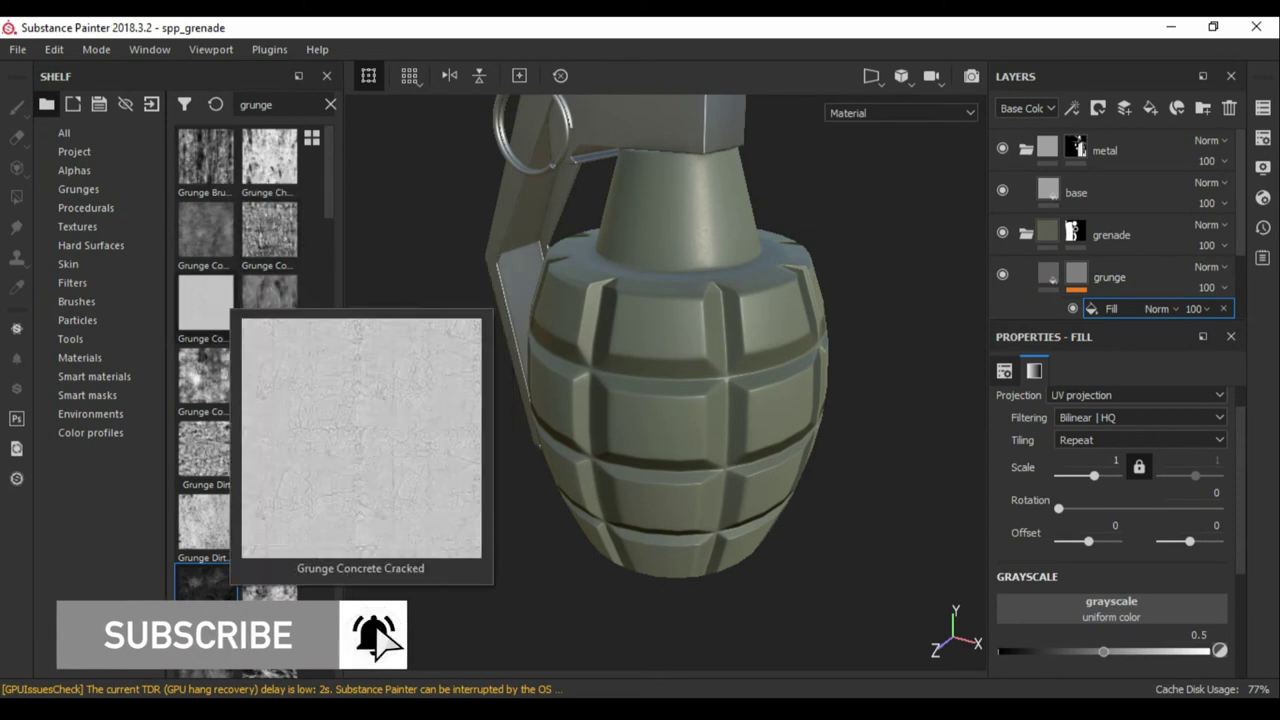
{"action": "left_click_drag", "start_coordinate": [205, 378], "coordinate": [1111, 608]}
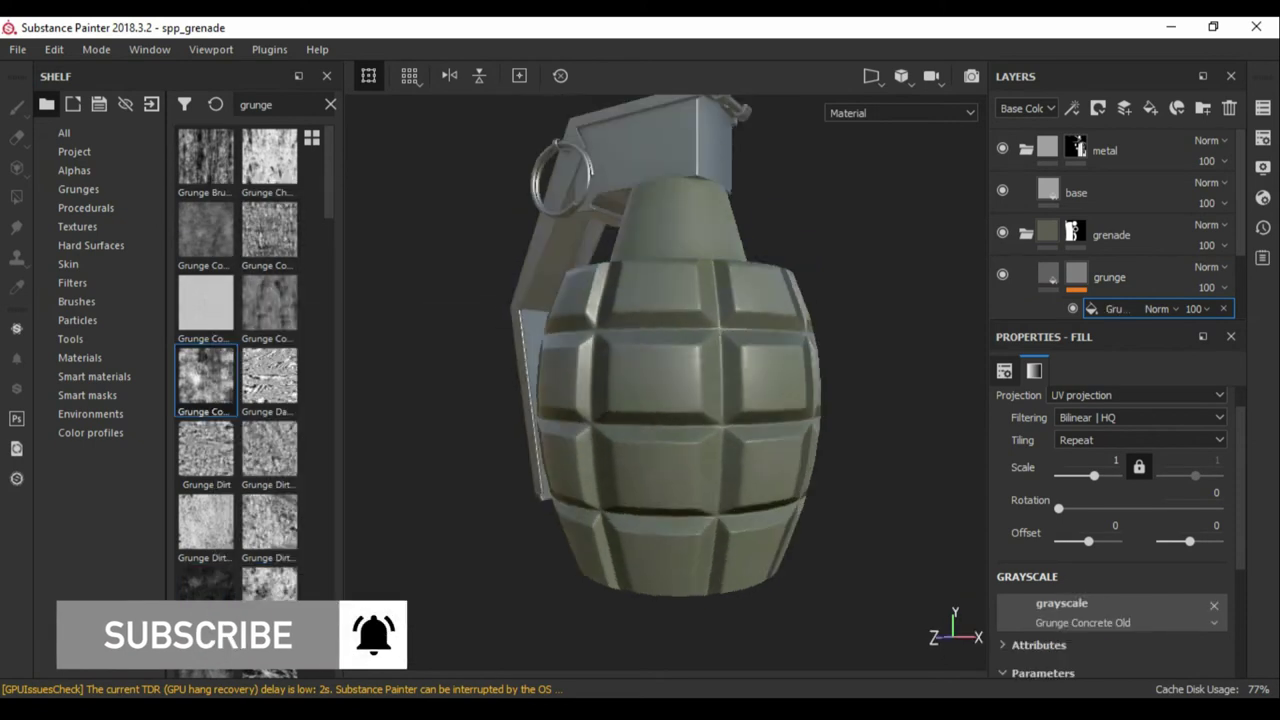
Make the grunge base colour near black and nudge the mask balance
{"action": "left_click", "coordinate": [1048, 273]}
{"action": "left_click", "coordinate": [1111, 540]}
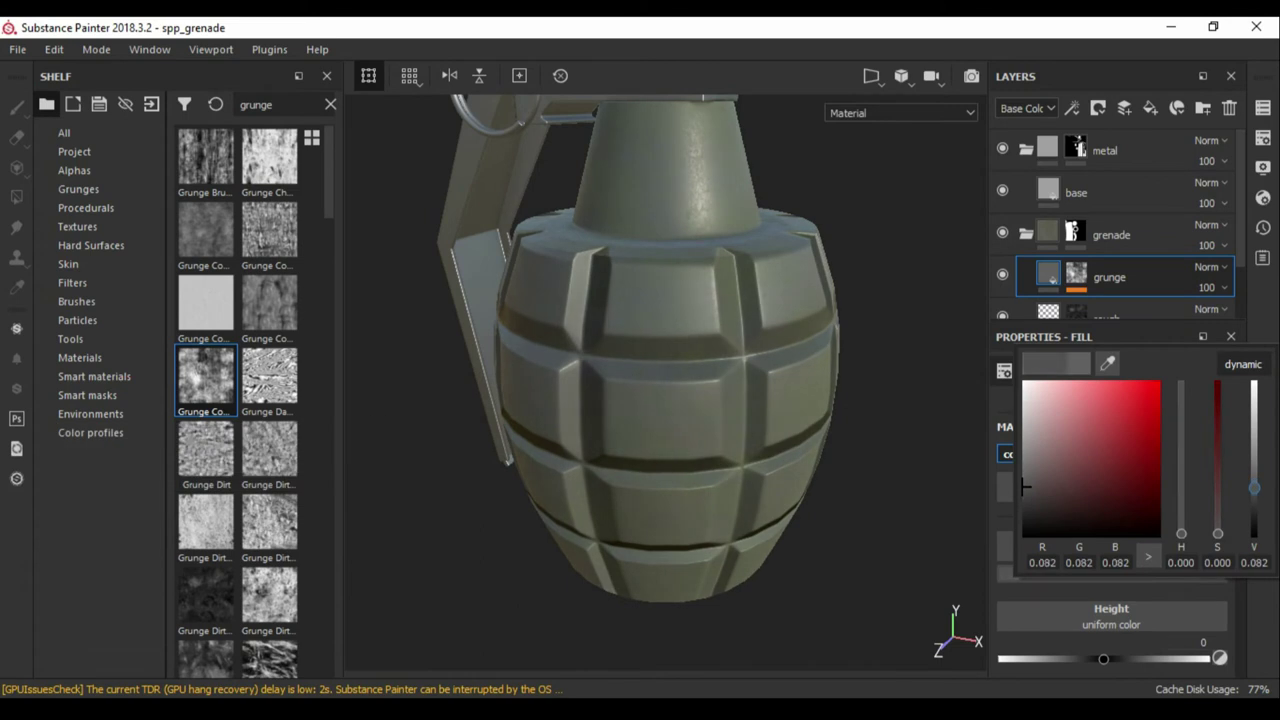
{"action": "left_click", "coordinate": [1048, 273]}
{"action": "left_click", "coordinate": [1076, 273], "text": "alt"}
{"action": "left_click", "coordinate": [1048, 273]}
{"action": "left_click_drag", "start_coordinate": [205, 378], "coordinate": [1076, 273]}
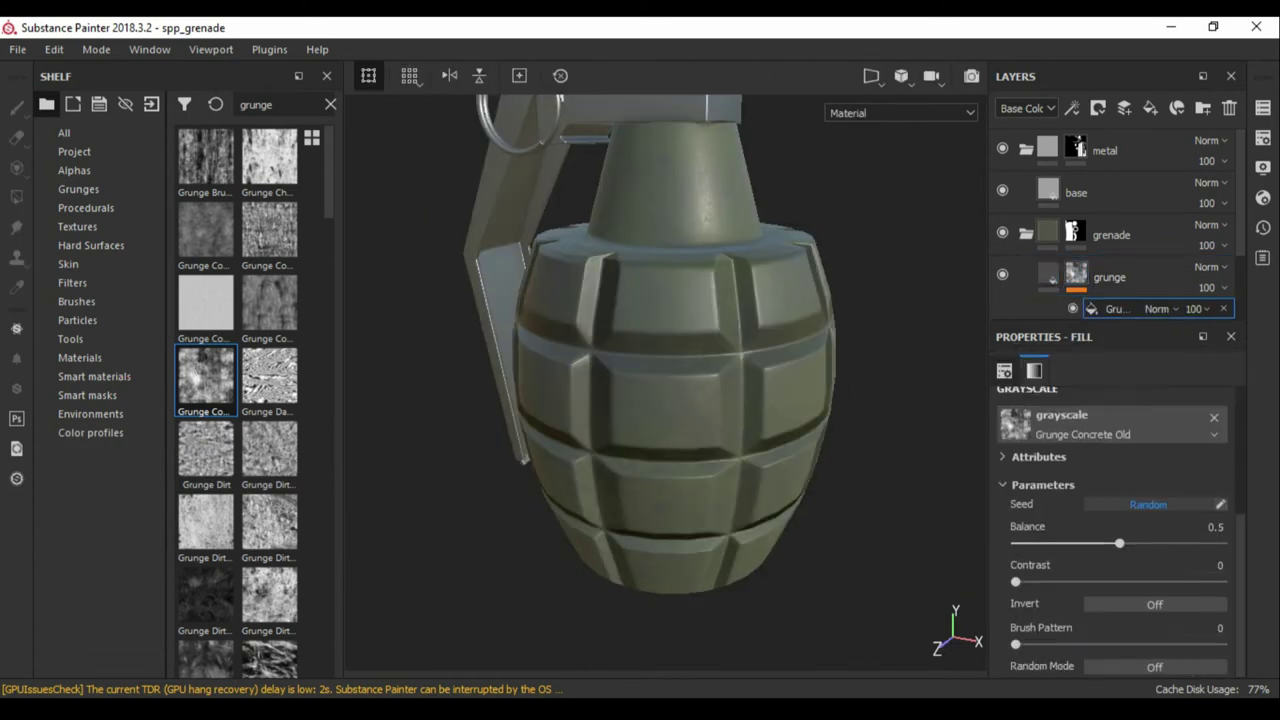
{"action": "left_click_drag", "start_coordinate": [1077, 543], "coordinate": [1070, 543]}
Fine-tune the grunge layer's dark base colour and material values
{"action": "left_click", "coordinate": [1048, 273]}
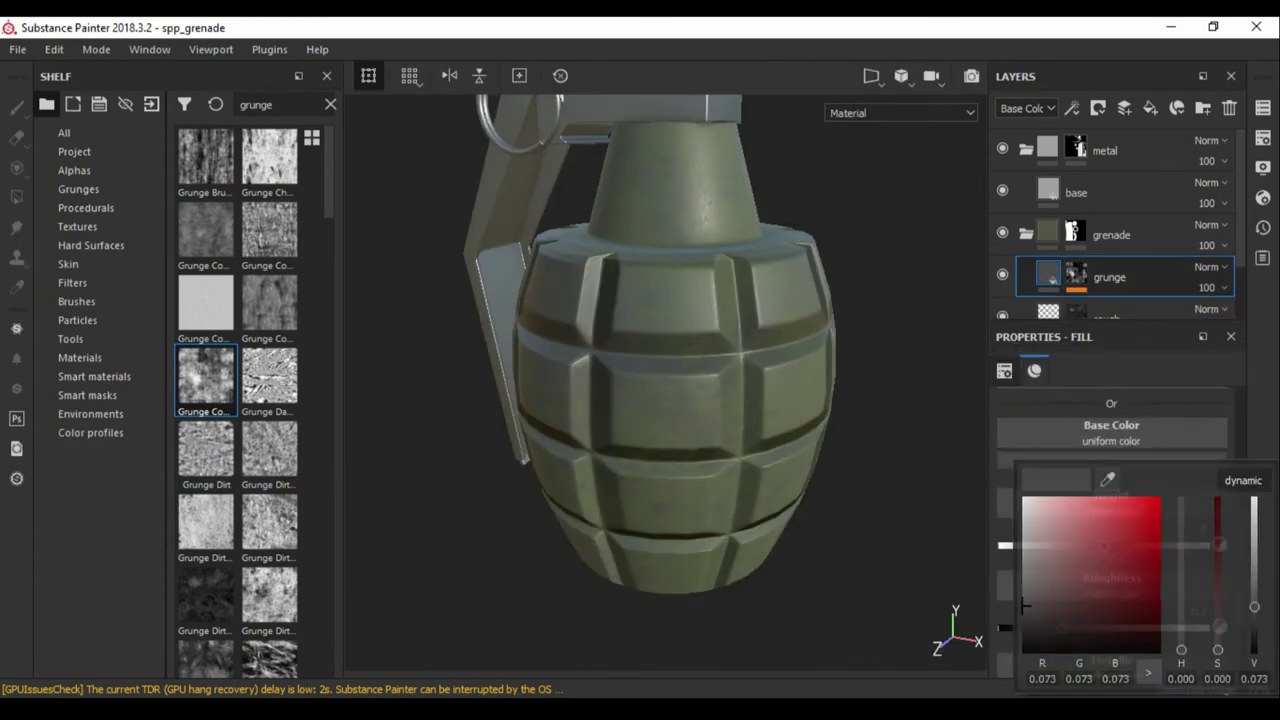
{"action": "scroll", "coordinate": [1061, 510], "scroll_direction": "down", "scroll_amount": 2}
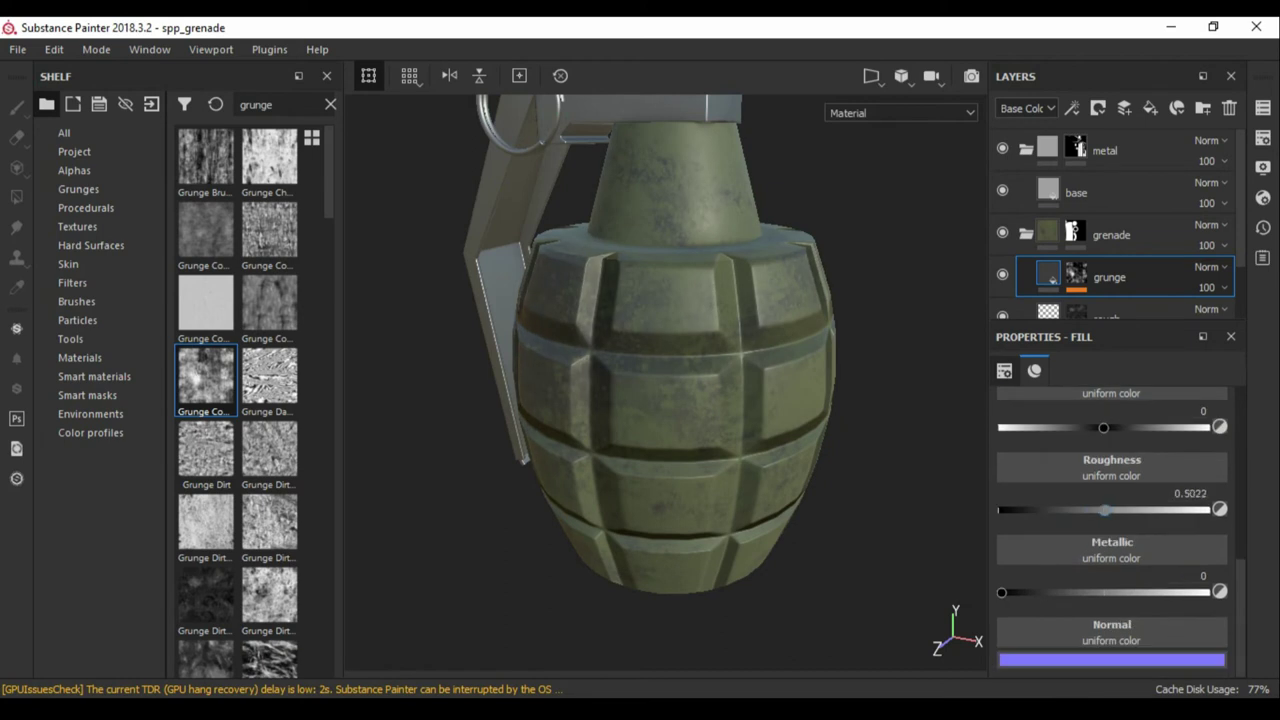
{"action": "scroll", "coordinate": [1104, 510], "scroll_direction": "up", "scroll_amount": 4}
{"action": "scroll", "coordinate": [1104, 510], "scroll_direction": "up", "scroll_amount": 3}
{"action": "scroll", "coordinate": [1111, 520], "scroll_direction": "down", "scroll_amount": 3}
{"action": "left_click", "coordinate": [1111, 547]}
{"action": "scroll", "coordinate": [640, 380], "scroll_direction": "up", "scroll_amount": 2}
{"action": "scroll", "coordinate": [640, 380], "scroll_direction": "up", "scroll_amount": 3}
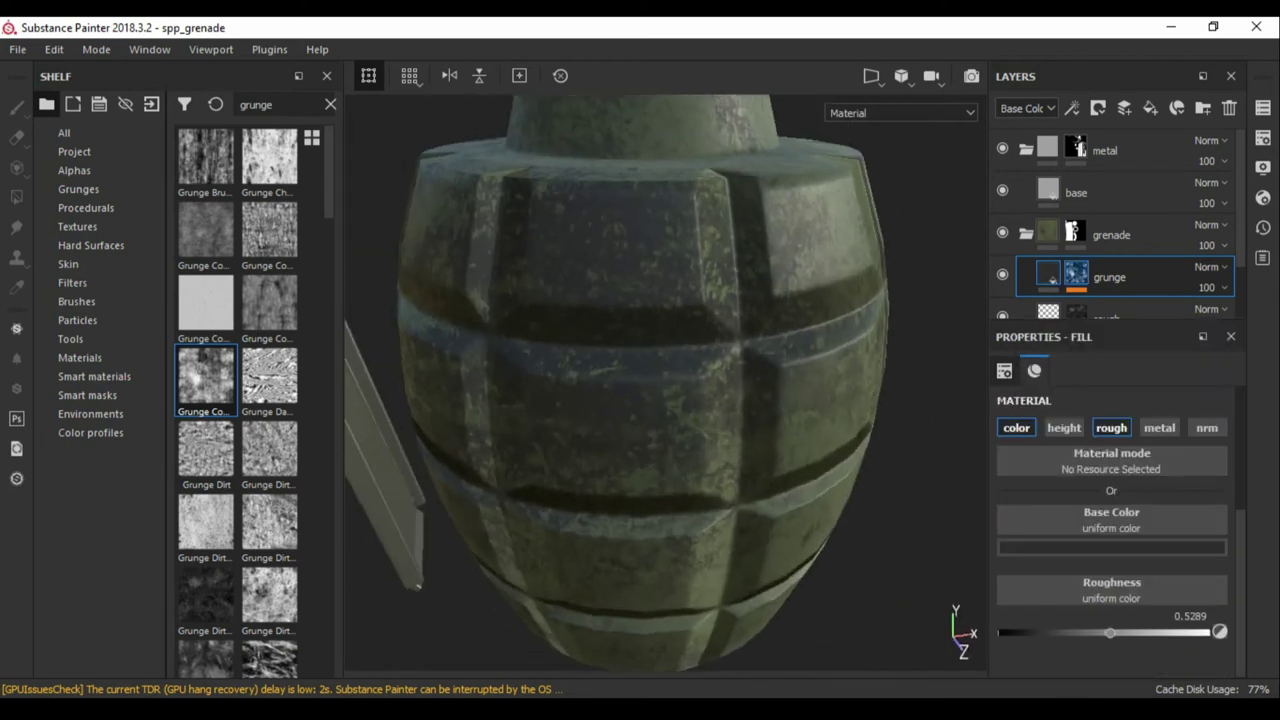
Set the grunge mask fill to balance 0.24 at 18 opacity
{"action": "left_click_drag", "start_coordinate": [1058, 555], "coordinate": [1038, 555]}
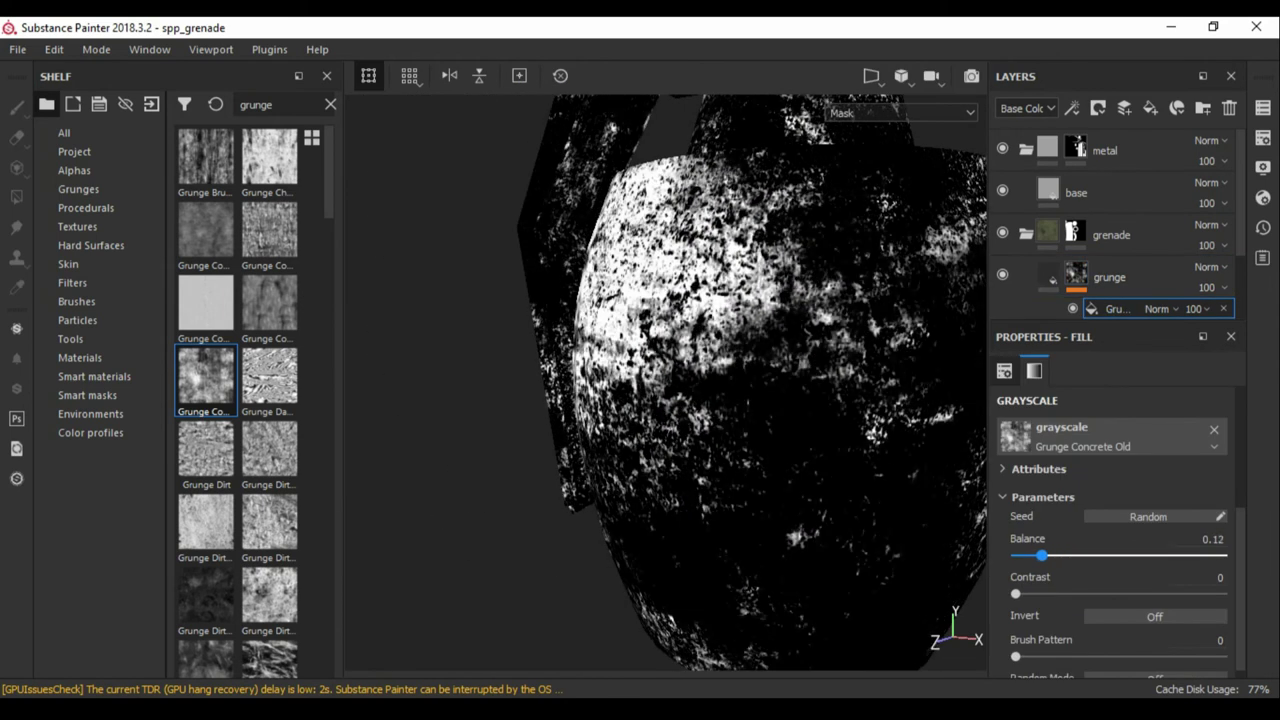
{"action": "scroll", "coordinate": [1110, 530], "scroll_direction": "up", "scroll_amount": 1}
{"action": "scroll", "coordinate": [1110, 530], "scroll_direction": "up", "scroll_amount": 2}
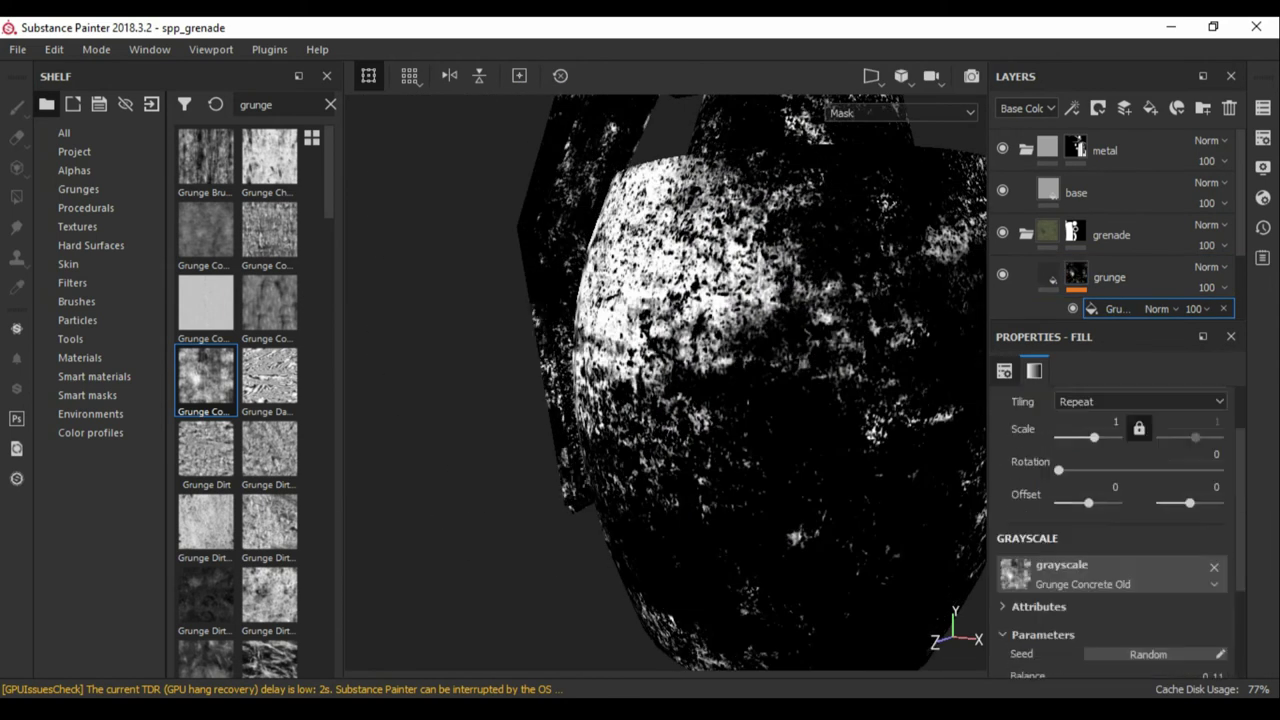
{"action": "left_click", "coordinate": [1048, 277]}
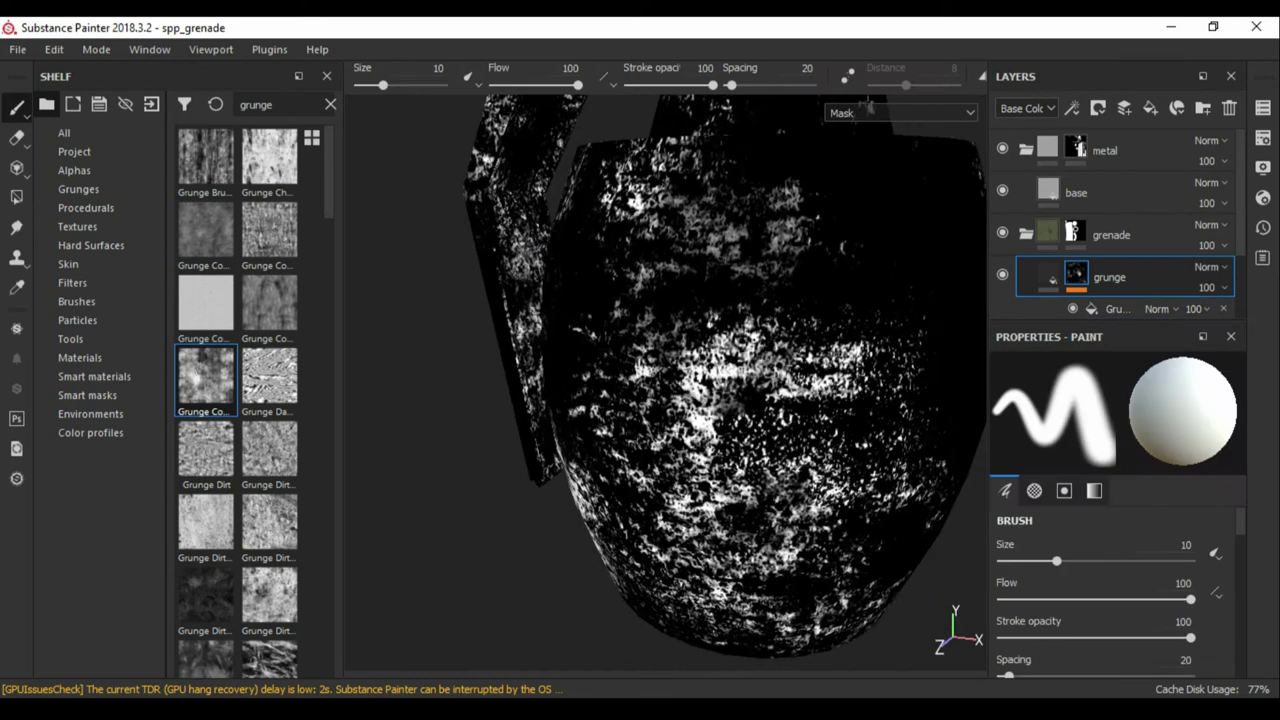
{"action": "left_click", "coordinate": [1052, 279]}
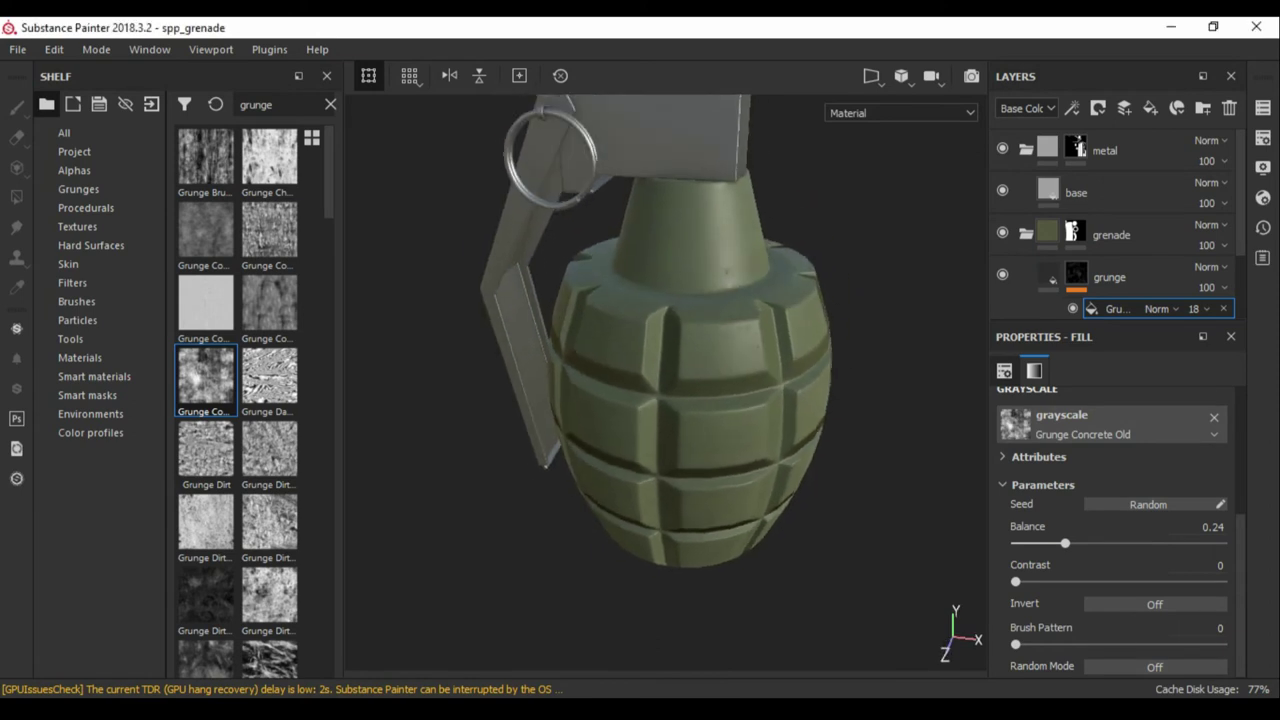
{"action": "left_click", "coordinate": [1109, 277]}
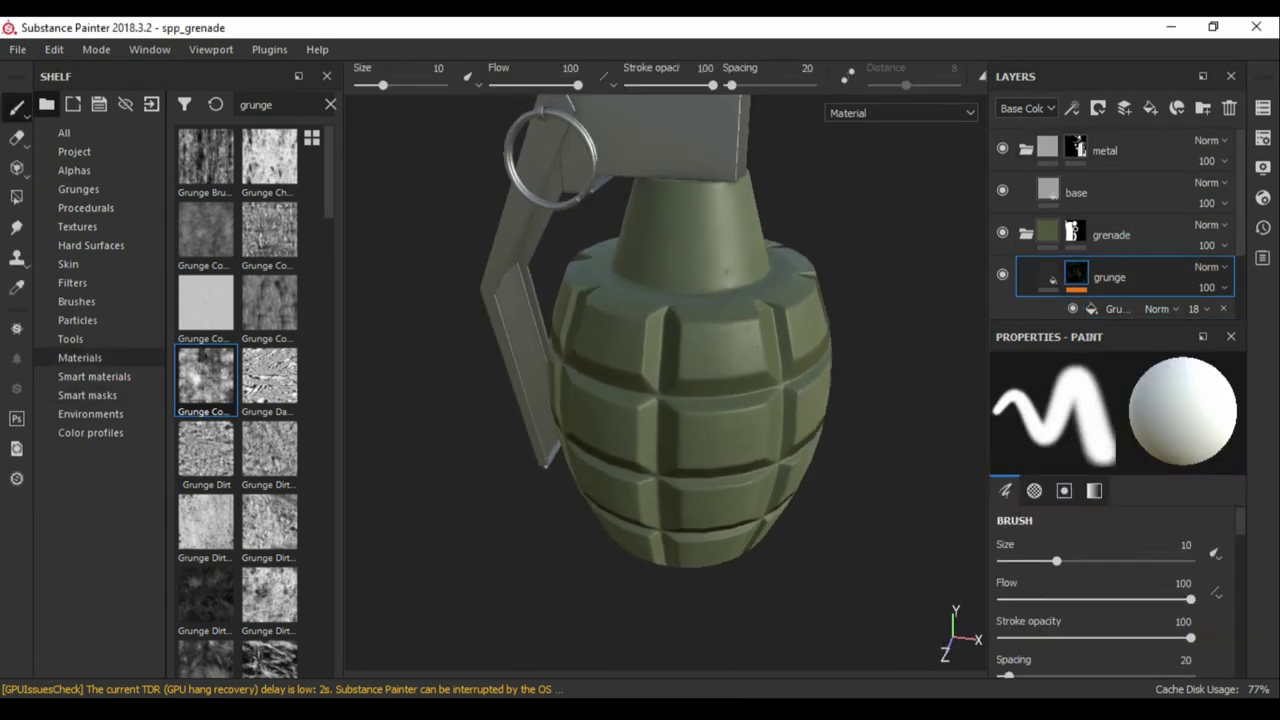
Add a new fill layer above grunge and name it rust
{"action": "left_click", "coordinate": [1150, 108]}
{"action": "right_click", "coordinate": [1110, 277]}
{"action": "double_click", "coordinate": [1122, 277]}
{"action": "type", "text": "rust"}
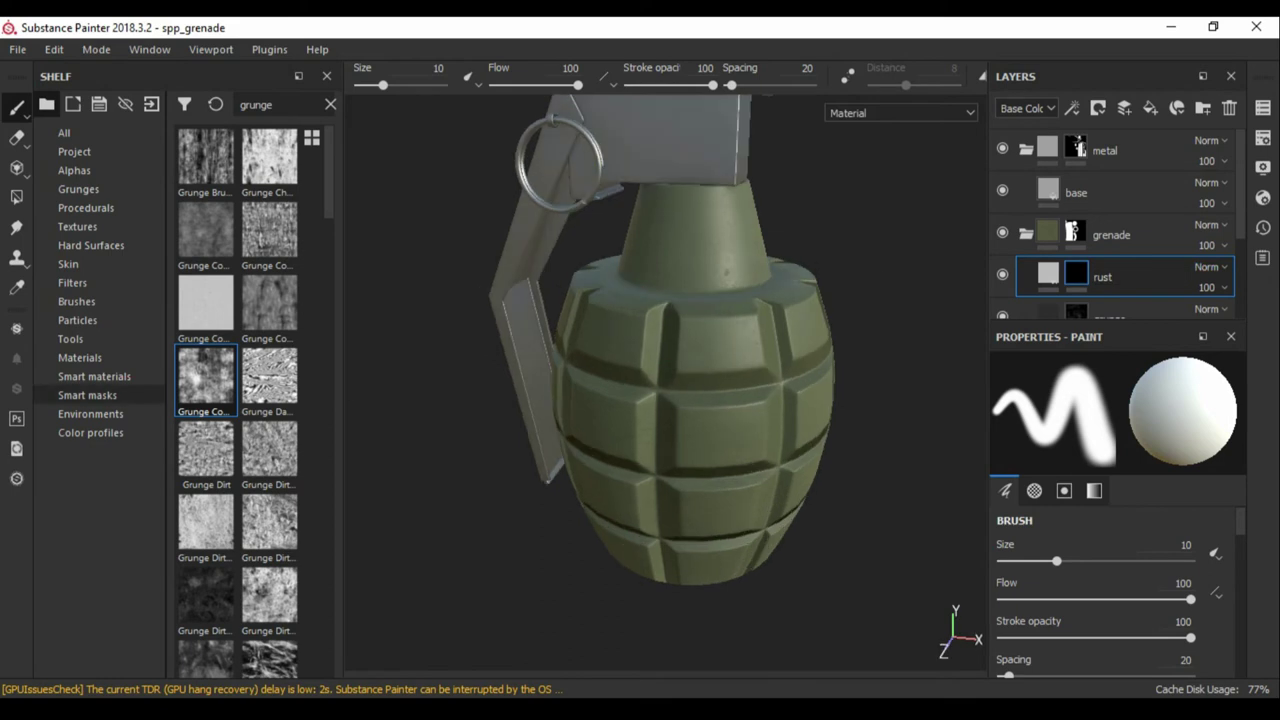
Drag the Rust Coarse material from the shelf into the layer stack
{"action": "left_click", "coordinate": [64, 132]}
{"action": "scroll", "coordinate": [240, 400], "scroll_direction": "down", "scroll_amount": 5}
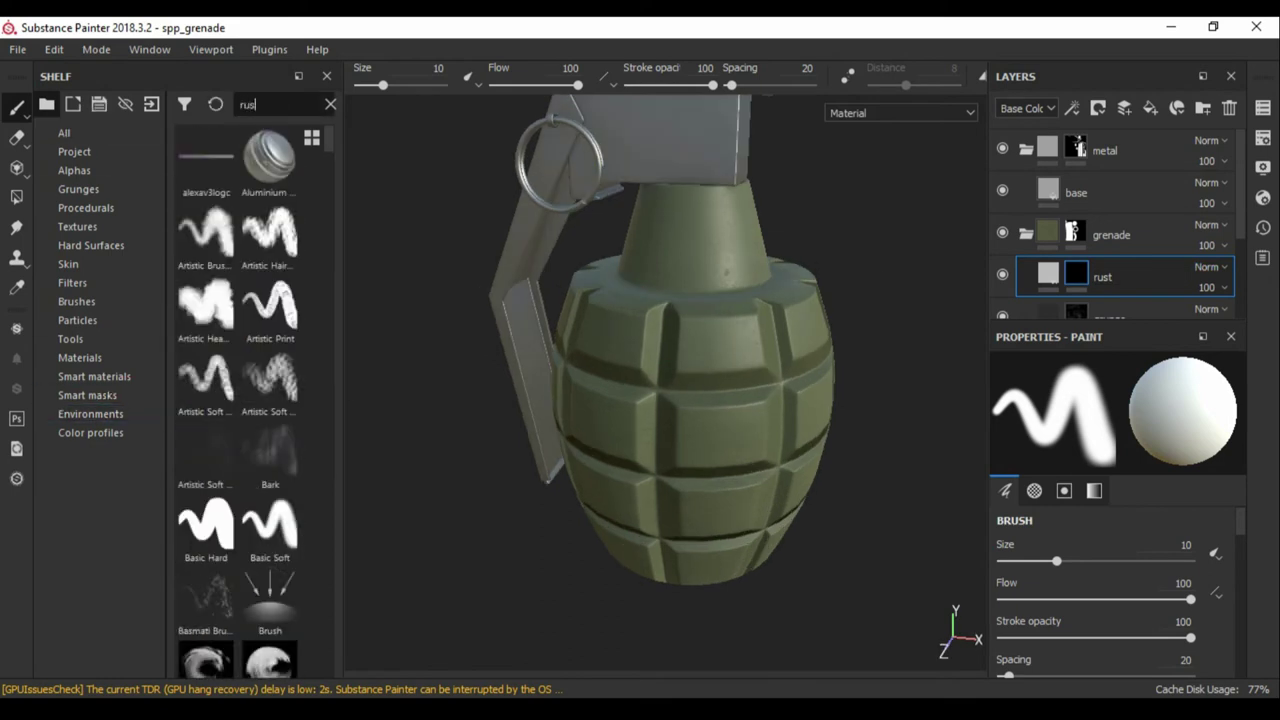
{"action": "left_click", "coordinate": [80, 357]}
{"action": "scroll", "coordinate": [240, 400], "scroll_direction": "down", "scroll_amount": 10}
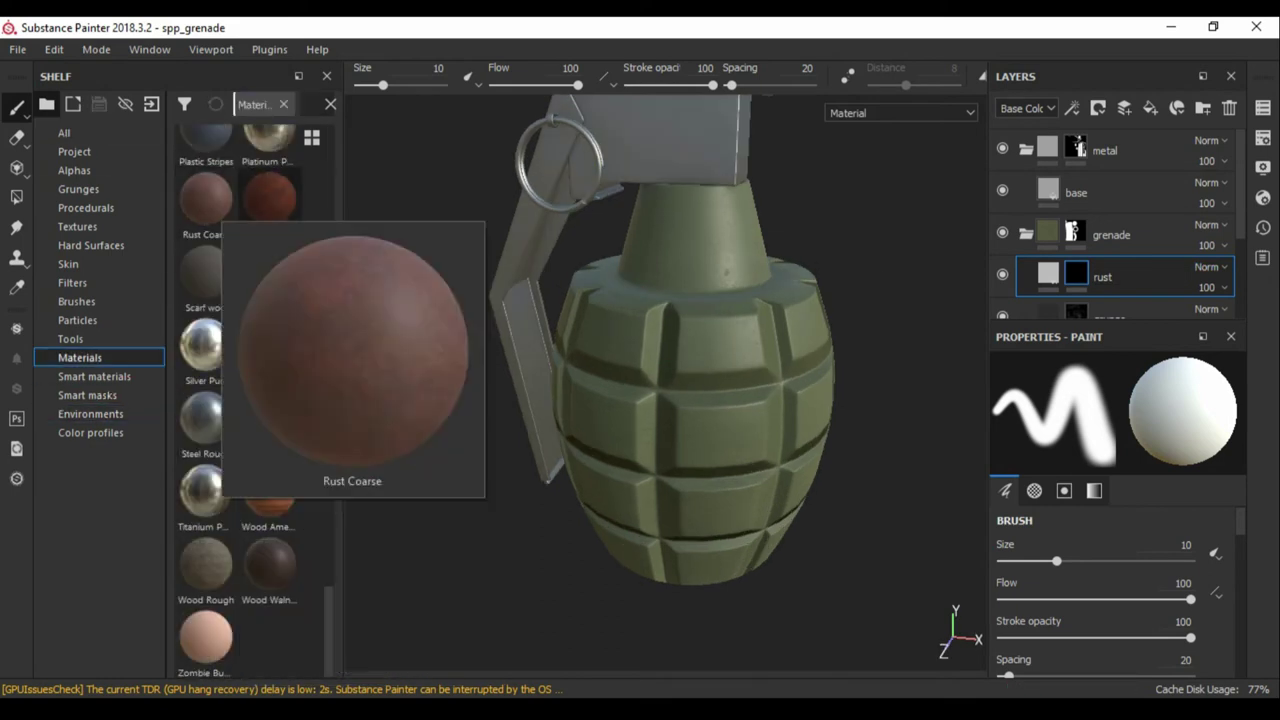
{"action": "left_click", "coordinate": [206, 198]}
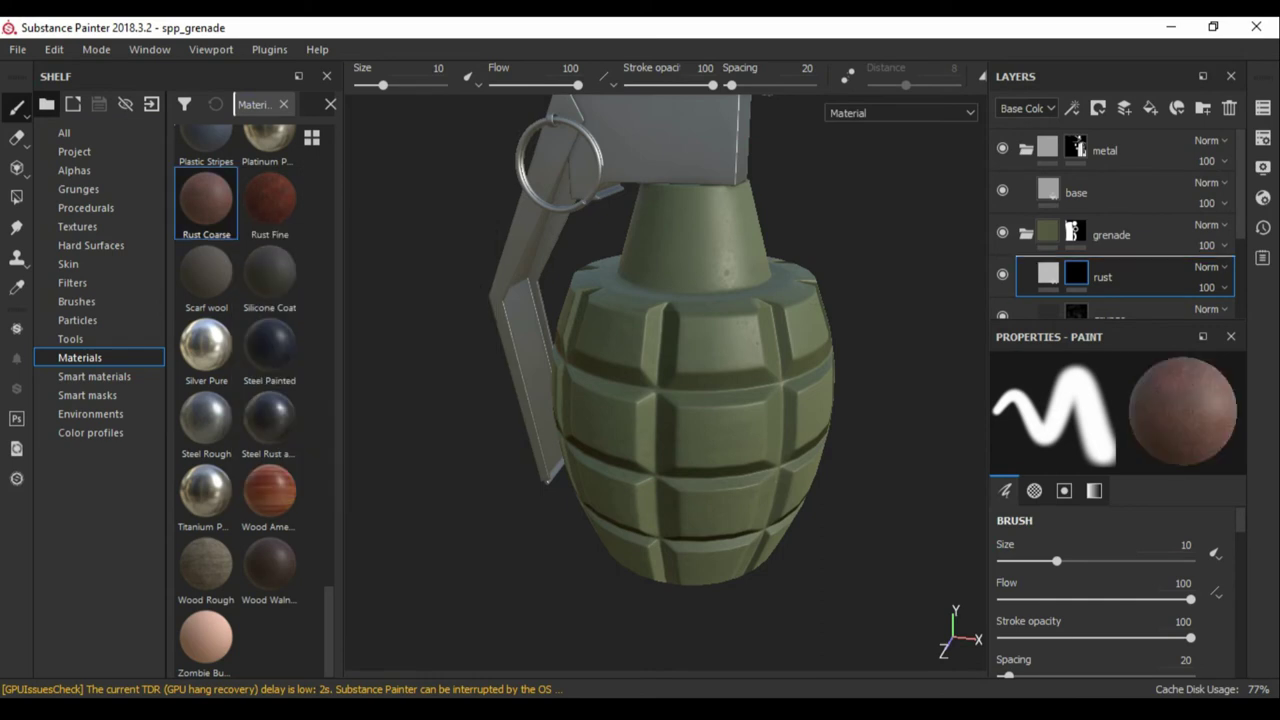
{"action": "left_click_drag", "start_coordinate": [206, 198], "coordinate": [1125, 277]}
Hide the Rust Coarse layer behind a black mask
{"action": "right_click", "coordinate": [1125, 277]}
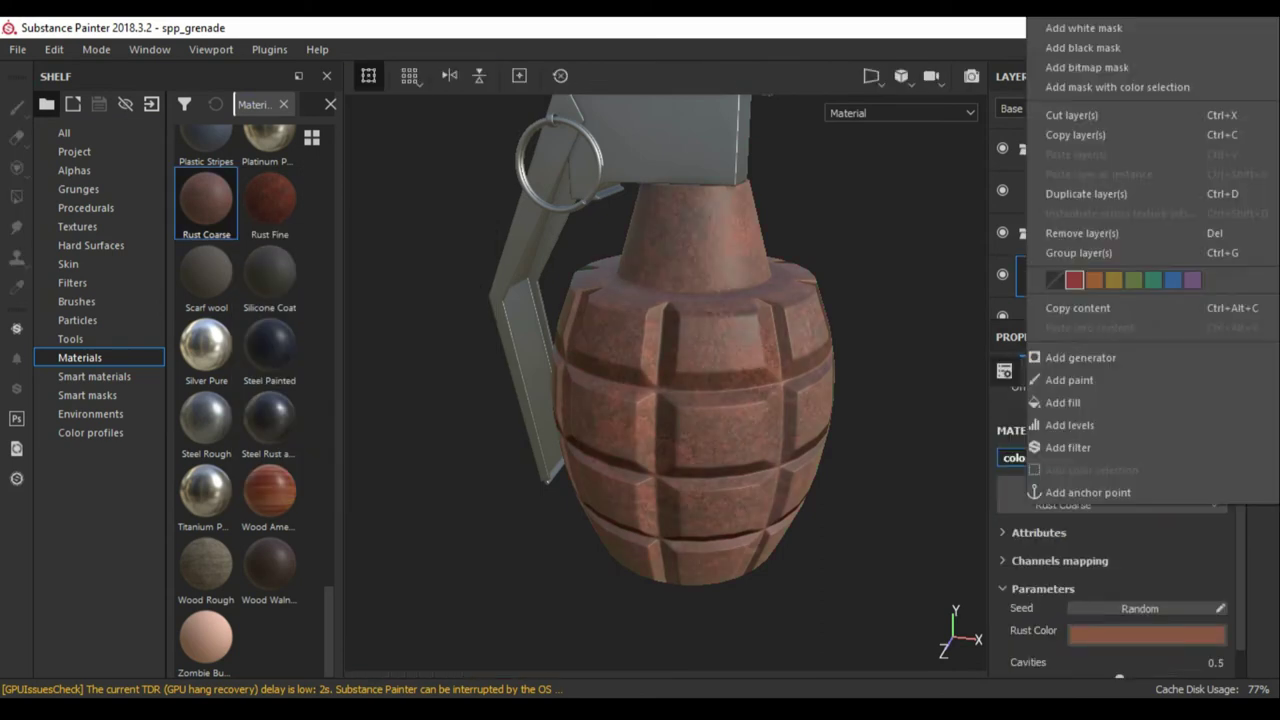
{"action": "left_click", "coordinate": [1085, 26]}
{"action": "scroll", "coordinate": [1110, 244], "scroll_direction": "down", "scroll_amount": 1}
{"action": "left_click", "coordinate": [1110, 244]}
{"action": "left_click", "coordinate": [1076, 199], "text": "alt"}
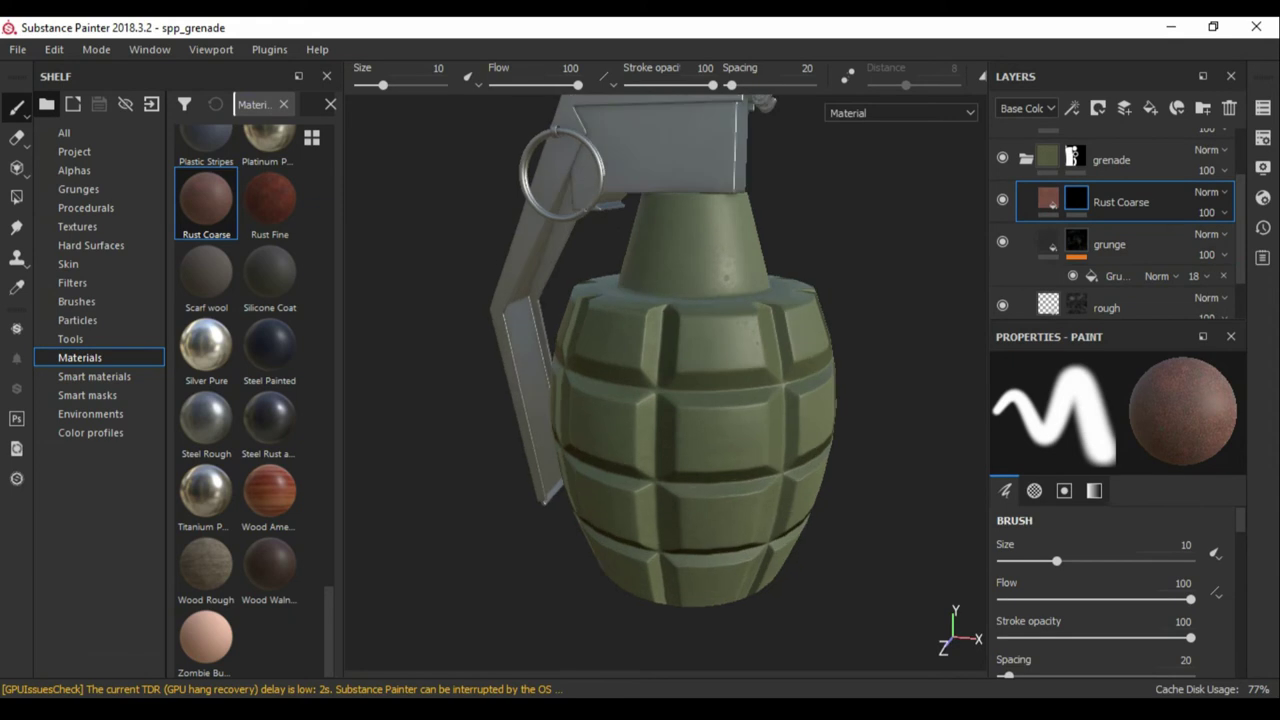
Open the Rust Coarse mask generator and adjust its first sliders
{"action": "left_click", "coordinate": [87, 395]}
{"action": "mouse_move", "coordinate": [269, 233]}
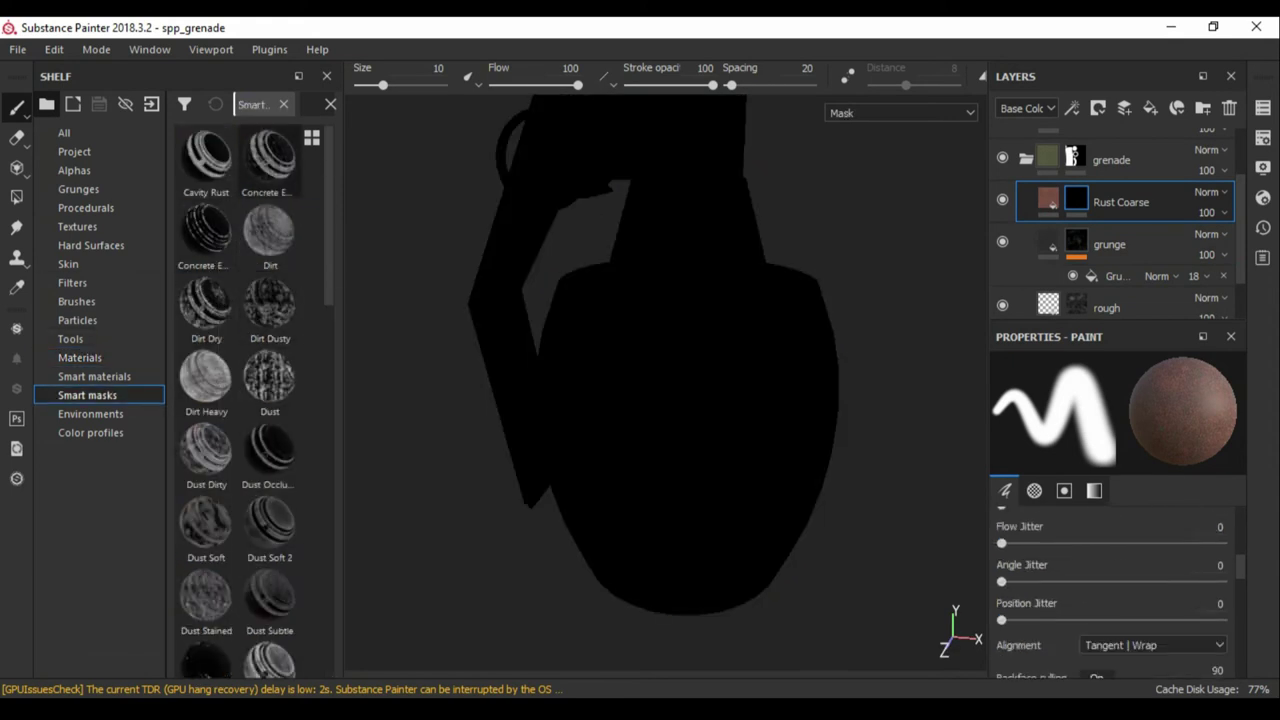
{"action": "scroll", "coordinate": [270, 300], "scroll_direction": "down", "scroll_amount": 3}
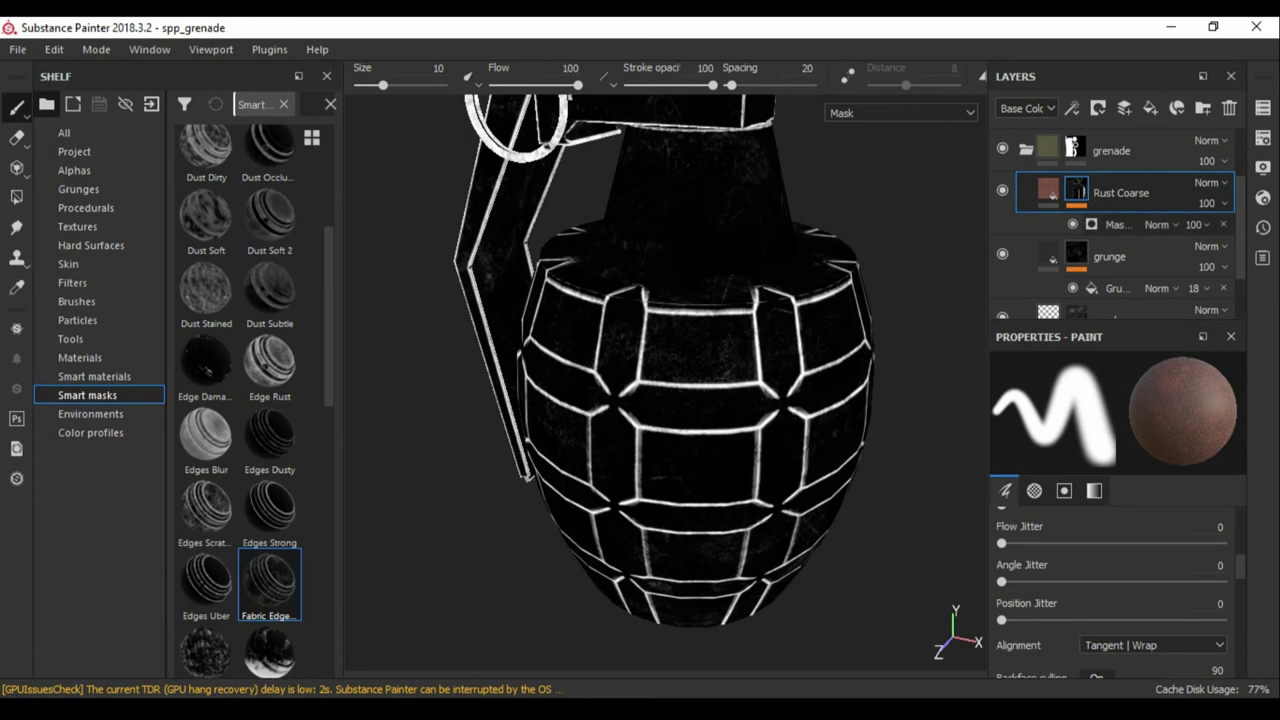
{"action": "left_click", "coordinate": [1110, 224]}
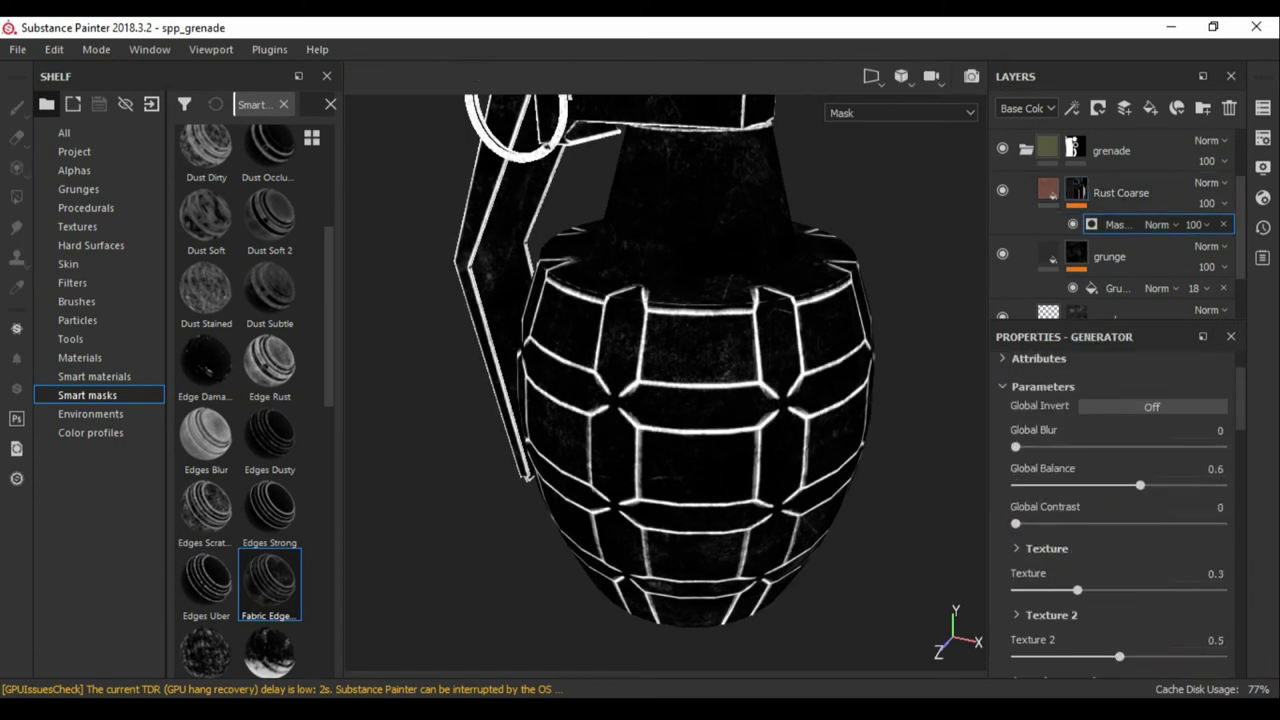
{"action": "scroll", "coordinate": [1110, 500], "scroll_direction": "down", "scroll_amount": 5}
{"action": "left_click_drag", "start_coordinate": [1177, 477], "coordinate": [1168, 477]}
{"action": "scroll", "coordinate": [1110, 500], "scroll_direction": "down", "scroll_amount": 5}
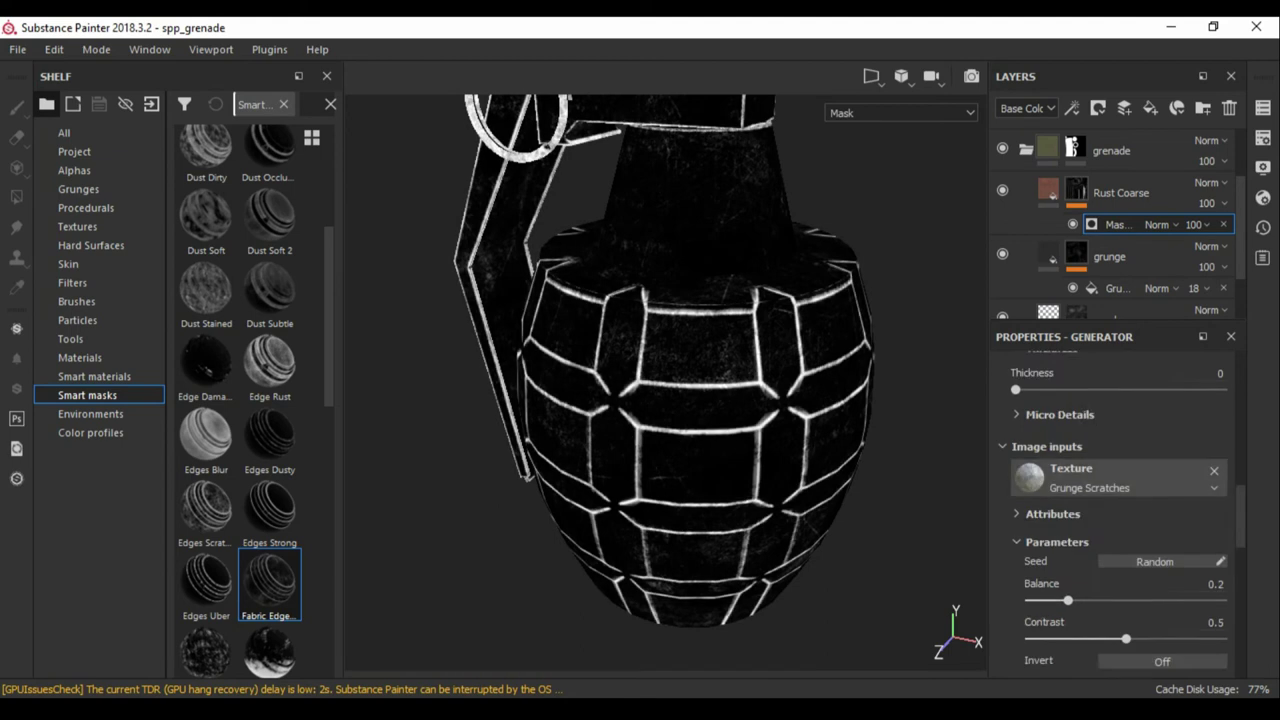
{"action": "scroll", "coordinate": [1120, 510], "scroll_direction": "down", "scroll_amount": 2}
{"action": "left_click_drag", "start_coordinate": [1068, 525], "coordinate": [1050, 525]}
{"action": "scroll", "coordinate": [1120, 510], "scroll_direction": "down", "scroll_amount": 3}
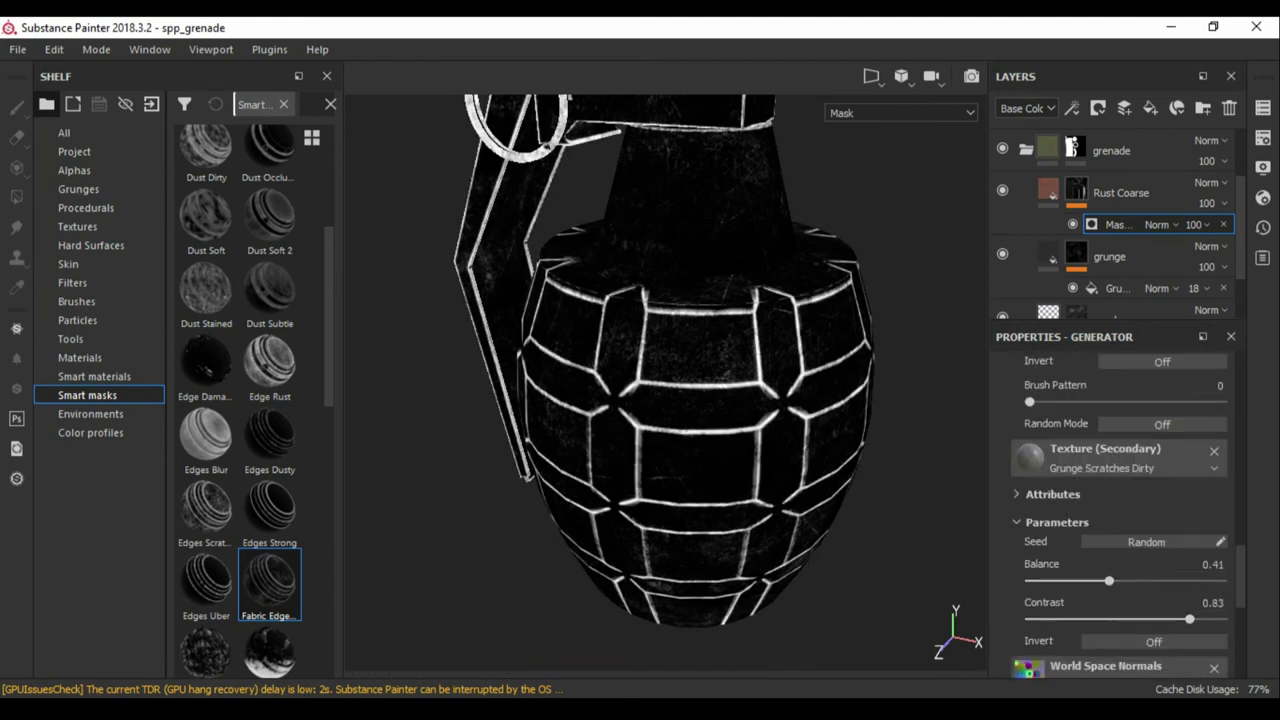
Raise the secondary scratch texture balance and tune the upper generator slider
{"action": "left_click_drag", "start_coordinate": [1072, 580], "coordinate": [1102, 580]}
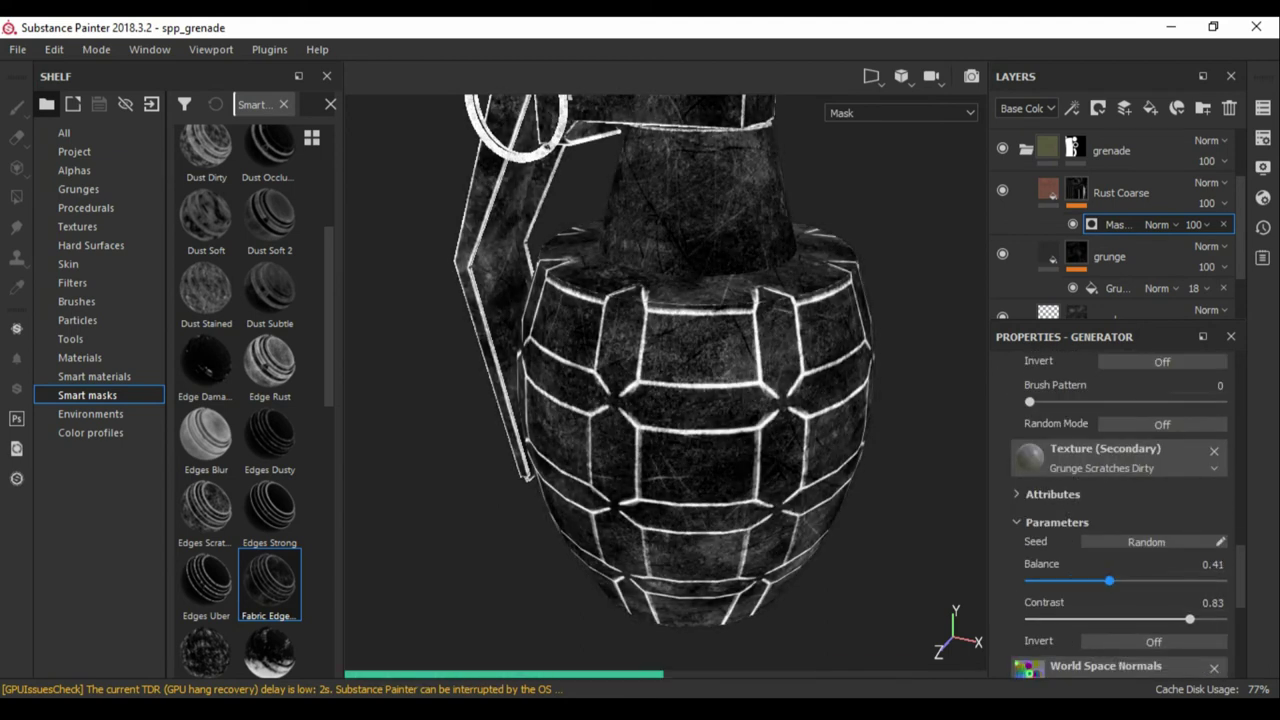
{"action": "scroll", "coordinate": [1110, 500], "scroll_direction": "up", "scroll_amount": 2}
{"action": "scroll", "coordinate": [1110, 500], "scroll_direction": "up", "scroll_amount": 1}
{"action": "mouse_move", "coordinate": [1071, 450]}
{"action": "left_mouse_down"}
{"action": "mouse_move", "coordinate": [1050, 450]}
{"action": "mouse_move", "coordinate": [1166, 450]}
{"action": "left_mouse_up"}
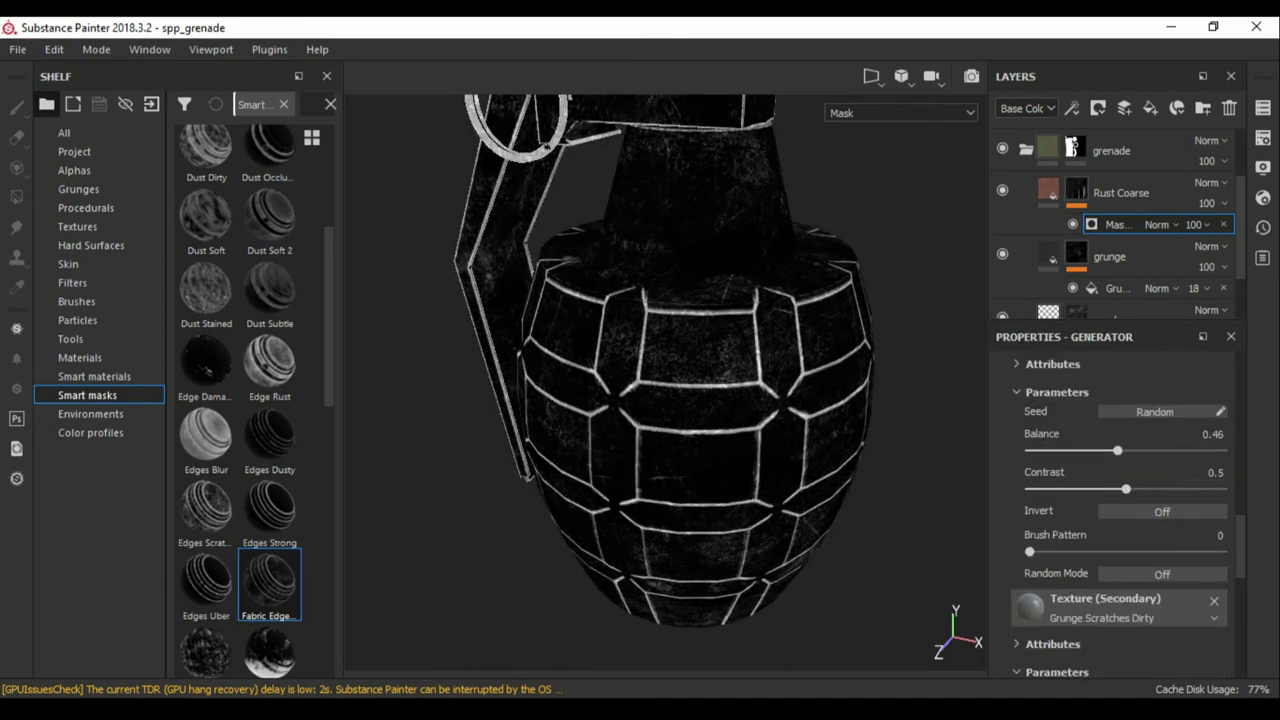
{"action": "scroll", "coordinate": [268, 580], "scroll_direction": "down", "scroll_amount": 3}
{"action": "scroll", "coordinate": [268, 560], "scroll_direction": "down", "scroll_amount": 3}
{"action": "scroll", "coordinate": [268, 500], "scroll_direction": "down", "scroll_amount": 3}
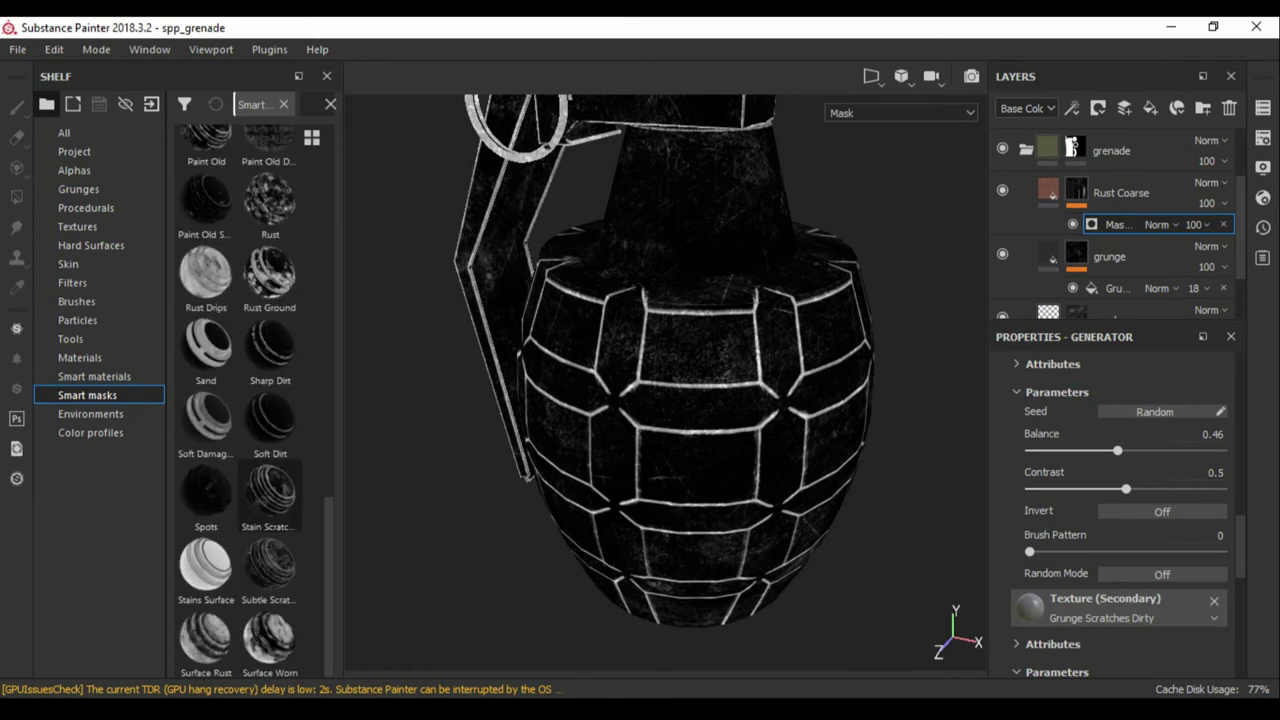
Apply the Stain Scratches smart mask to Rust Coarse so rust lines the edges
{"action": "left_click_drag", "start_coordinate": [270, 492], "coordinate": [1120, 205]}
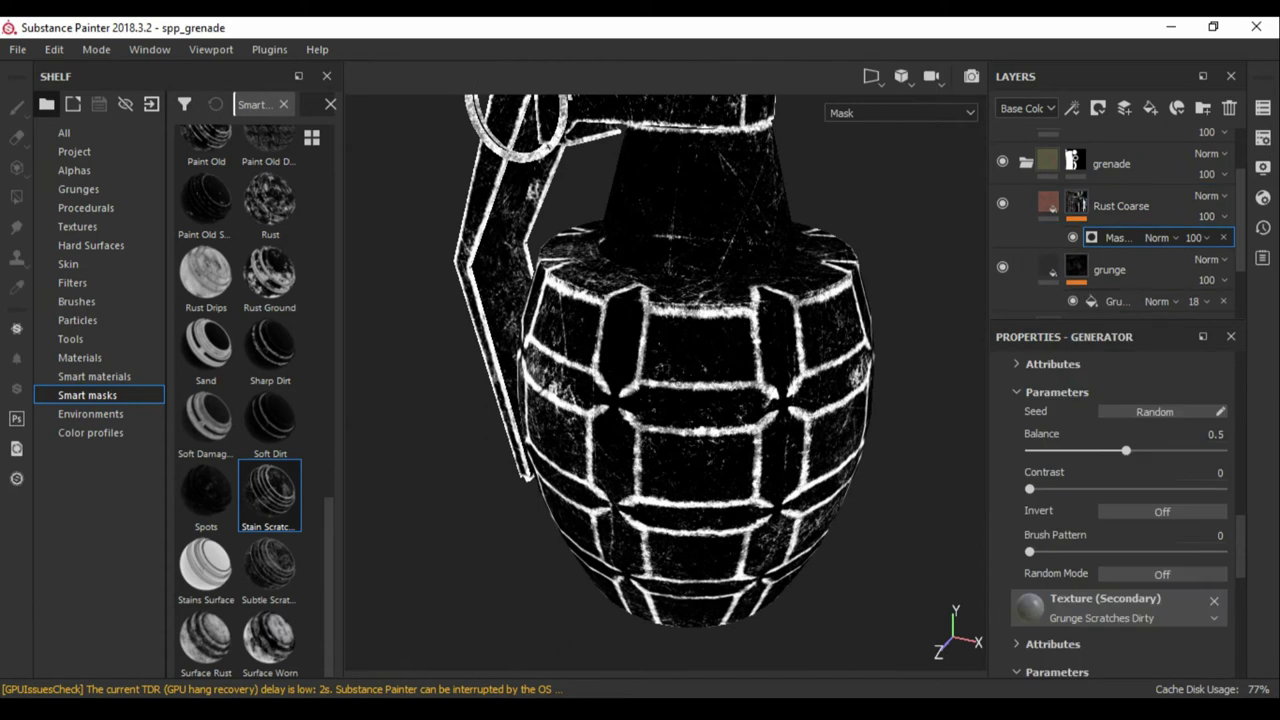
{"action": "scroll", "coordinate": [1115, 510], "scroll_direction": "down", "scroll_amount": 3}
{"action": "scroll", "coordinate": [1115, 510], "scroll_direction": "down", "scroll_amount": 3}
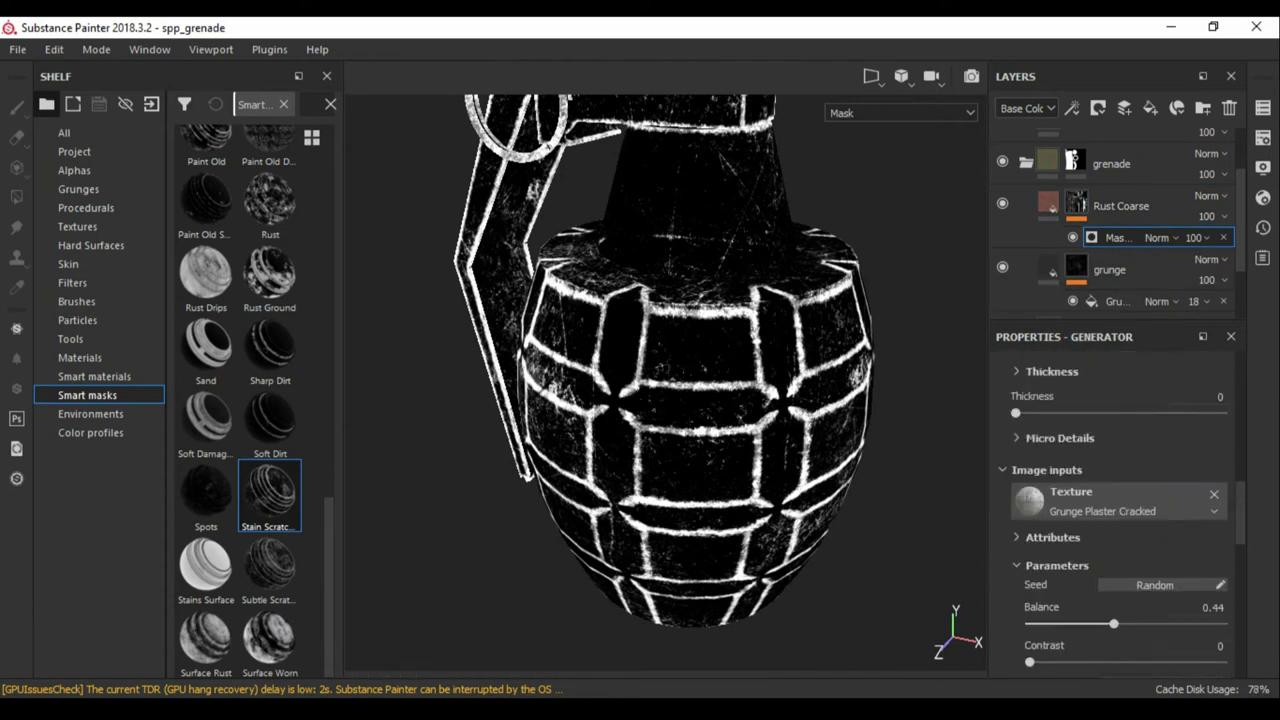
{"action": "scroll", "coordinate": [1115, 510], "scroll_direction": "down", "scroll_amount": 2}
{"action": "left_click", "coordinate": [1048, 205]}
Raise the rust mask generator's Global Balance to 0.6 to spread rust along the edges
{"action": "left_click_drag", "start_coordinate": [660, 380], "coordinate": [760, 380], "text": "alt"}
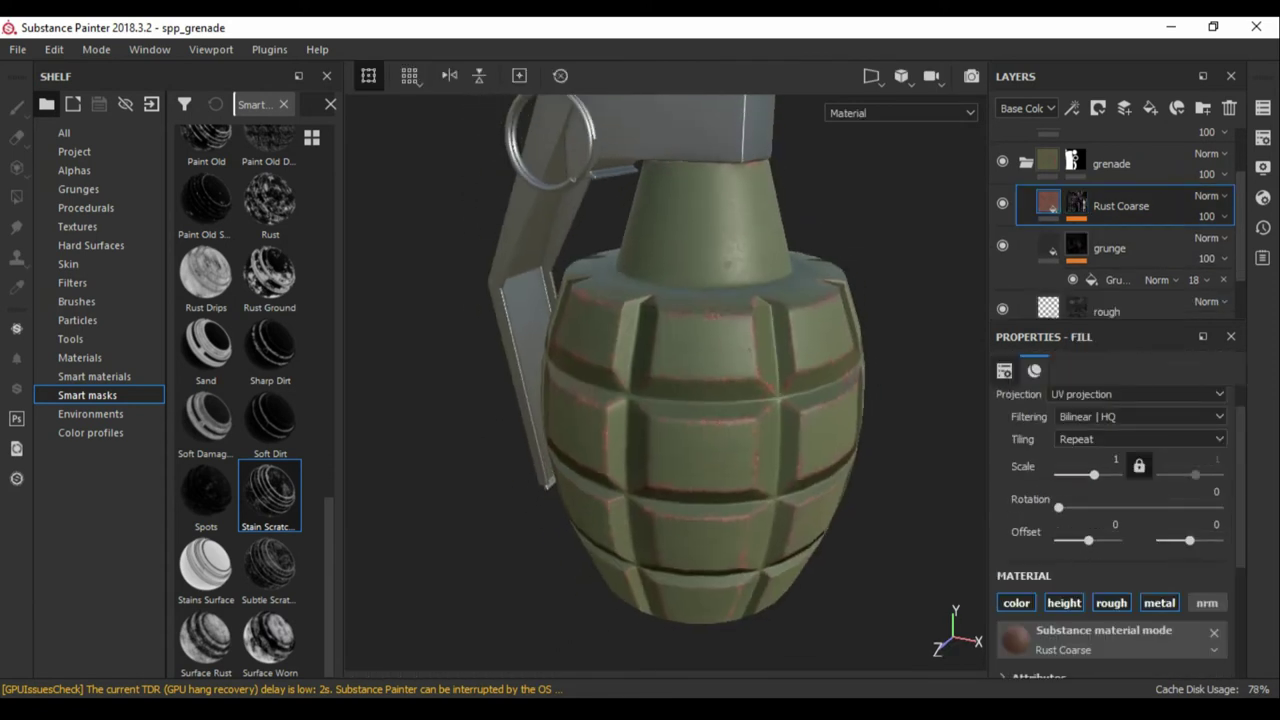
{"action": "left_click_drag", "start_coordinate": [600, 250], "coordinate": [567, 128], "text": "alt"}
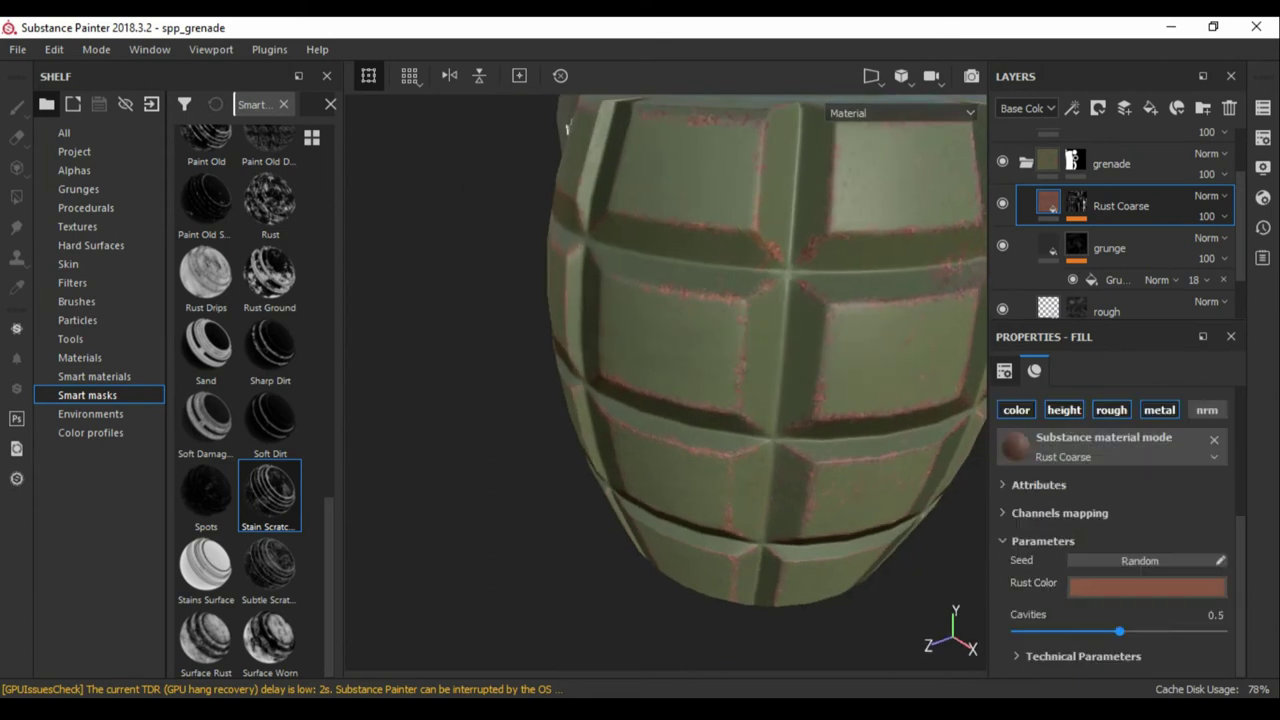
{"action": "left_click_drag", "start_coordinate": [567, 128], "coordinate": [1120, 205]}
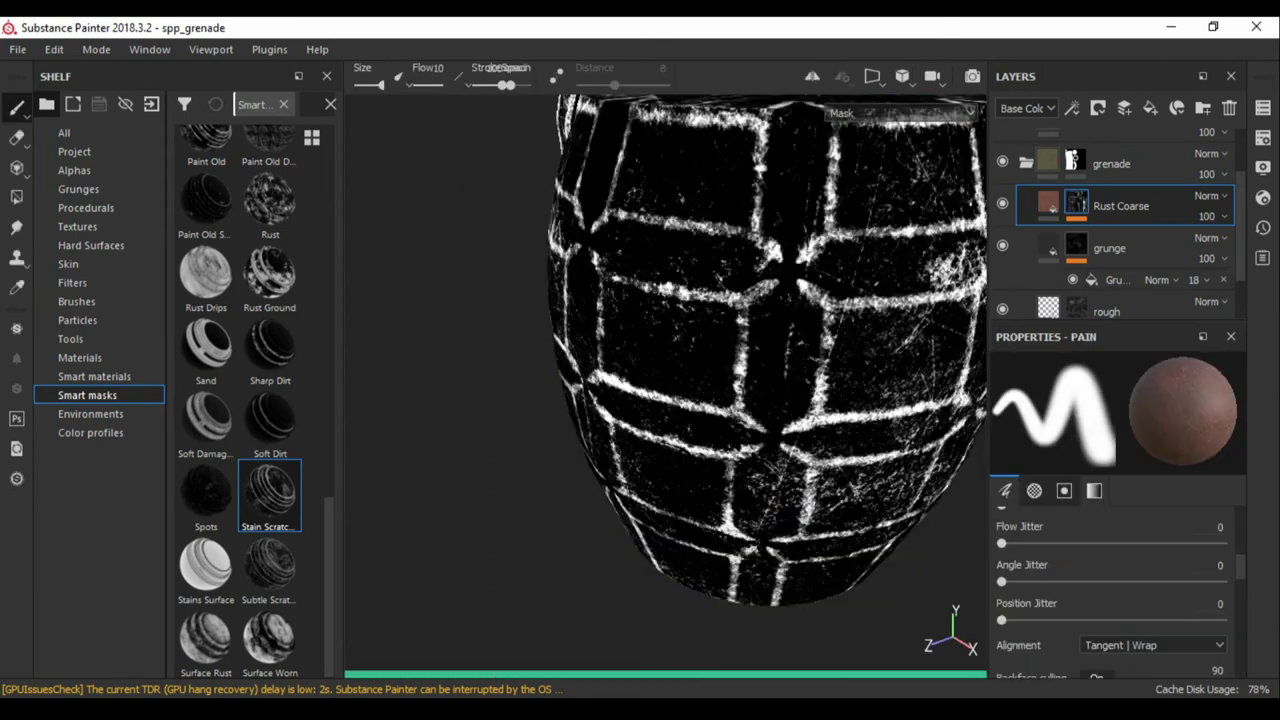
{"action": "scroll", "coordinate": [1110, 510], "scroll_direction": "down", "scroll_amount": 2}
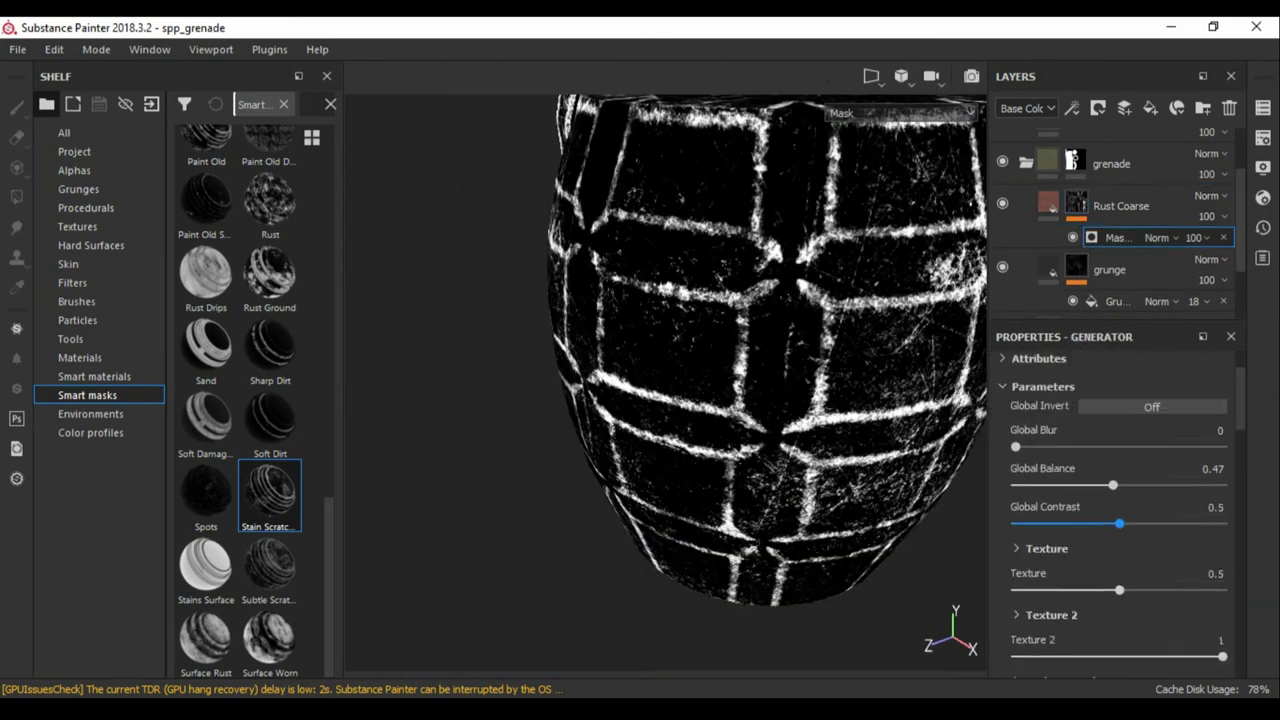
{"action": "left_click_drag", "start_coordinate": [1129, 485], "coordinate": [1140, 485]}
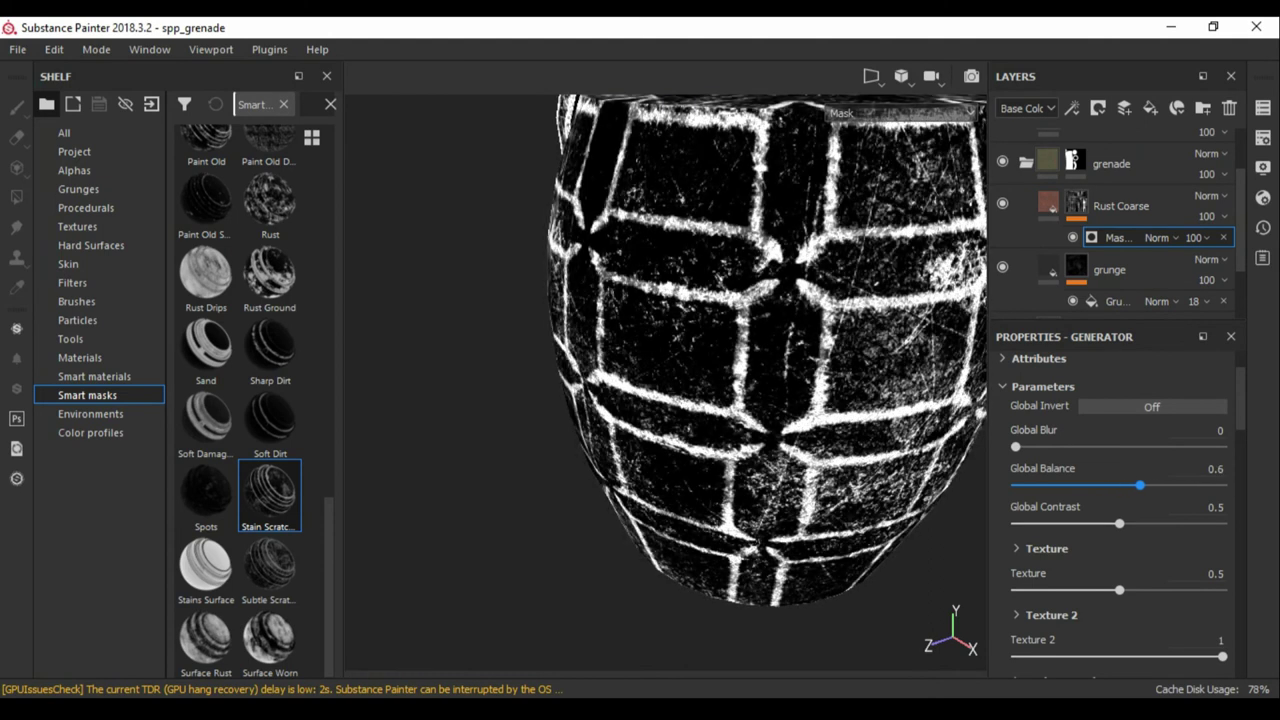
Adjust the Rust Color and set the mask's Cavities to 0.55
{"action": "left_click", "coordinate": [1120, 205]}
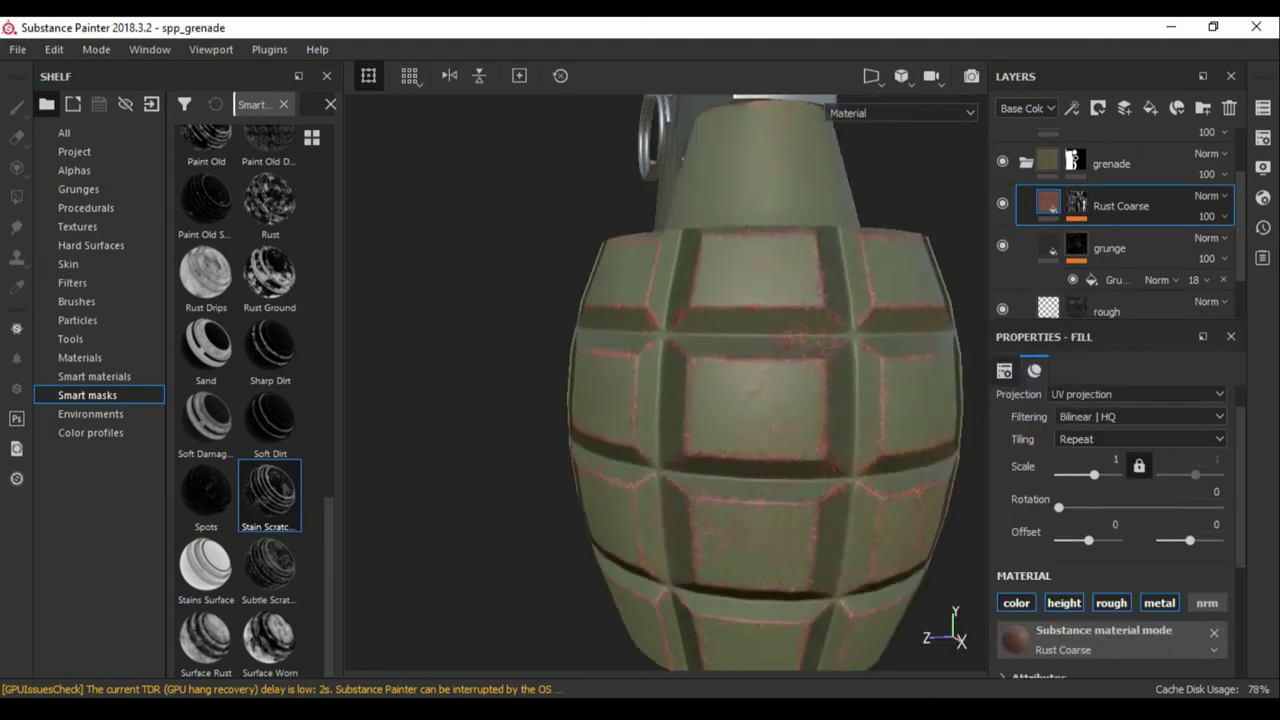
{"action": "scroll", "coordinate": [1110, 500], "scroll_direction": "down", "scroll_amount": 2}
{"action": "left_click", "coordinate": [1147, 594]}
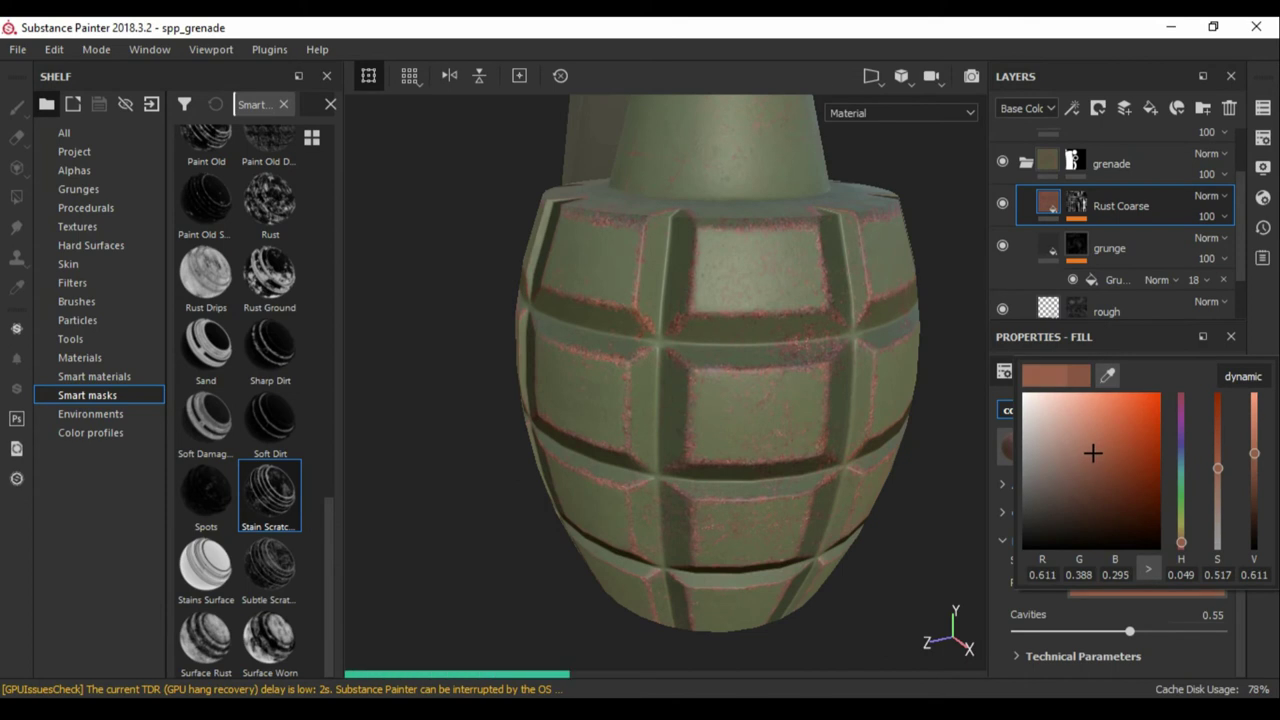
{"action": "left_click_drag", "start_coordinate": [700, 350], "coordinate": [560, 350], "text": "alt"}
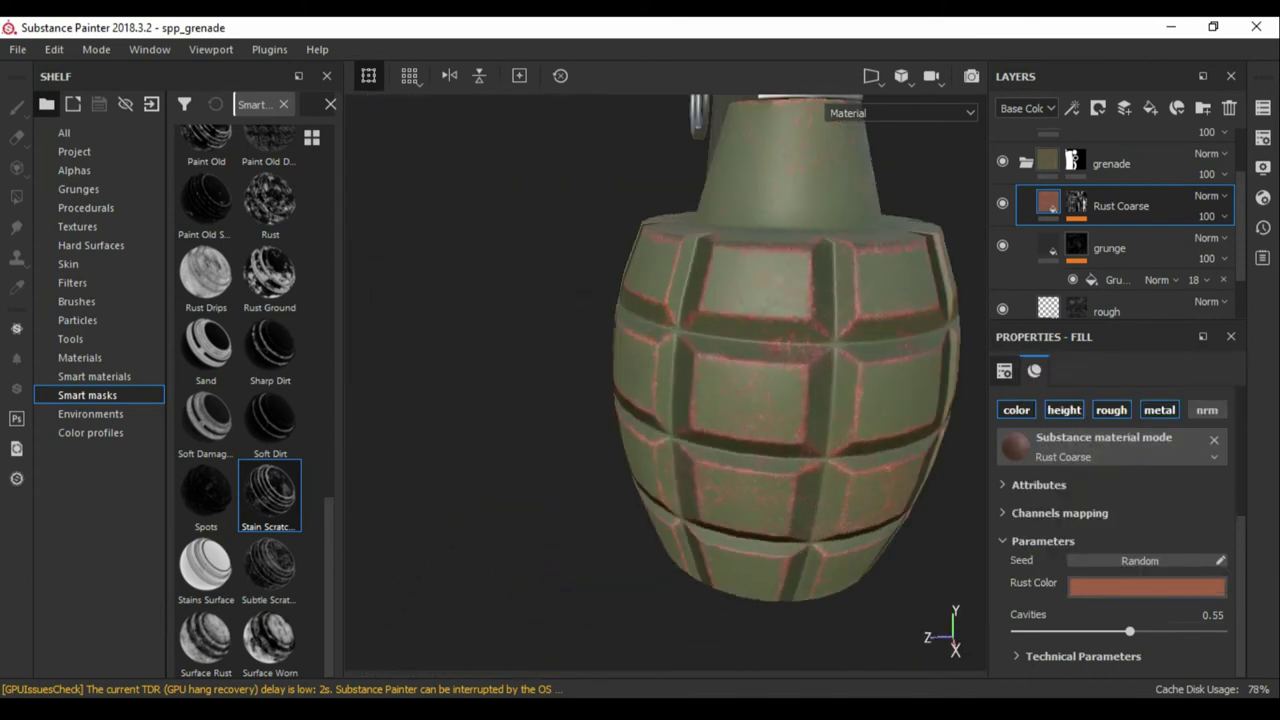
{"action": "key", "text": "1"}
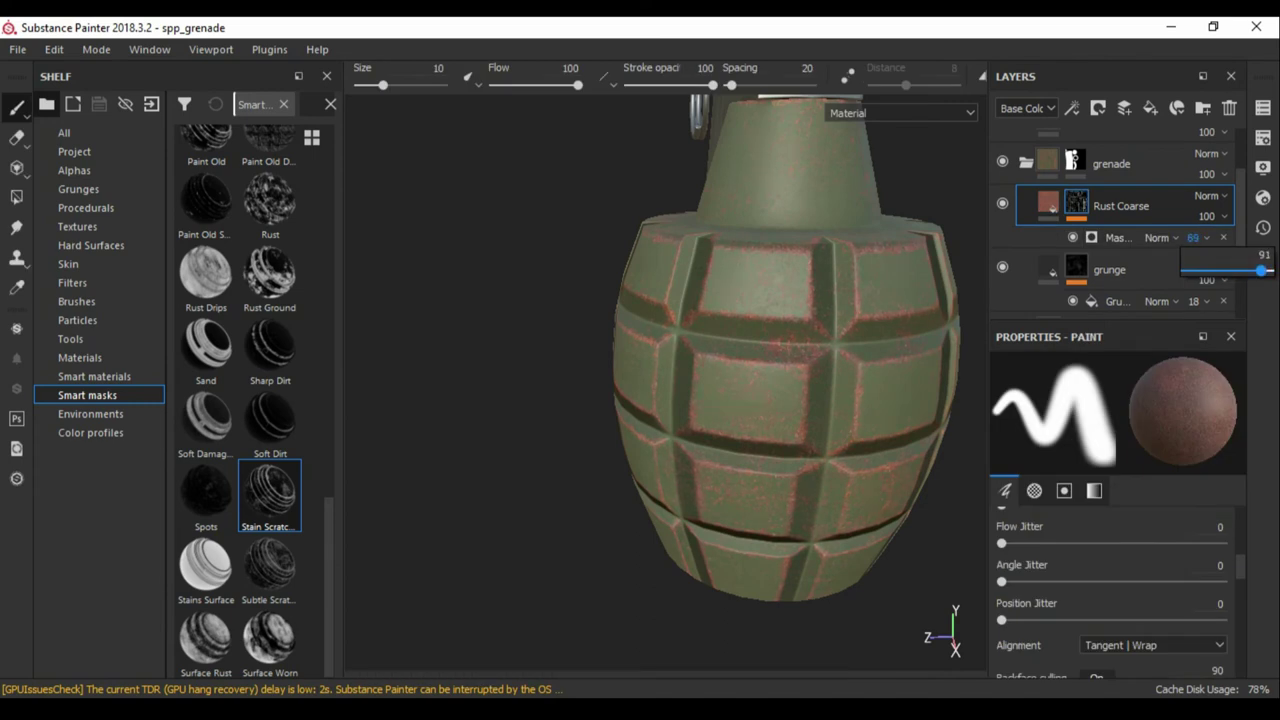
{"action": "left_click_drag", "start_coordinate": [1262, 270], "coordinate": [1275, 270]}
{"action": "left_click_drag", "start_coordinate": [600, 350], "coordinate": [700, 350], "text": "alt"}
{"action": "scroll", "coordinate": [1110, 590], "scroll_direction": "down", "scroll_amount": 5}
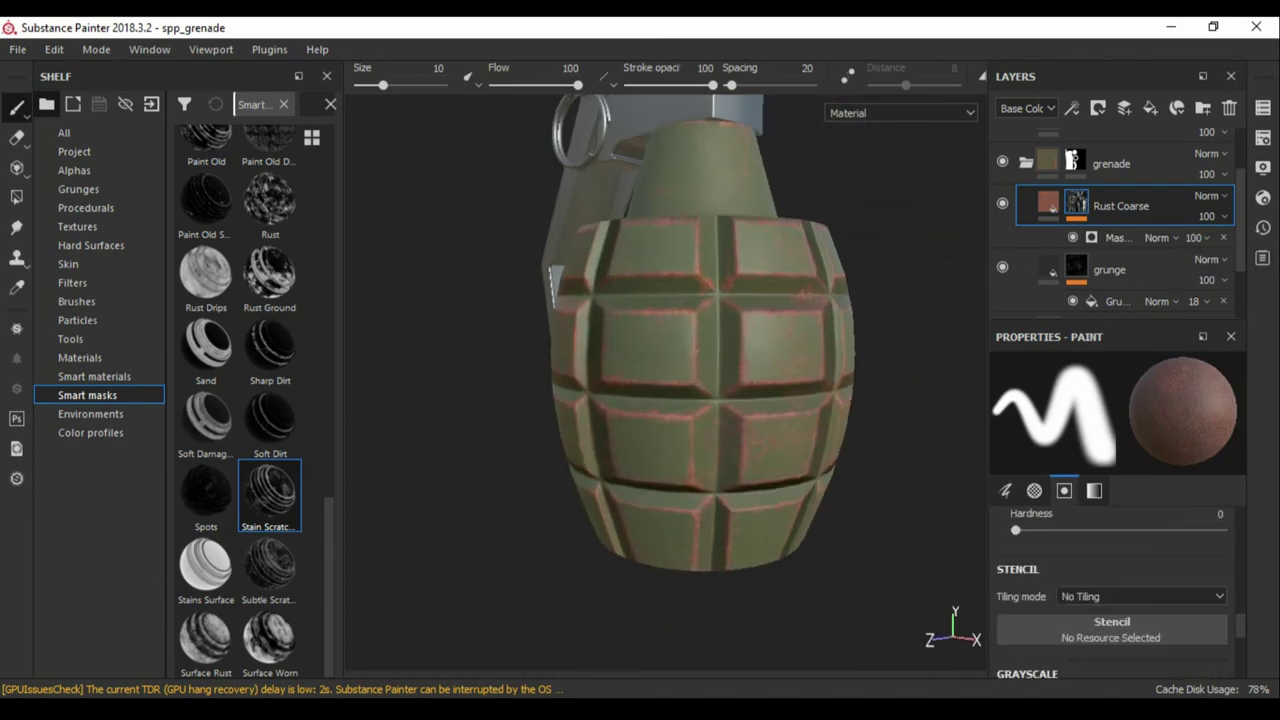
Set the rust Height Position to 0.48 and Height Range to 0.14
{"action": "left_click", "coordinate": [1048, 203]}
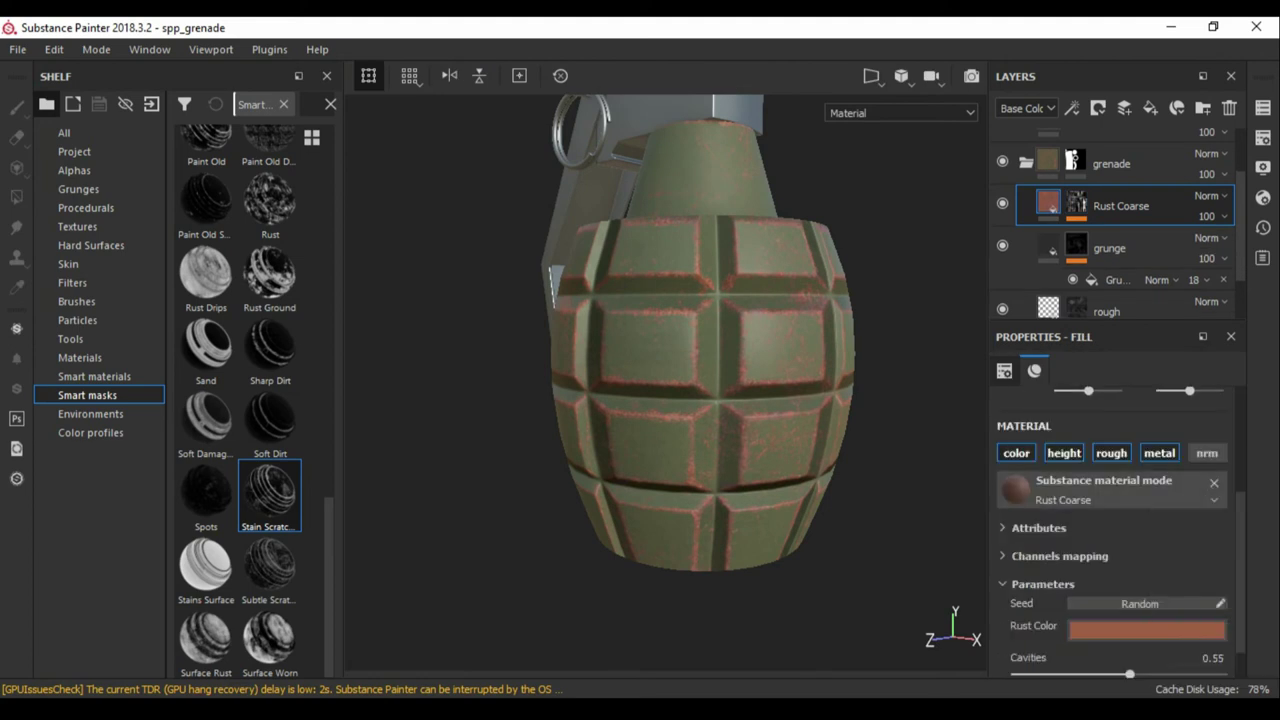
{"action": "scroll", "coordinate": [1115, 530], "scroll_direction": "down", "scroll_amount": 1}
{"action": "scroll", "coordinate": [1115, 530], "scroll_direction": "down", "scroll_amount": 2}
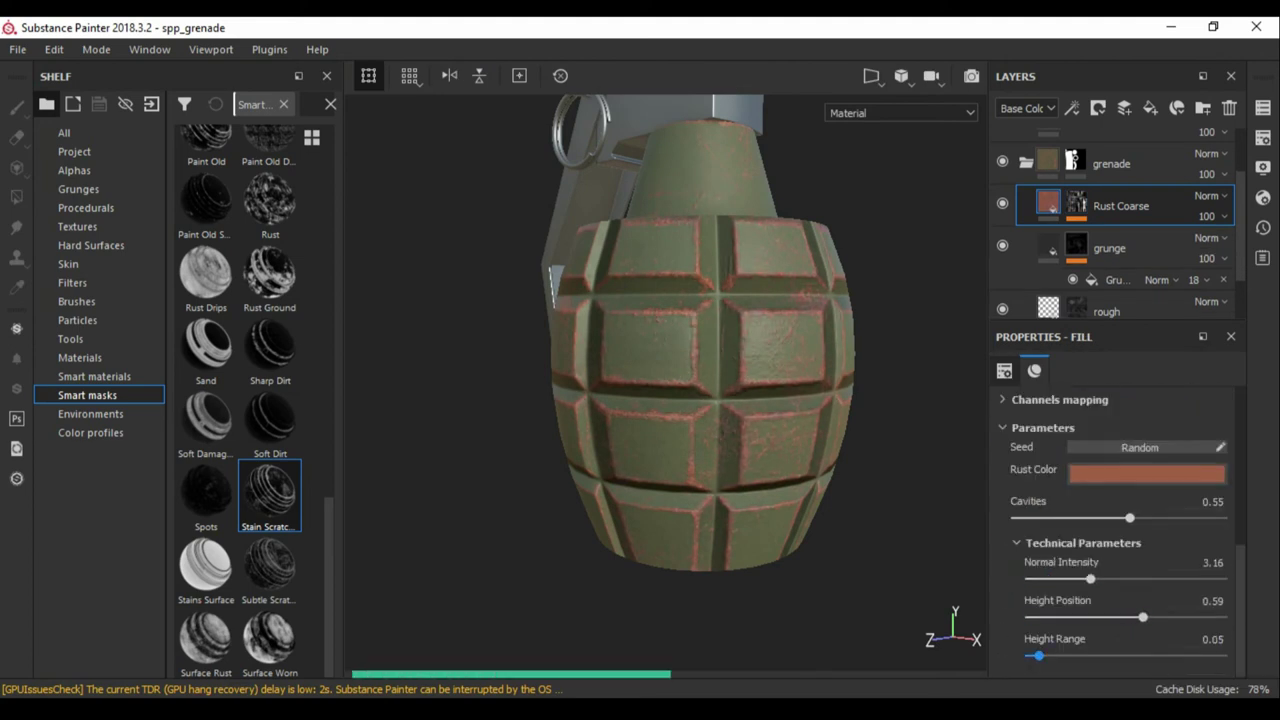
{"action": "scroll", "coordinate": [700, 390], "scroll_direction": "up", "scroll_amount": 3}
{"action": "left_click_drag", "start_coordinate": [1128, 617], "coordinate": [1111, 617]}
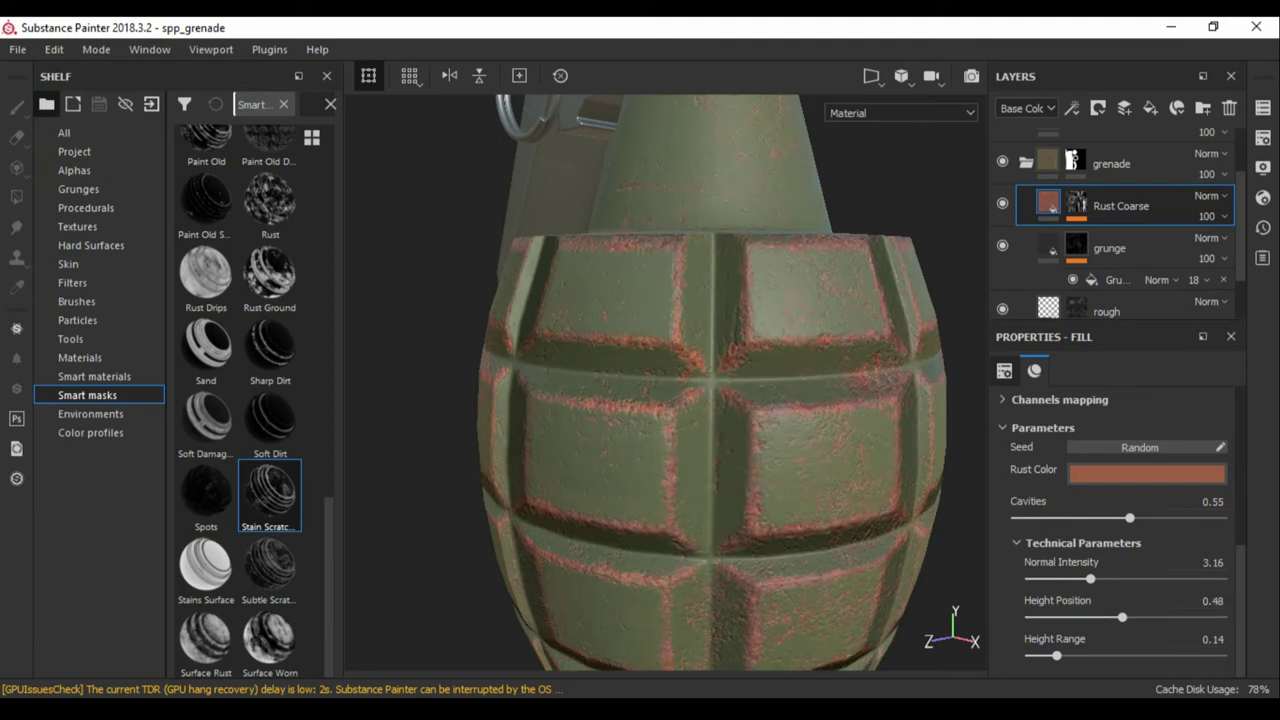
{"action": "scroll", "coordinate": [700, 390], "scroll_direction": "down", "scroll_amount": 3}
{"action": "scroll", "coordinate": [1120, 250], "scroll_direction": "down", "scroll_amount": 1}
Add a Levels effect to the rust mask and raise its black input to 0.385
{"action": "left_click", "coordinate": [1110, 292]}
{"action": "left_click", "coordinate": [1111, 418]}
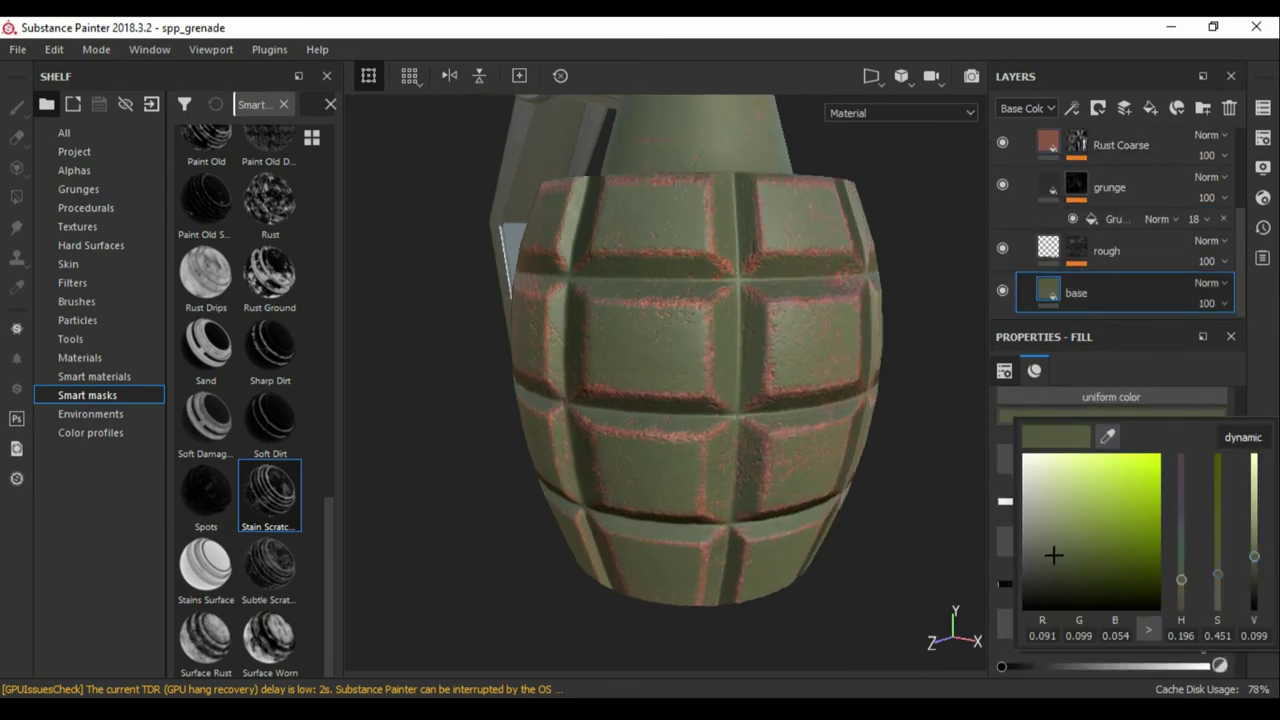
{"action": "scroll", "coordinate": [700, 390], "scroll_direction": "down", "scroll_amount": 3}
{"action": "left_click_drag", "start_coordinate": [650, 390], "coordinate": [720, 390], "text": "alt"}
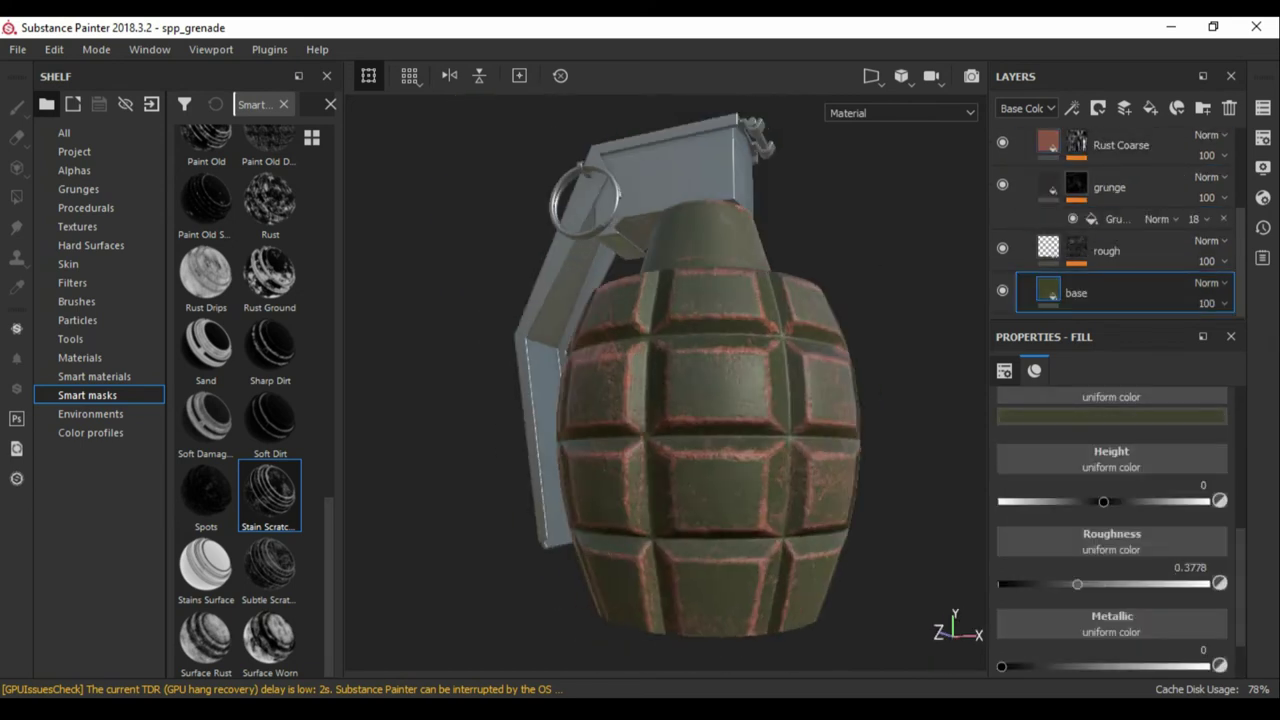
{"action": "scroll", "coordinate": [700, 390], "scroll_direction": "up", "scroll_amount": 3}
{"action": "scroll", "coordinate": [1120, 220], "scroll_direction": "up", "scroll_amount": 2}
{"action": "left_click", "coordinate": [1076, 219]}
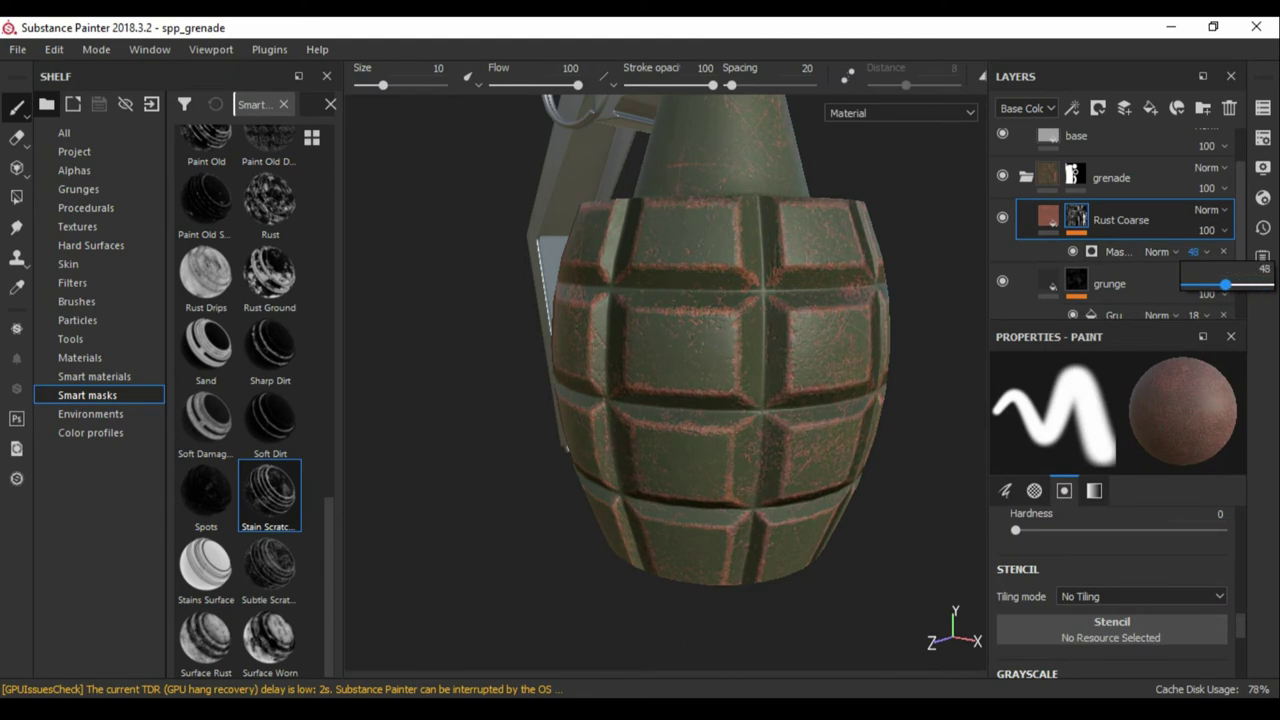
{"action": "left_click_drag", "start_coordinate": [1225, 284], "coordinate": [1219, 284]}
{"action": "left_click_drag", "start_coordinate": [700, 390], "coordinate": [760, 330], "text": "alt"}
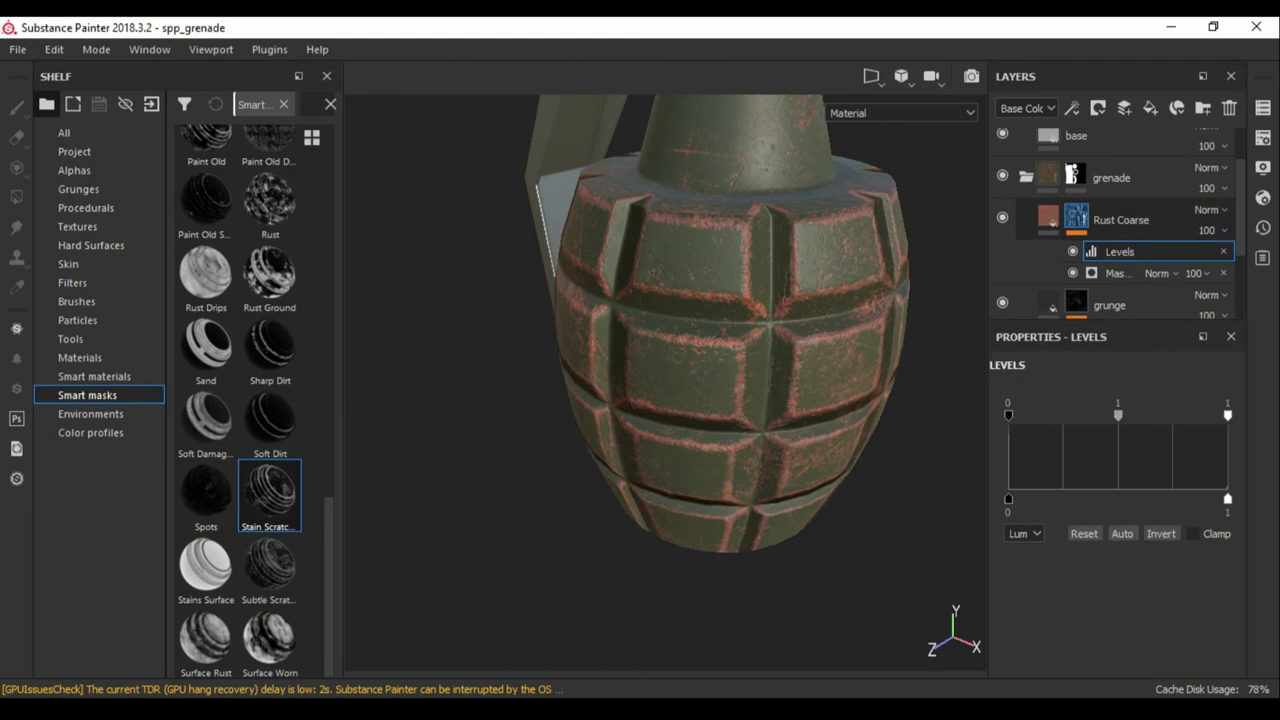
{"action": "left_click_drag", "start_coordinate": [1008, 414], "coordinate": [1092, 414]}
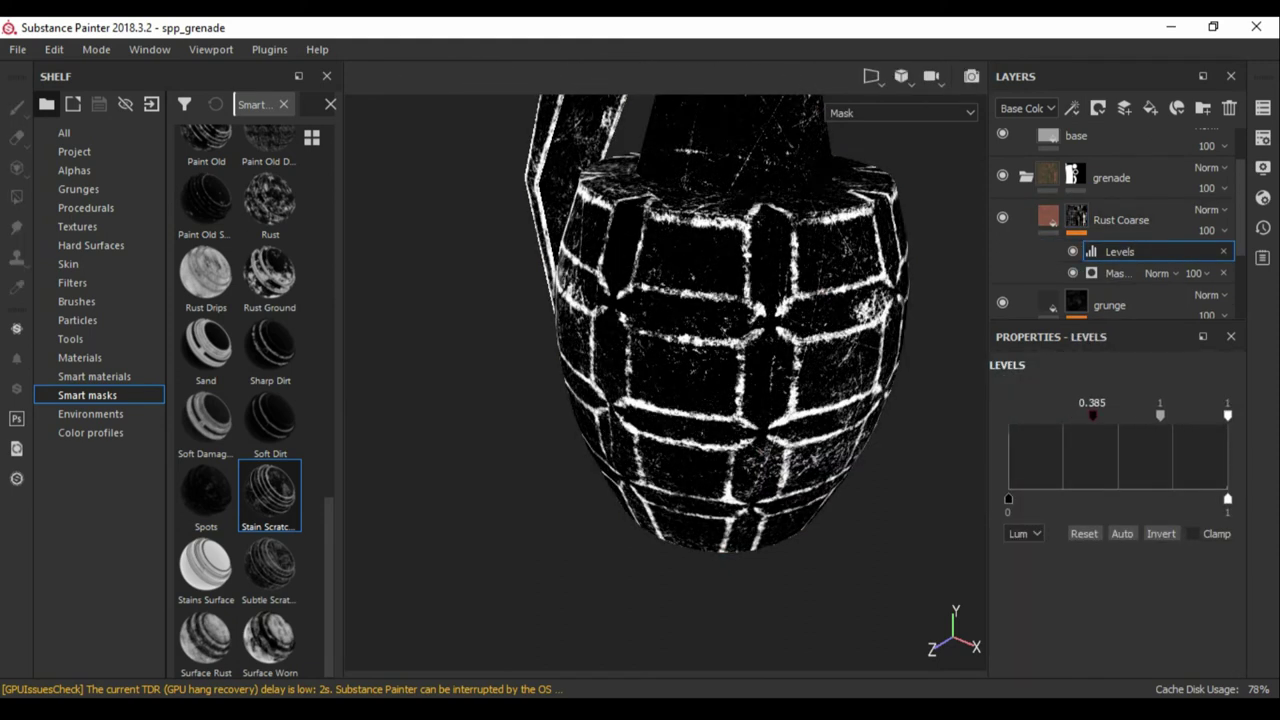
Lower the Rust Coarse layer opacity to 38
{"action": "left_click", "coordinate": [1120, 219]}
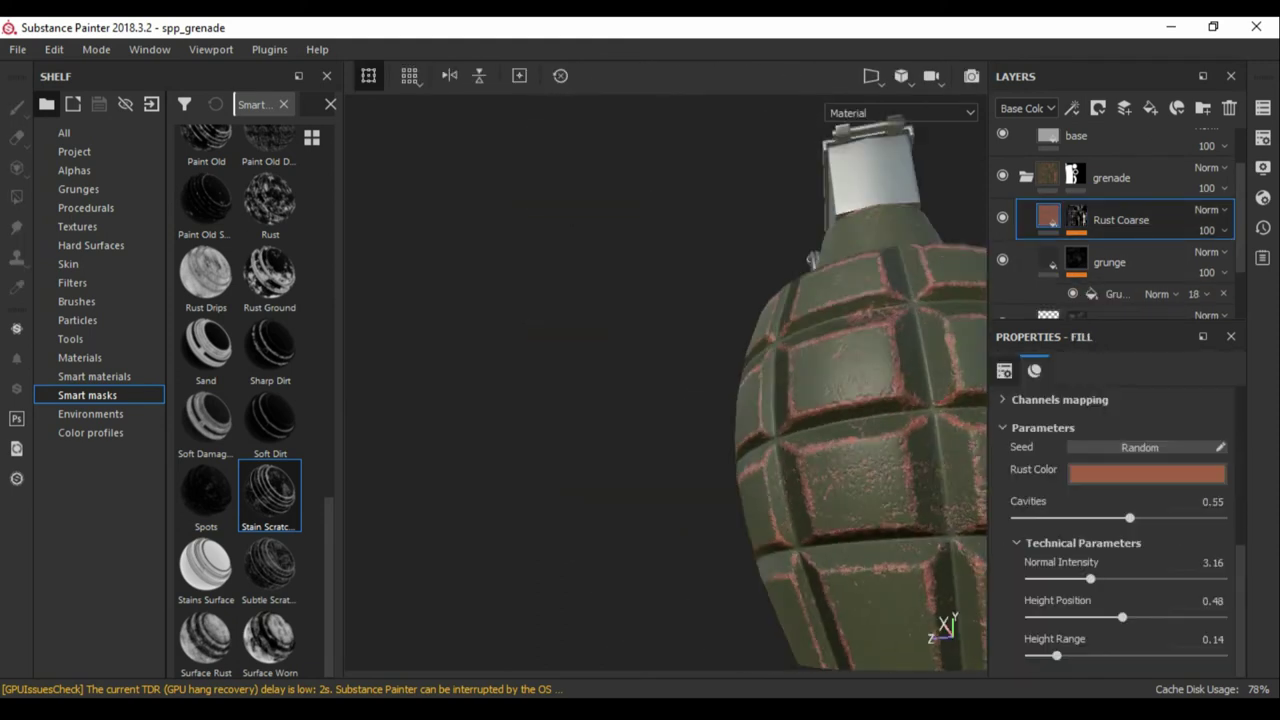
{"action": "left_click_drag", "start_coordinate": [760, 400], "coordinate": [943, 623], "text": "alt"}
{"action": "mouse_move", "coordinate": [631, 208]}
{"action": "left_mouse_down", "text": "alt"}
{"action": "mouse_move", "coordinate": [700, 300]}
{"action": "mouse_move", "coordinate": [560, 237]}
{"action": "mouse_move", "coordinate": [625, 172]}
{"action": "left_mouse_up", "text": "alt"}
{"action": "left_click", "coordinate": [1076, 219]}
{"action": "left_click", "coordinate": [1115, 272]}
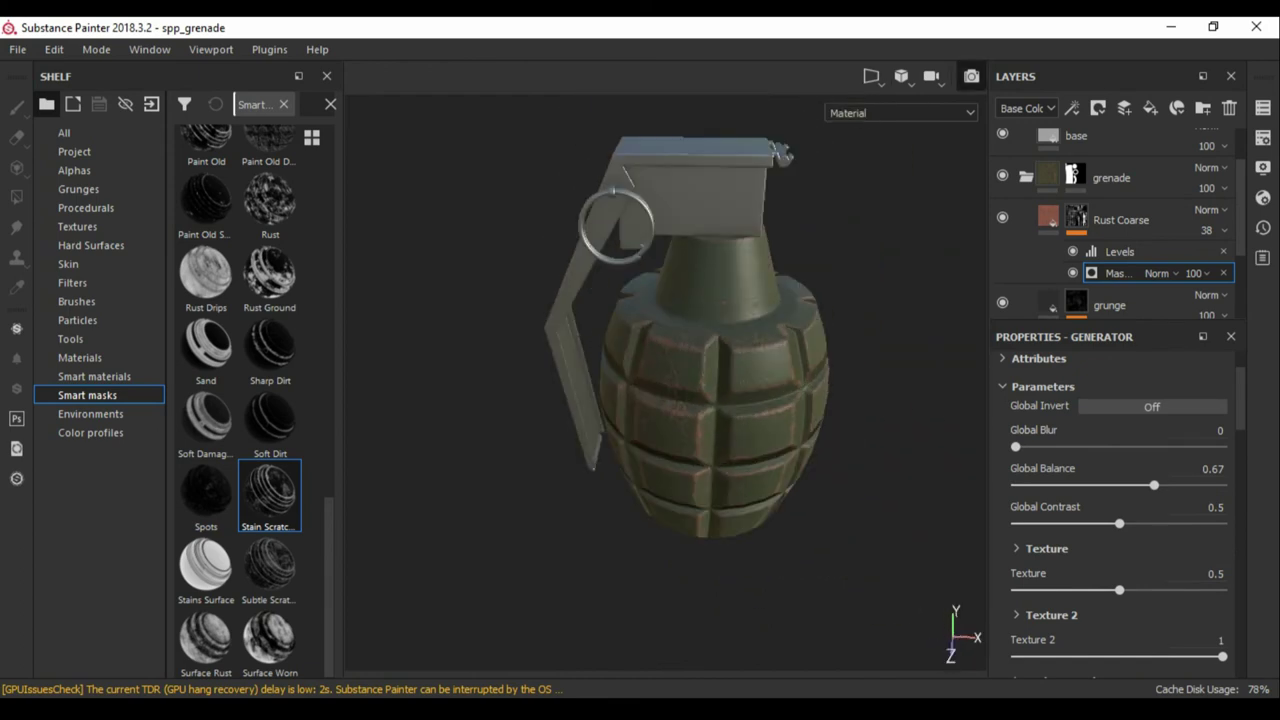
{"action": "key", "text": "F10"}
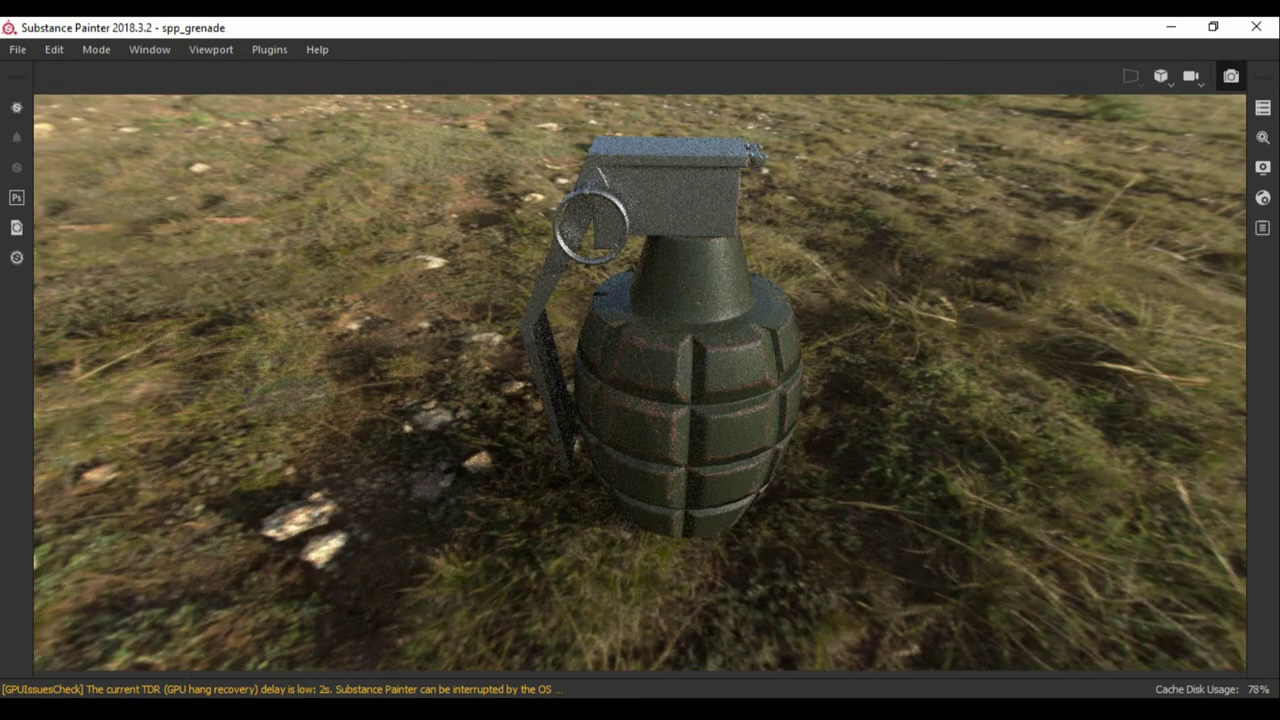
{"action": "key", "text": "F10"}
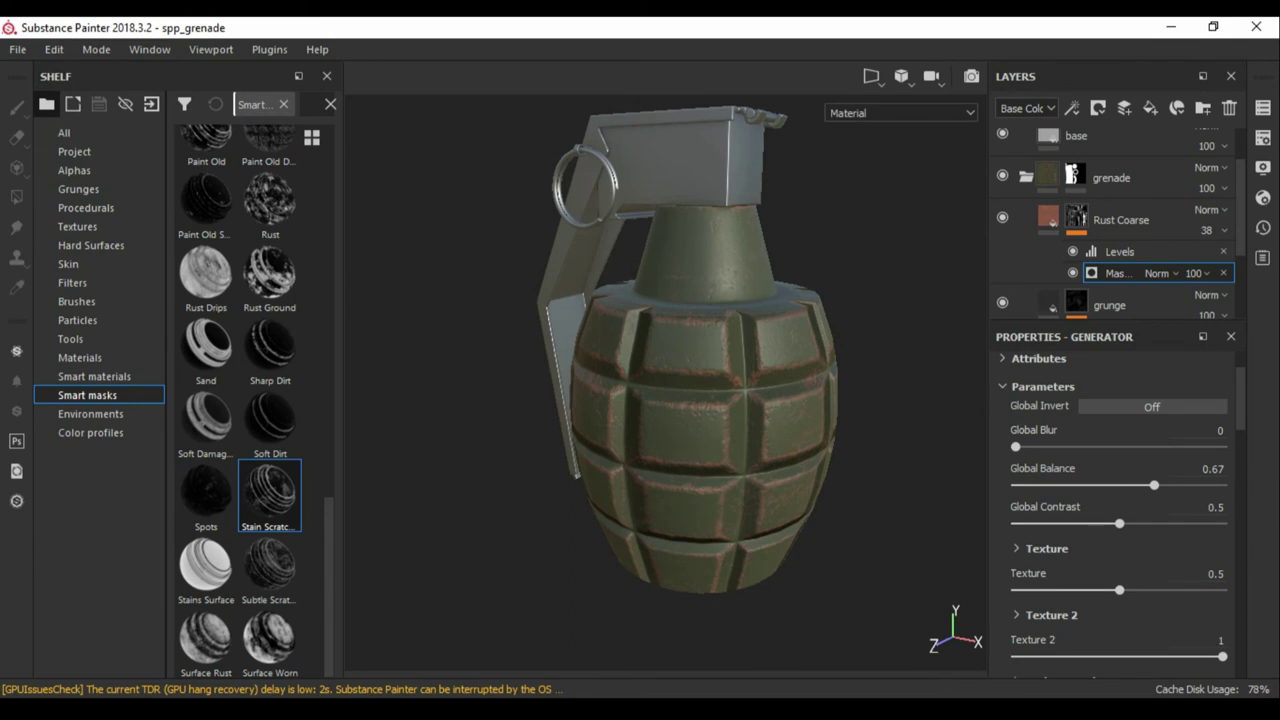
{"action": "scroll", "coordinate": [690, 350], "scroll_direction": "up", "scroll_amount": 3}
Set the grunge layer's mask fill opacity to 60
{"action": "scroll", "coordinate": [1110, 230], "scroll_direction": "down", "scroll_amount": 1}
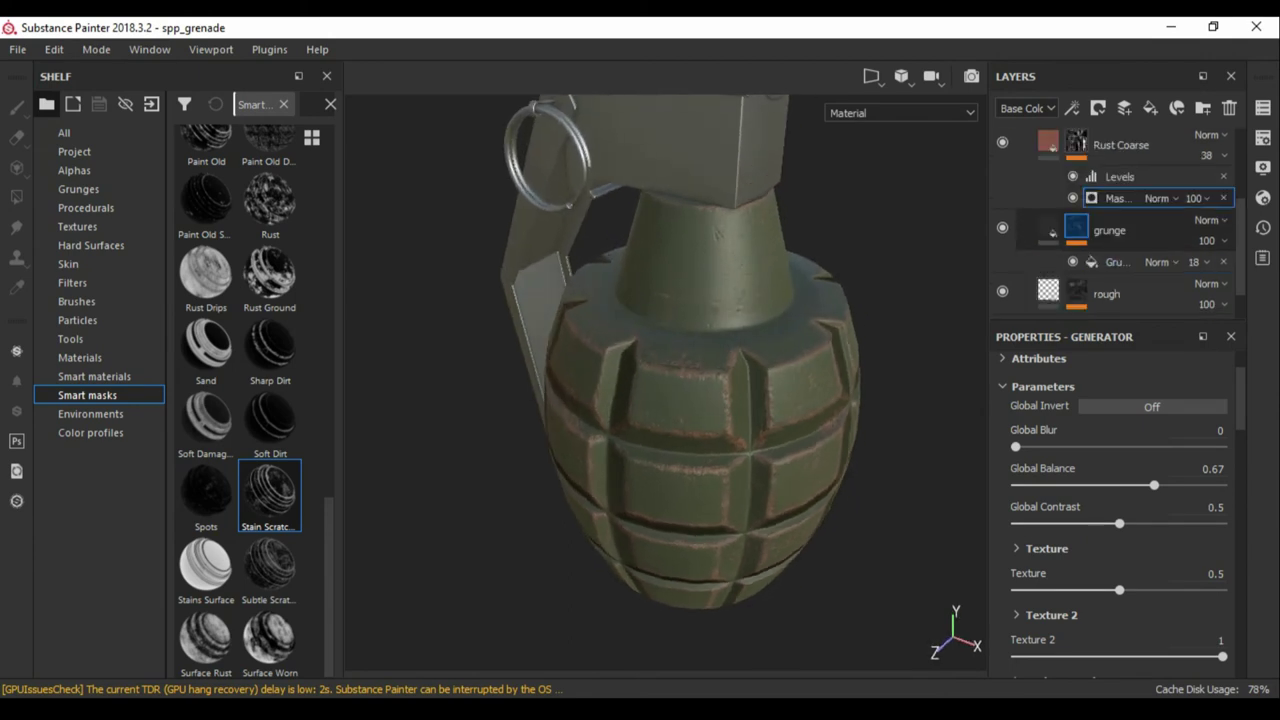
{"action": "left_click", "coordinate": [1076, 230]}
{"action": "left_click", "coordinate": [1110, 262]}
{"action": "left_click", "coordinate": [1076, 230]}
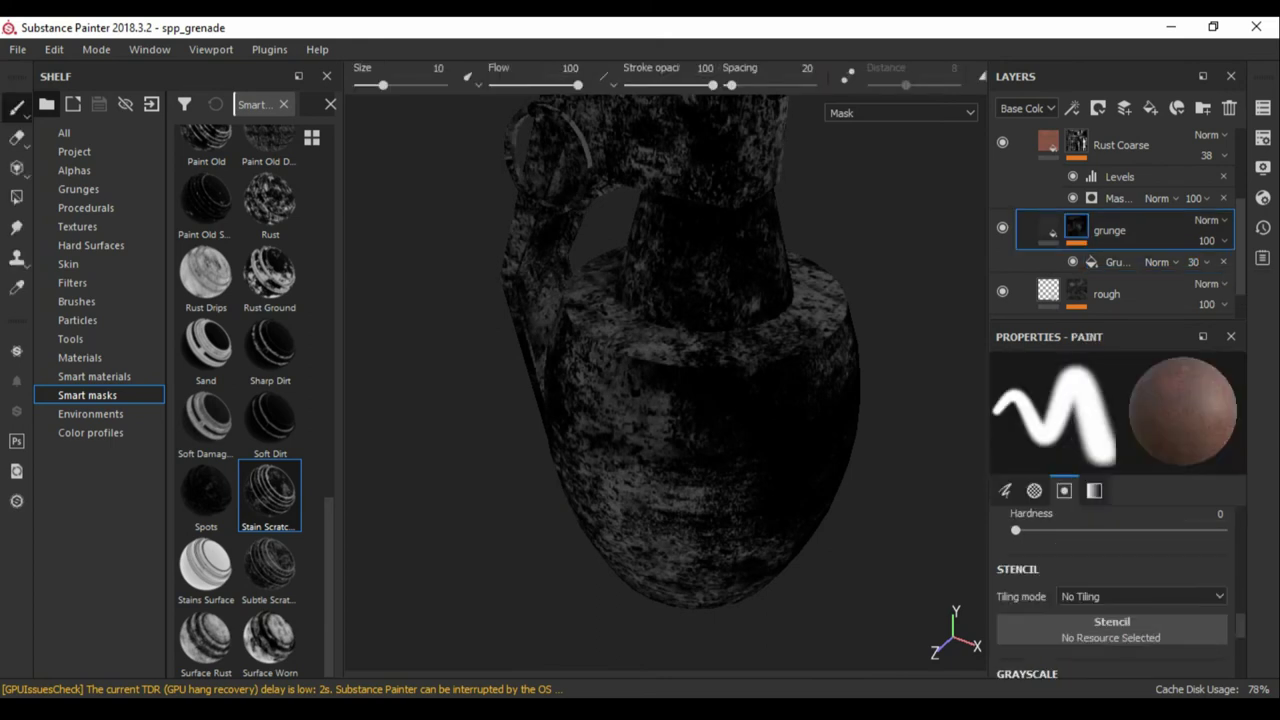
{"action": "left_click", "coordinate": [1048, 228]}
{"action": "left_click", "coordinate": [1076, 230]}
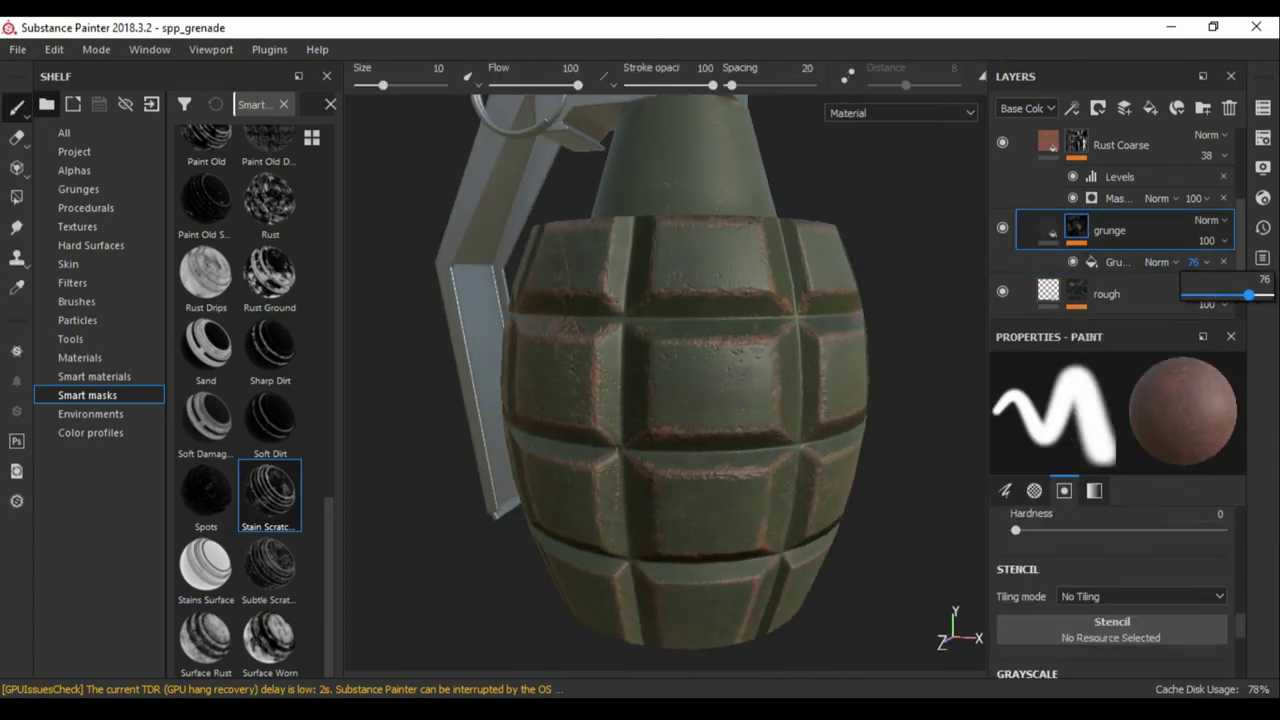
{"action": "left_click_drag", "start_coordinate": [1242, 295], "coordinate": [1236, 295]}
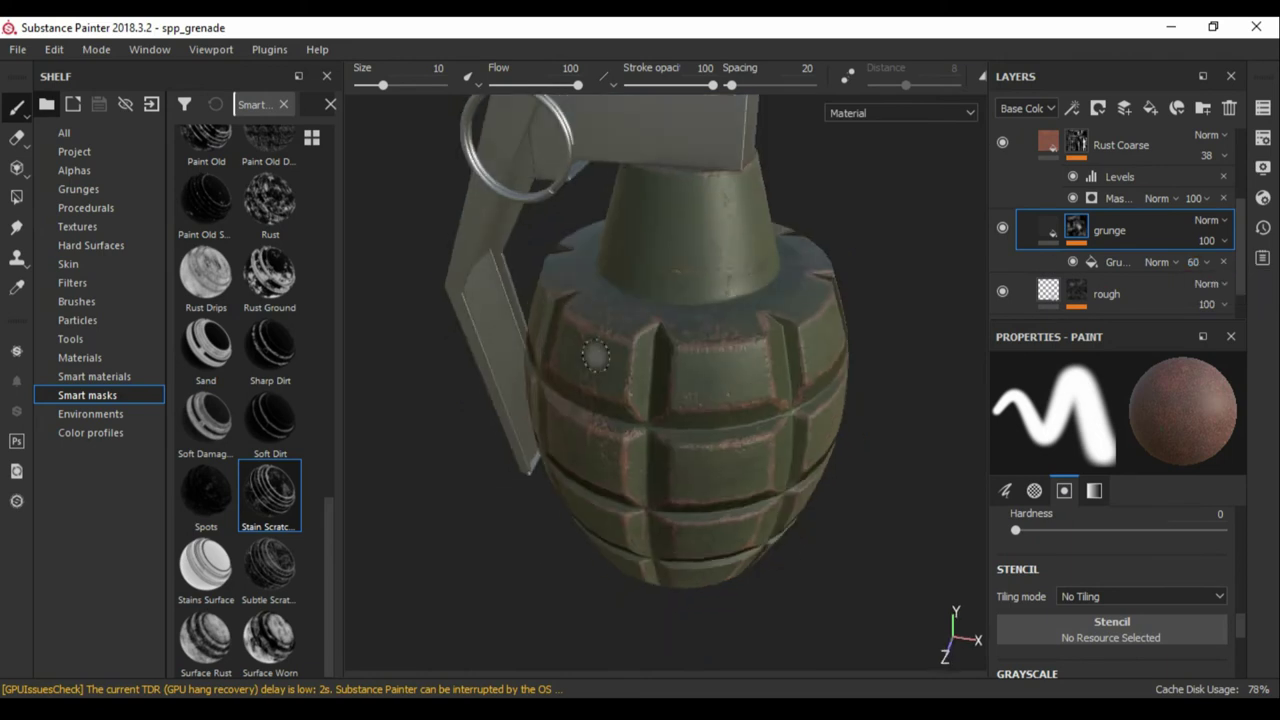
{"action": "left_click_drag", "start_coordinate": [577, 313], "coordinate": [660, 215], "text": "alt"}
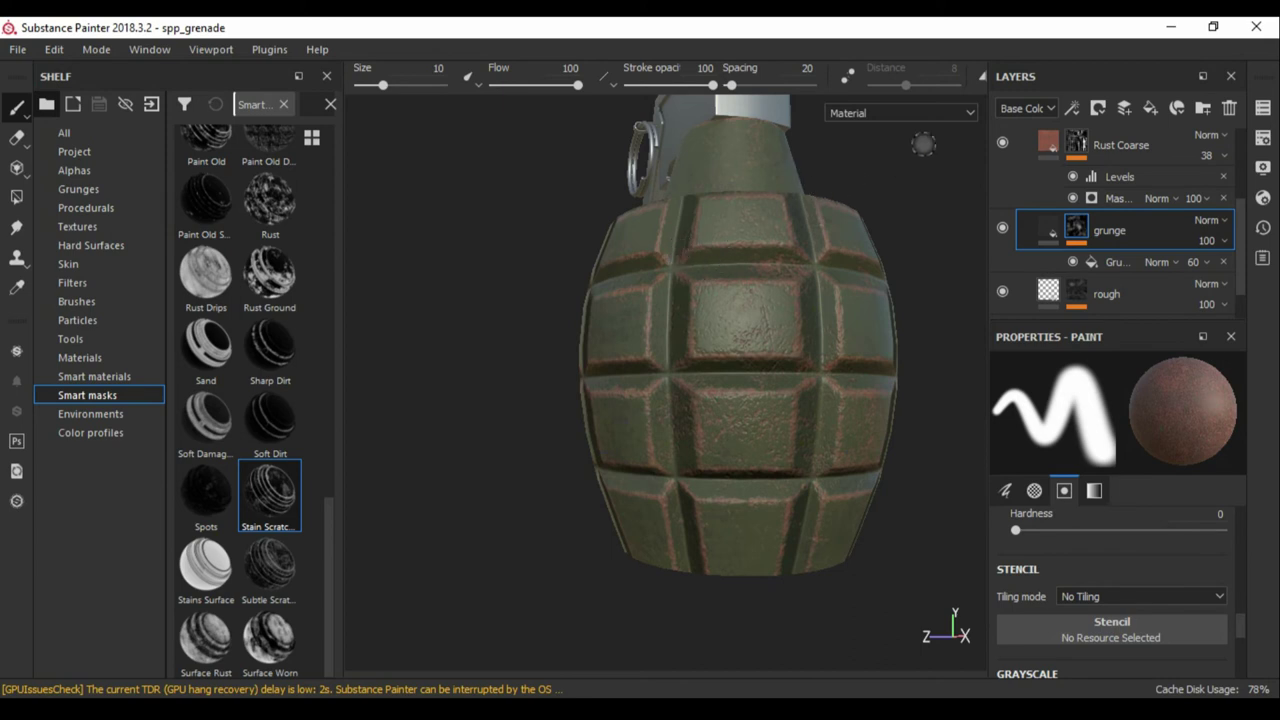
{"action": "left_click_drag", "start_coordinate": [918, 178], "coordinate": [700, 320], "text": "alt"}
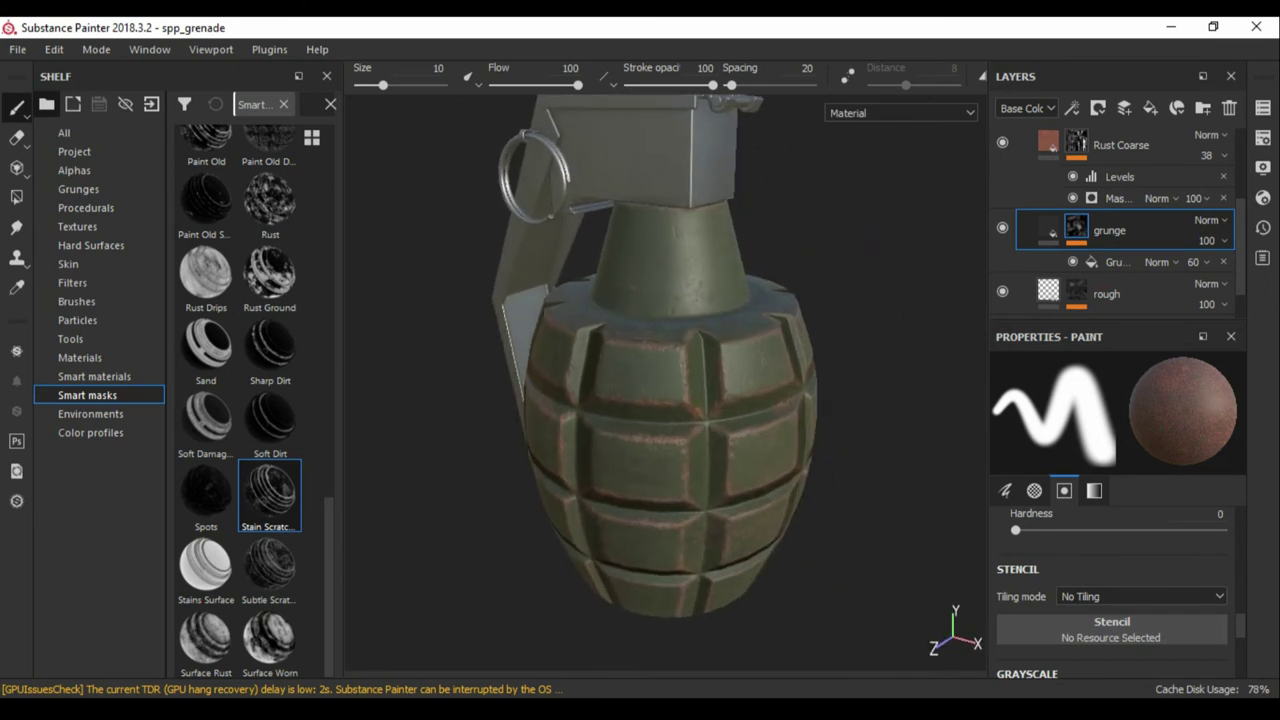
Raise the grenade body's base layer roughness slightly
{"action": "scroll", "coordinate": [1110, 250], "scroll_direction": "down", "scroll_amount": 1}
{"action": "left_click", "coordinate": [1100, 293]}
{"action": "scroll", "coordinate": [1110, 560], "scroll_direction": "down", "scroll_amount": 1}
{"action": "left_click", "coordinate": [1053, 565]}
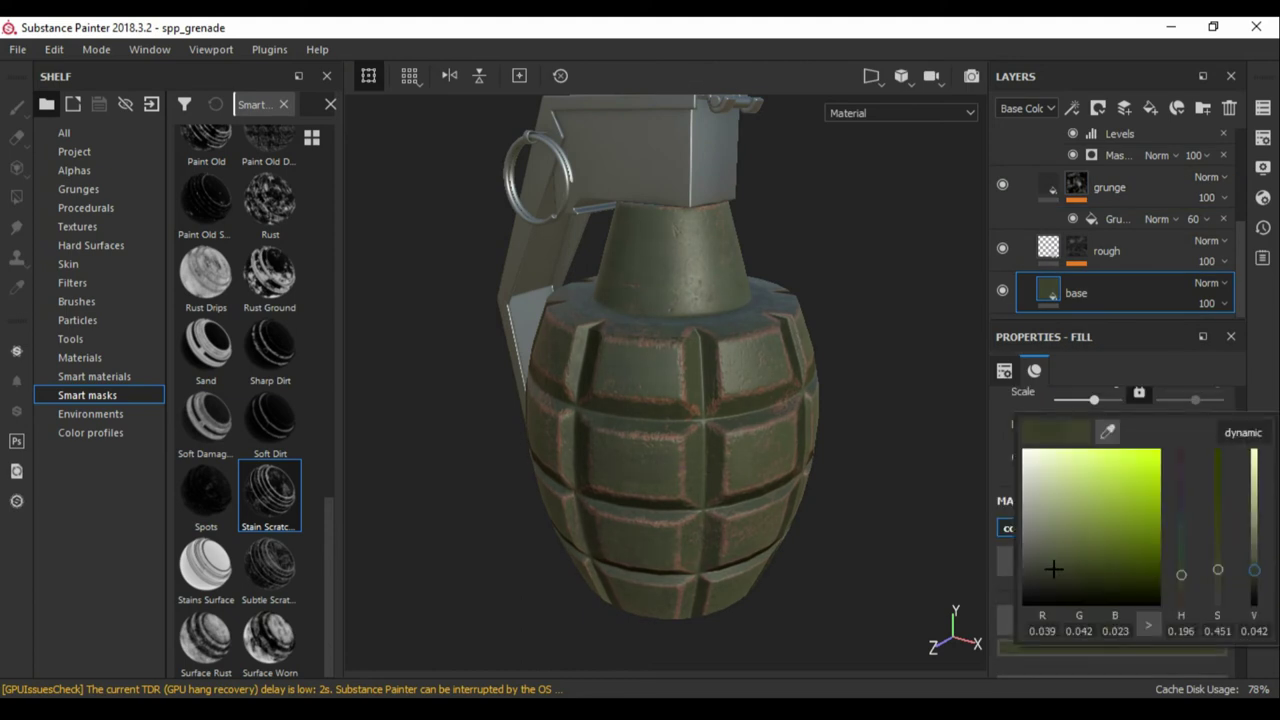
{"action": "left_click_drag", "start_coordinate": [640, 315], "coordinate": [638, 232], "text": "alt"}
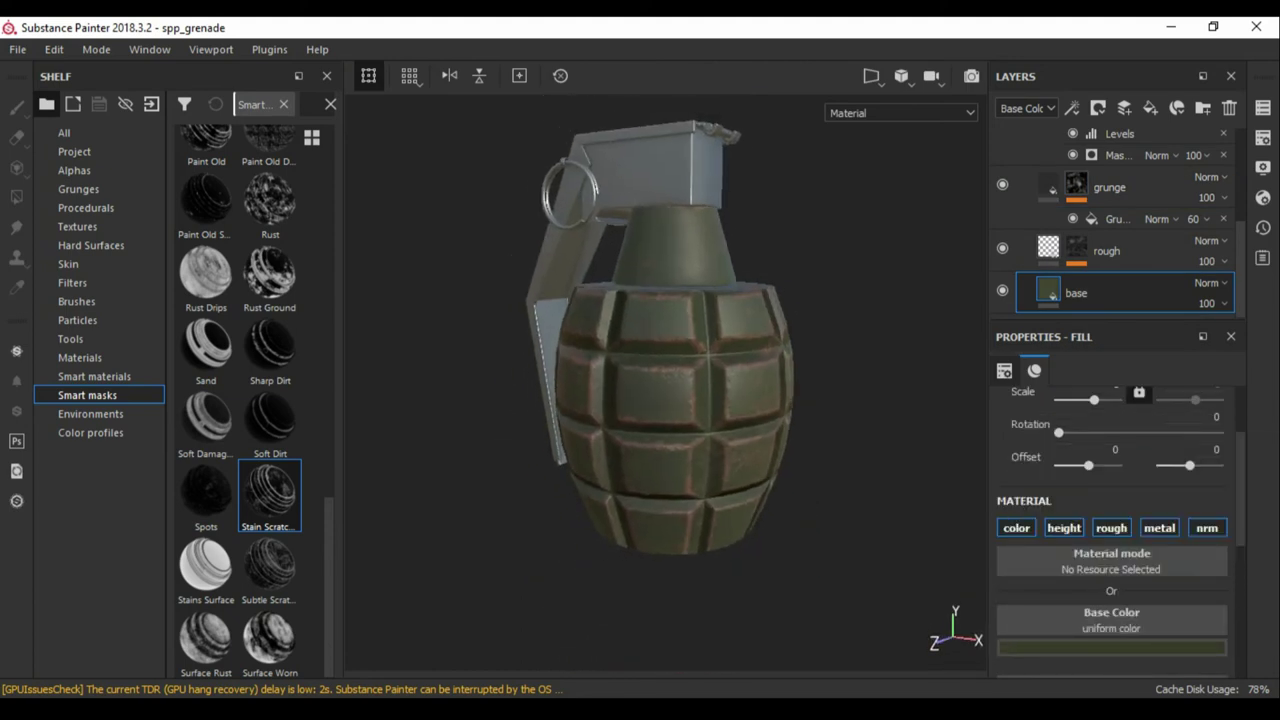
{"action": "left_click_drag", "start_coordinate": [683, 388], "coordinate": [683, 430], "text": "alt"}
{"action": "scroll", "coordinate": [1110, 500], "scroll_direction": "down", "scroll_amount": 2}
{"action": "scroll", "coordinate": [1110, 500], "scroll_direction": "down", "scroll_amount": 1}
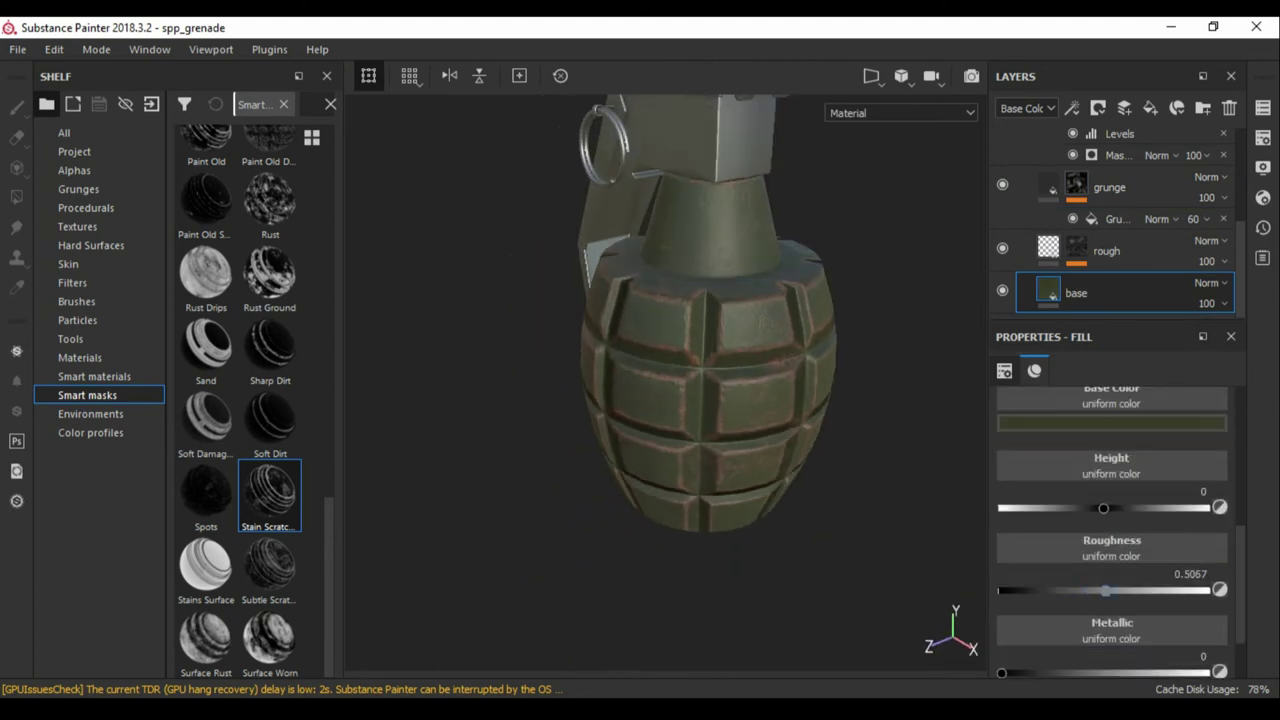
{"action": "left_click_drag", "start_coordinate": [680, 380], "coordinate": [720, 300], "text": "alt"}
{"action": "scroll", "coordinate": [1110, 520], "scroll_direction": "down", "scroll_amount": 1}
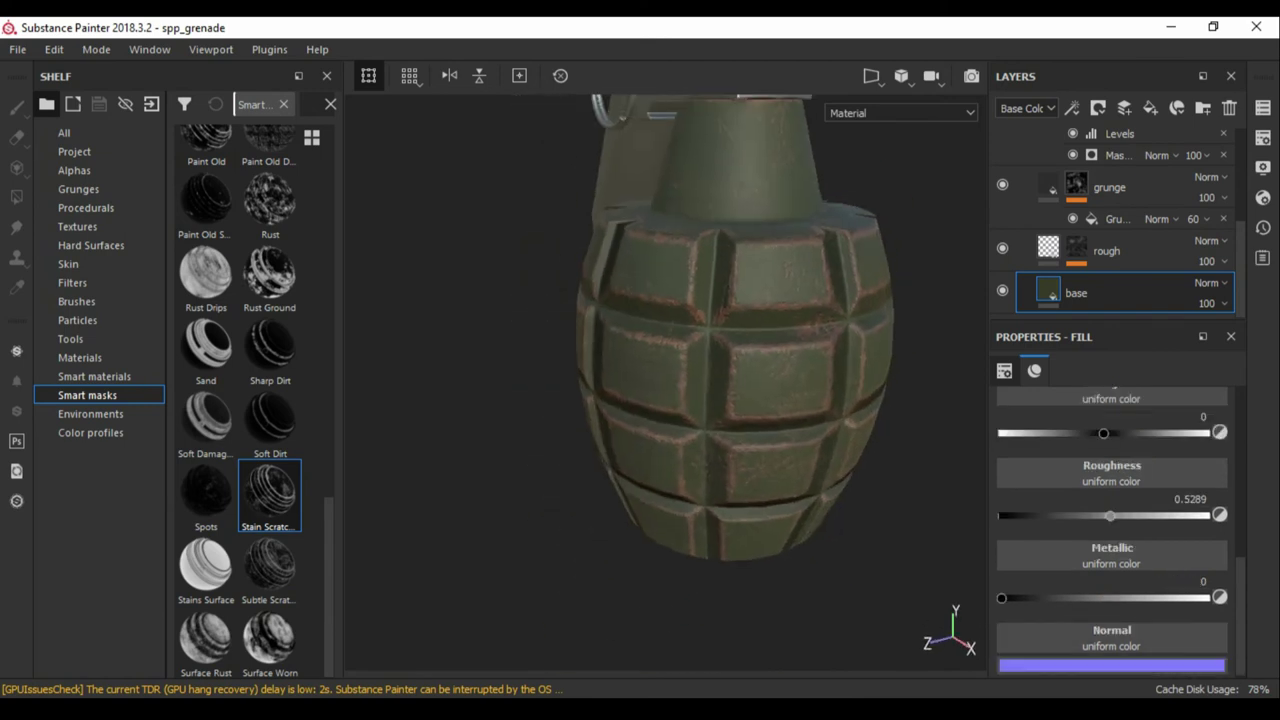
{"action": "left_click_drag", "start_coordinate": [700, 350], "coordinate": [720, 340], "text": "alt"}
Raise the rough layer's Grunge effect opacity from 60 to about 82, then save the project
{"action": "left_click", "coordinate": [1076, 250], "text": "alt"}
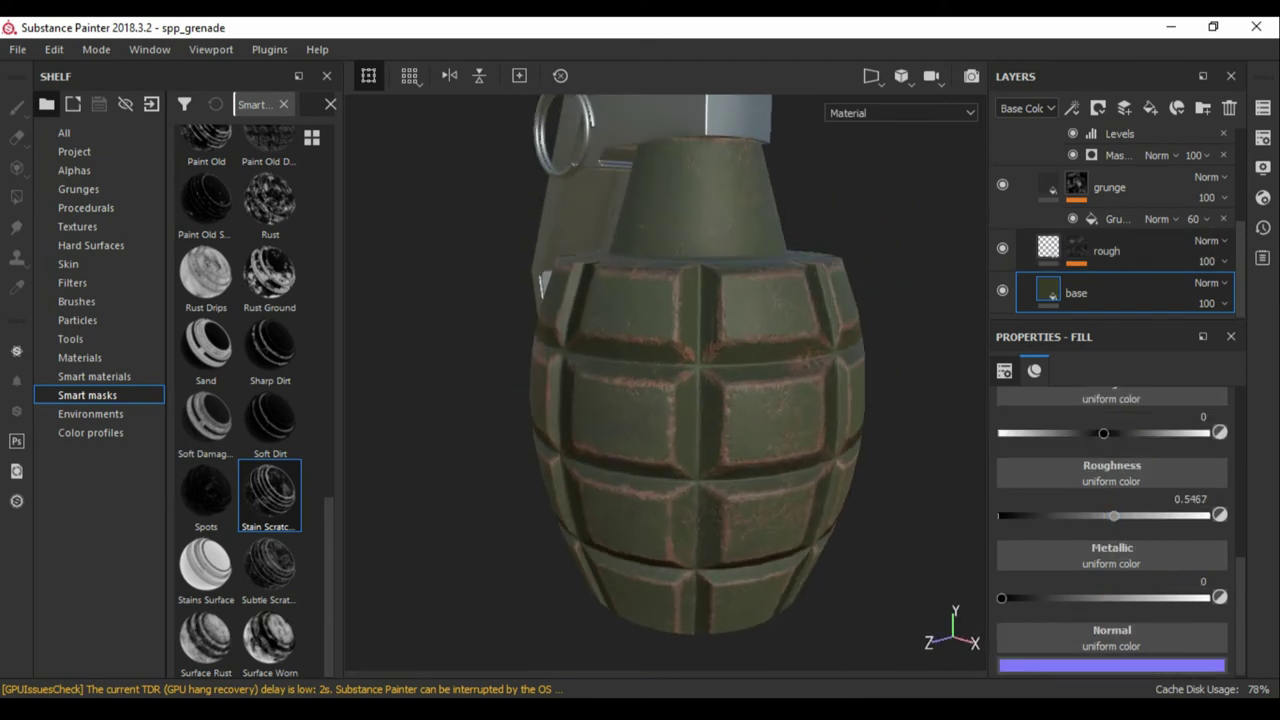
{"action": "left_click", "coordinate": [1112, 282]}
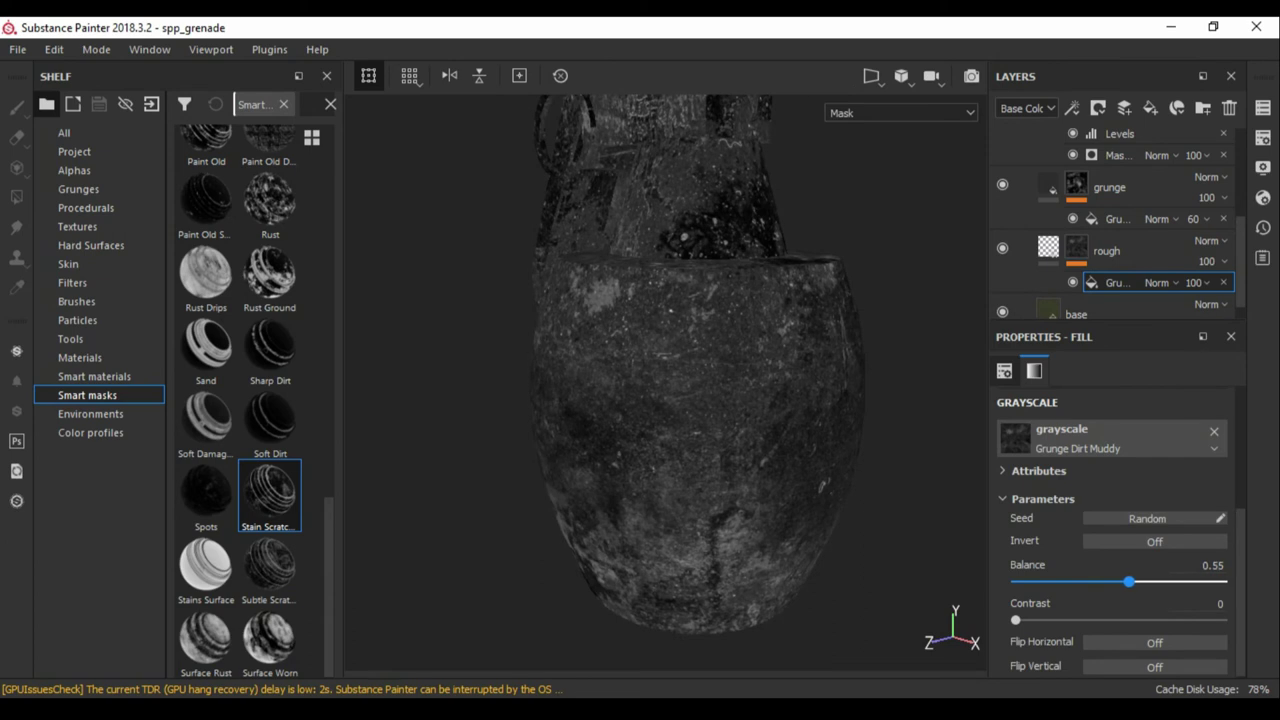
{"action": "left_click", "coordinate": [1107, 251]}
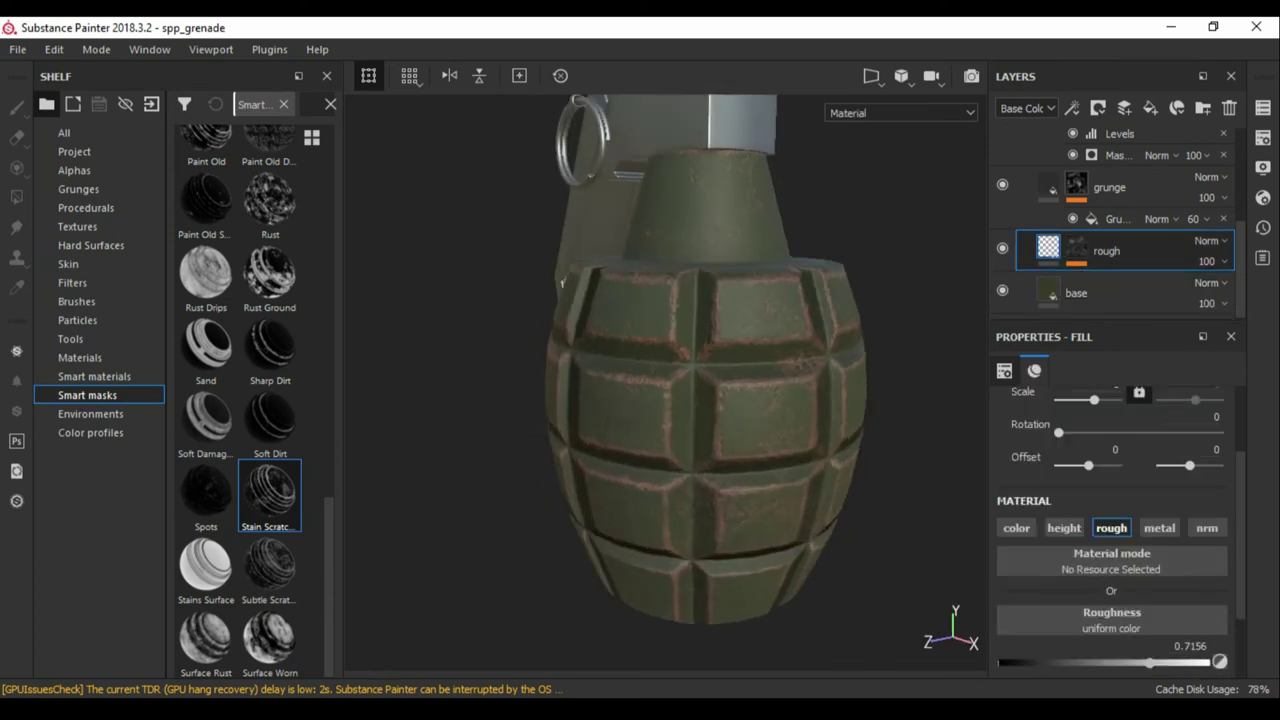
{"action": "left_click", "coordinate": [1195, 218]}
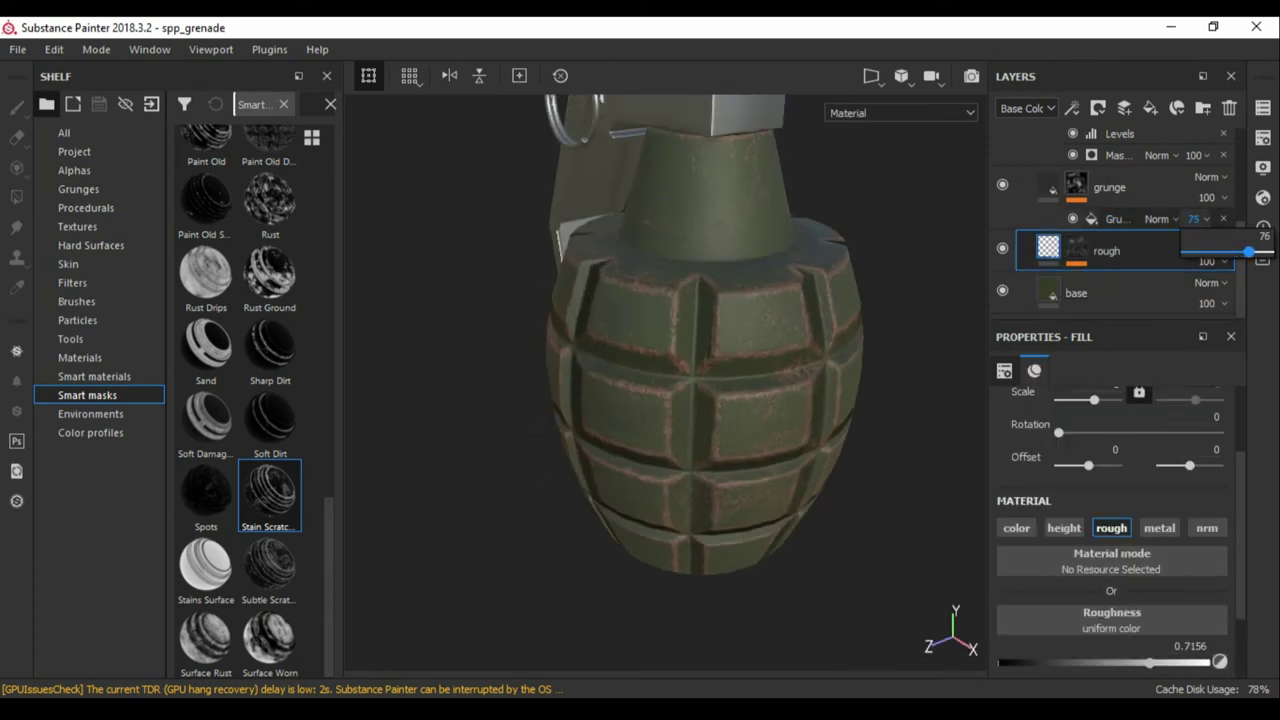
{"action": "mouse_move", "coordinate": [660, 380]}
{"action": "left_mouse_down", "text": "alt"}
{"action": "mouse_move", "coordinate": [755, 392]}
{"action": "mouse_move", "coordinate": [645, 378]}
{"action": "left_mouse_up", "text": "alt"}
{"action": "scroll", "coordinate": [1110, 220], "scroll_direction": "up", "scroll_amount": 1}
{"action": "left_click", "coordinate": [1193, 293]}
{"action": "left_click", "coordinate": [1115, 293]}
{"action": "key", "text": "ctrl+s"}
Add a black-masked fill layer in the metal folder with only the rough channel enabled
{"action": "left_click", "coordinate": [1076, 192]}
{"action": "right_click", "coordinate": [1036, 194]}
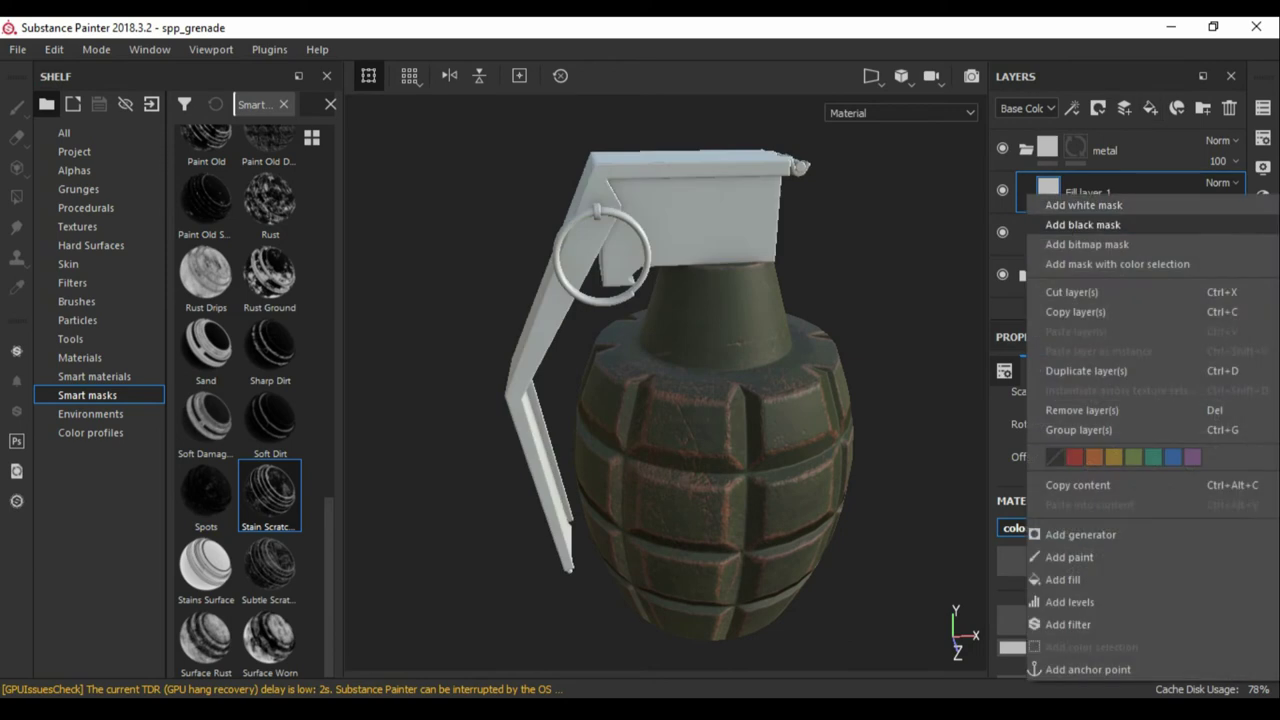
{"action": "left_click", "coordinate": [1110, 222]}
{"action": "left_click", "coordinate": [1048, 188]}
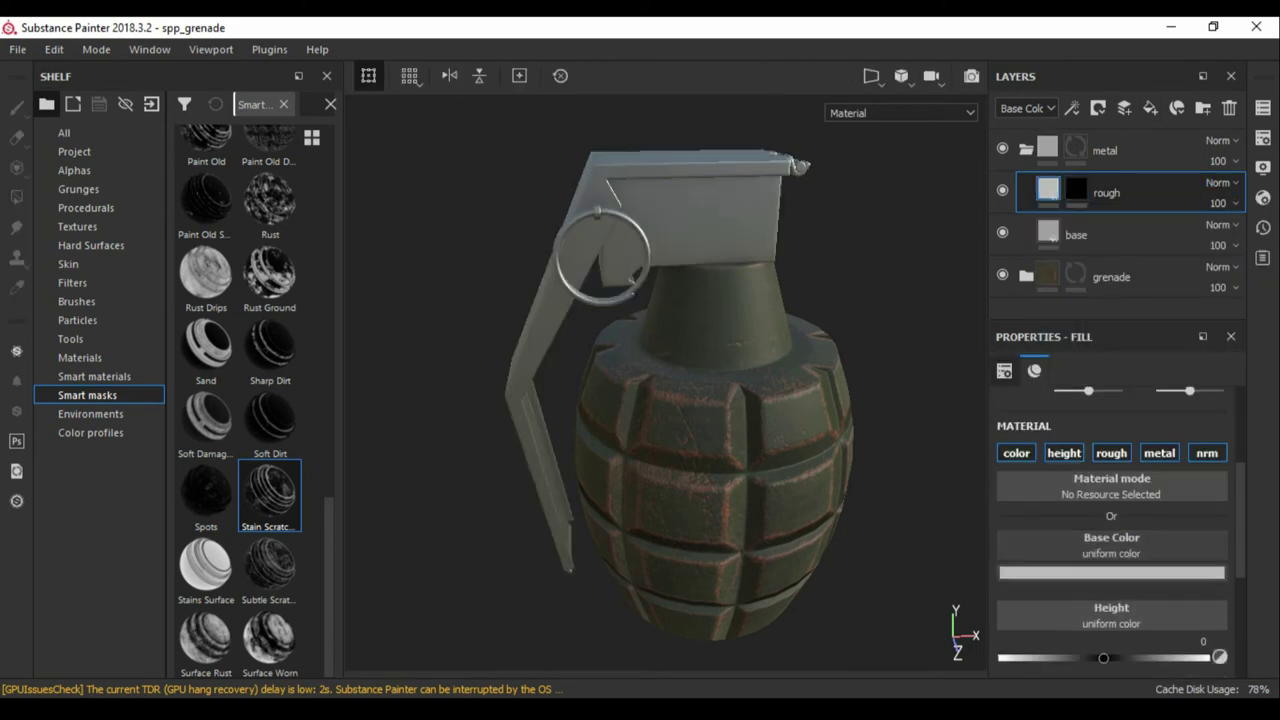
{"action": "left_click", "coordinate": [1016, 453]}
{"action": "left_click", "coordinate": [1064, 453]}
{"action": "left_click", "coordinate": [1159, 453]}
{"action": "left_click", "coordinate": [1207, 453]}
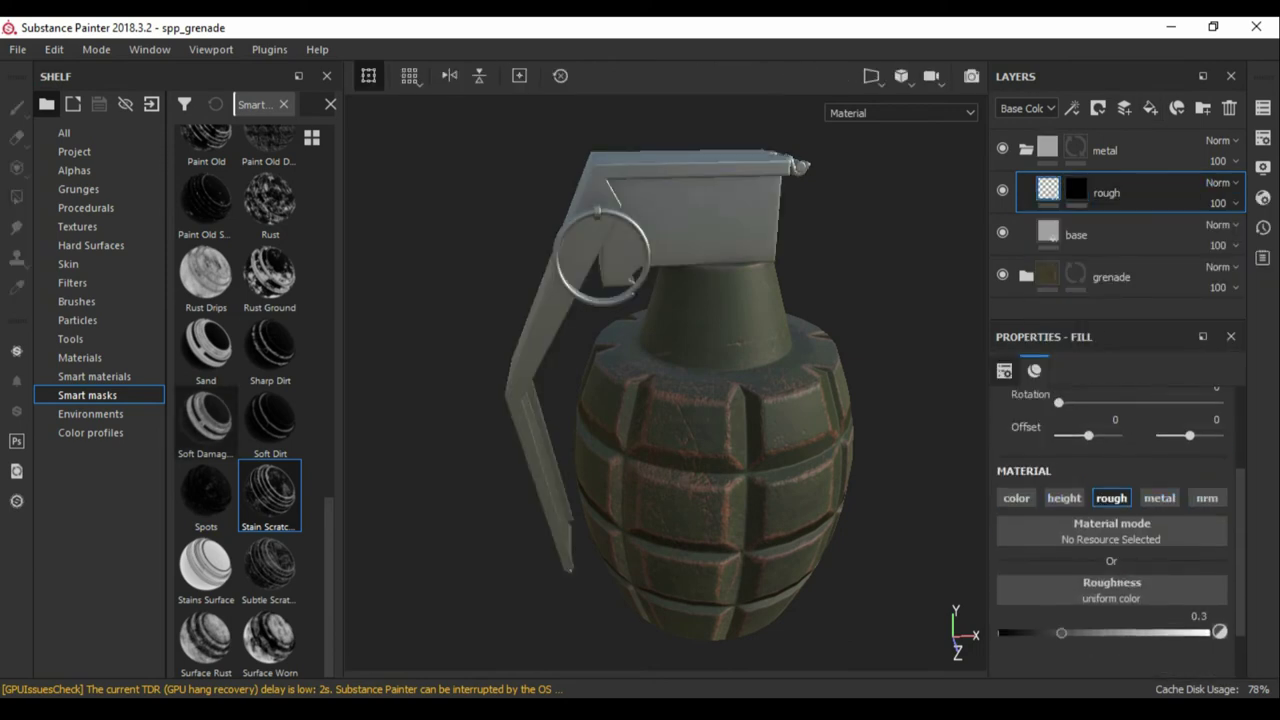
Add a Fill effect to the rough layer's mask using Grunge Concrete Old
{"action": "left_click", "coordinate": [283, 104]}
{"action": "type", "text": "unge"}
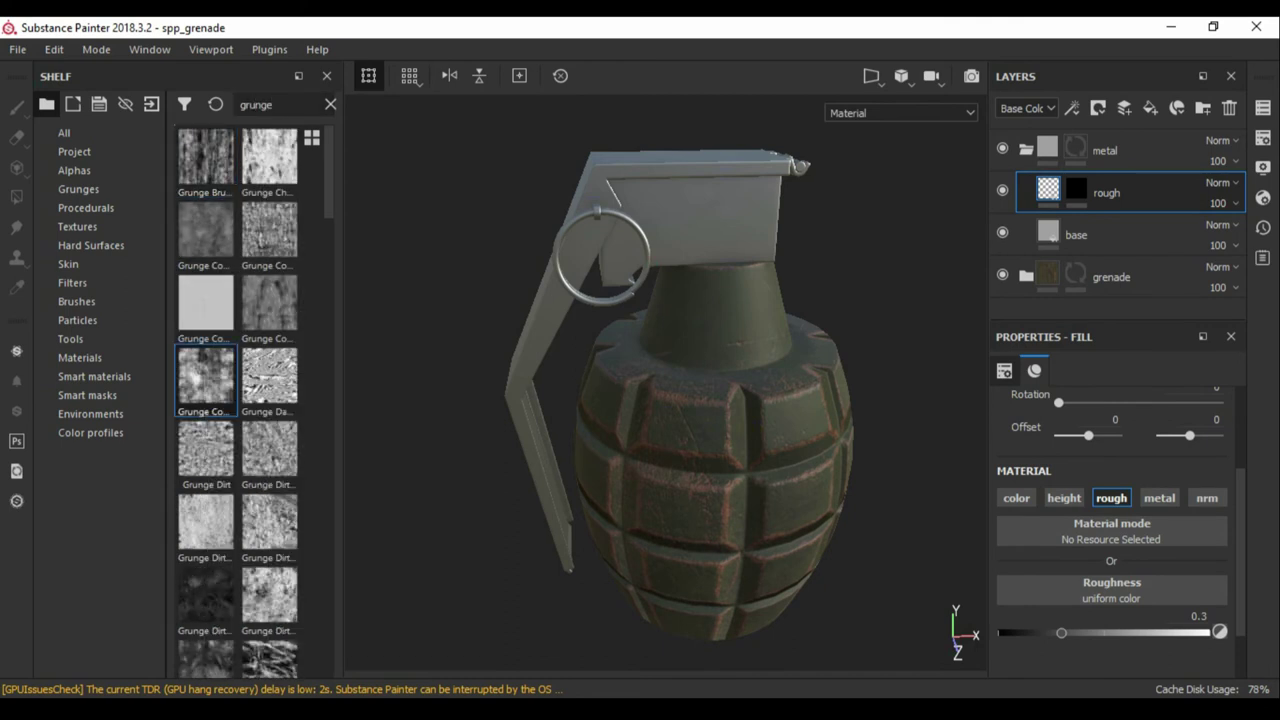
{"action": "right_click", "coordinate": [1076, 188]}
{"action": "left_click", "coordinate": [1100, 177]}
{"action": "left_click_drag", "start_coordinate": [206, 378], "coordinate": [1111, 612]}
{"action": "scroll", "coordinate": [666, 390], "scroll_direction": "up", "scroll_amount": 5}
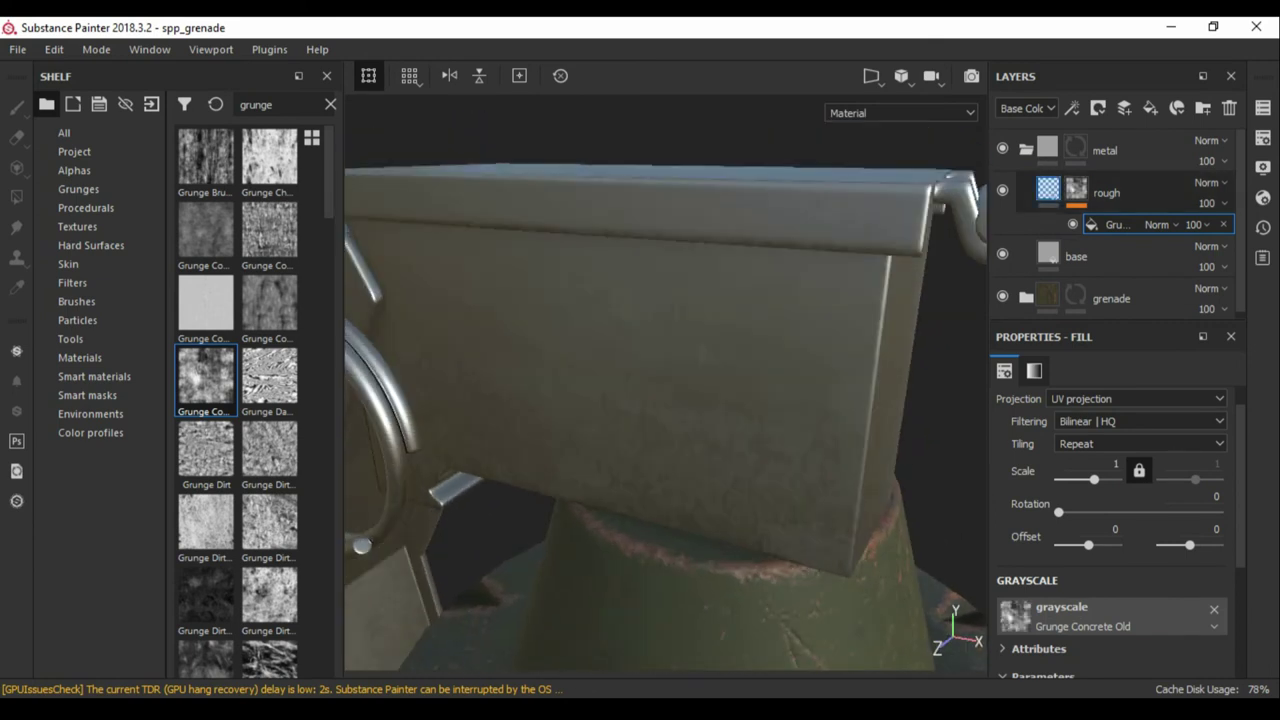
Set the rough layer's roughness to about 0.7156 and check the lever
{"action": "left_click", "coordinate": [1047, 190]}
{"action": "left_click_drag", "start_coordinate": [1214, 577], "coordinate": [1147, 577]}
{"action": "scroll", "coordinate": [666, 390], "scroll_direction": "down", "scroll_amount": 5}
{"action": "left_click_drag", "start_coordinate": [666, 390], "coordinate": [520, 410], "text": "alt"}
{"action": "scroll", "coordinate": [650, 200], "scroll_direction": "up", "scroll_amount": 3}
{"action": "scroll", "coordinate": [650, 200], "scroll_direction": "up", "scroll_amount": 3}
{"action": "left_click", "coordinate": [1076, 234]}
{"action": "left_click", "coordinate": [1111, 487]}
{"action": "mouse_move", "coordinate": [600, 400]}
{"action": "left_mouse_down", "text": "alt"}
{"action": "mouse_move", "coordinate": [740, 400]}
{"action": "mouse_move", "coordinate": [620, 410]}
{"action": "left_mouse_up", "text": "alt"}
{"action": "left_click", "coordinate": [1106, 192]}
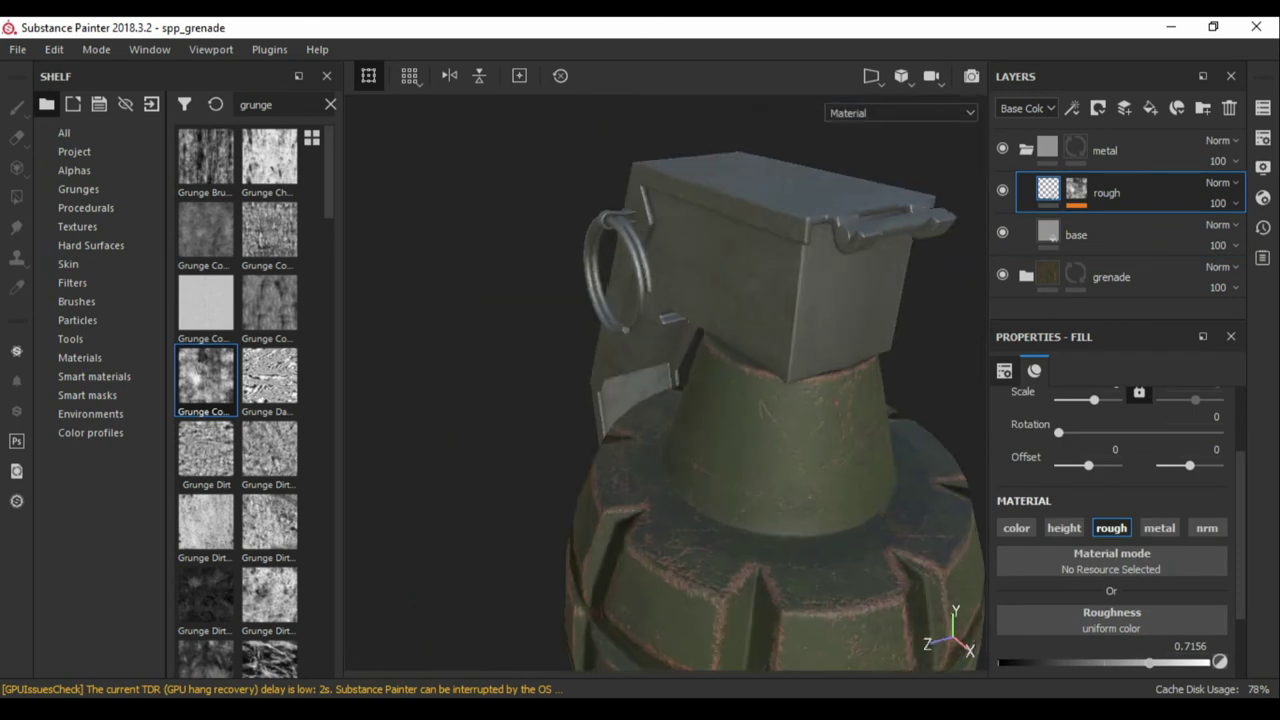
Add a new grunge fill layer above rough and give its mask a Fill effect
{"action": "left_click", "coordinate": [1150, 108]}
{"action": "type", "text": "grunge"}
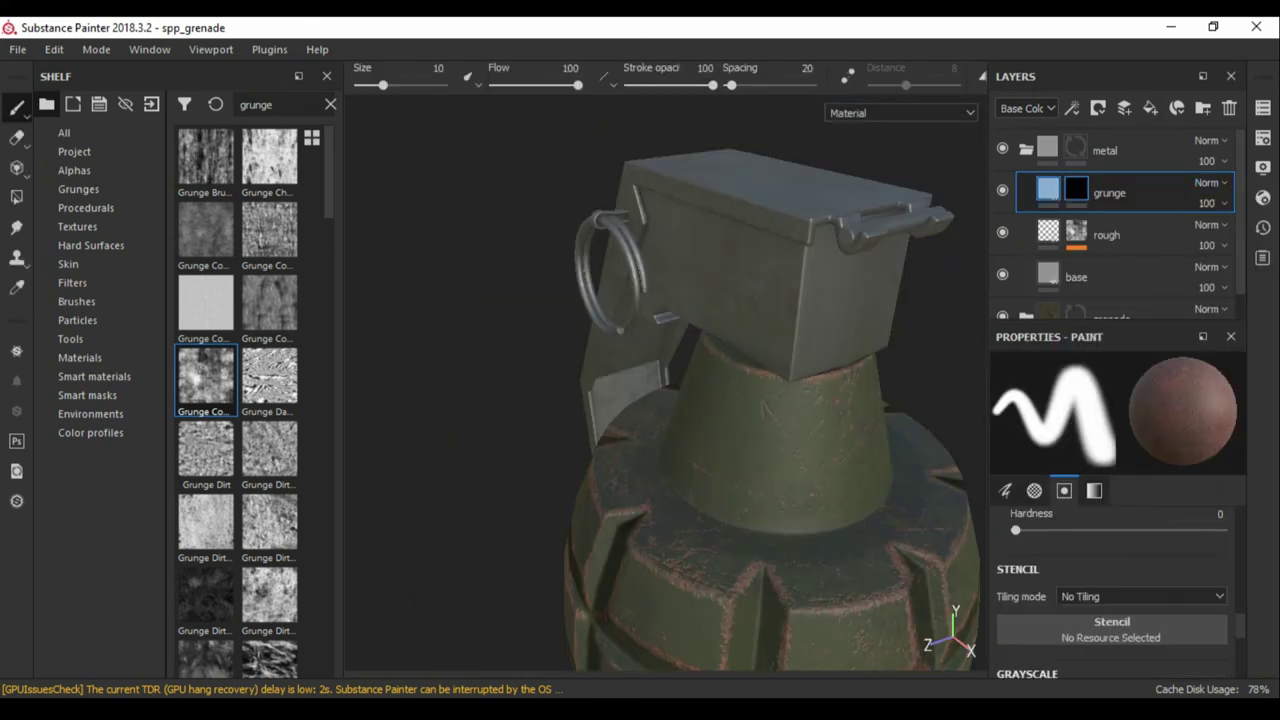
{"action": "left_click", "coordinate": [1047, 188]}
{"action": "left_click", "coordinate": [1024, 492]}
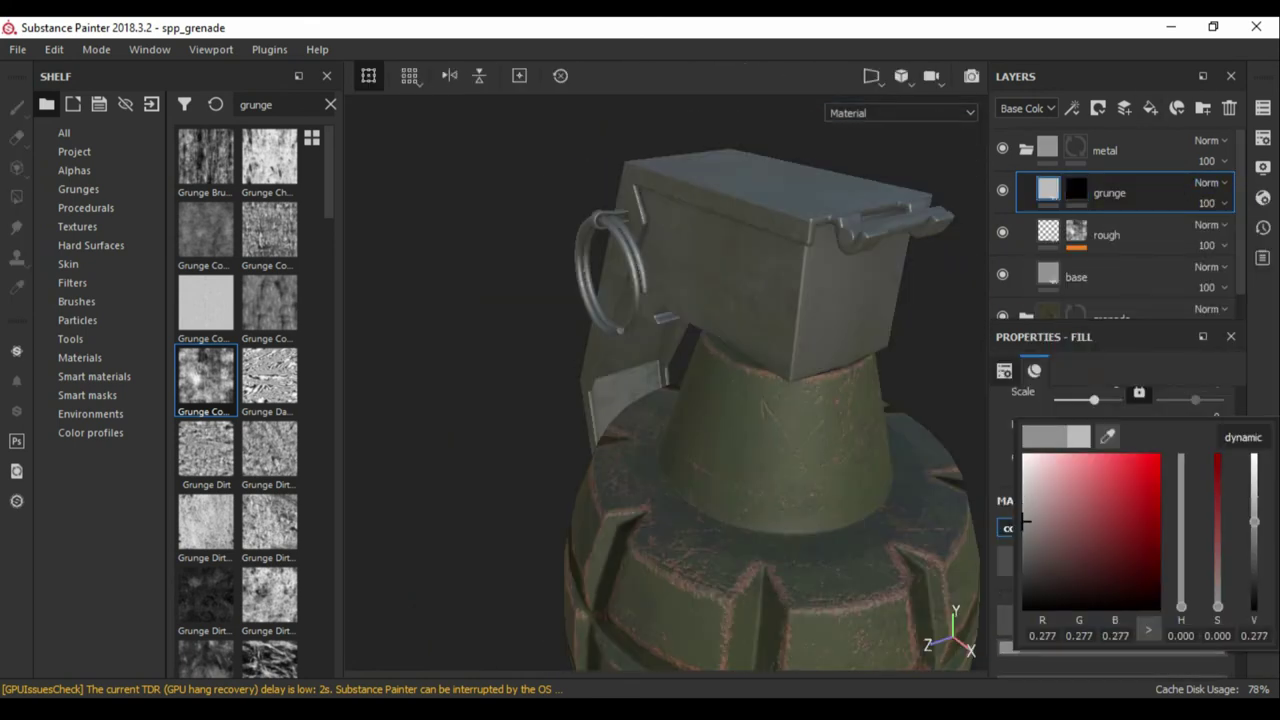
{"action": "left_click", "coordinate": [1076, 190]}
{"action": "left_click", "coordinate": [1071, 108]}
{"action": "left_click", "coordinate": [1100, 152]}
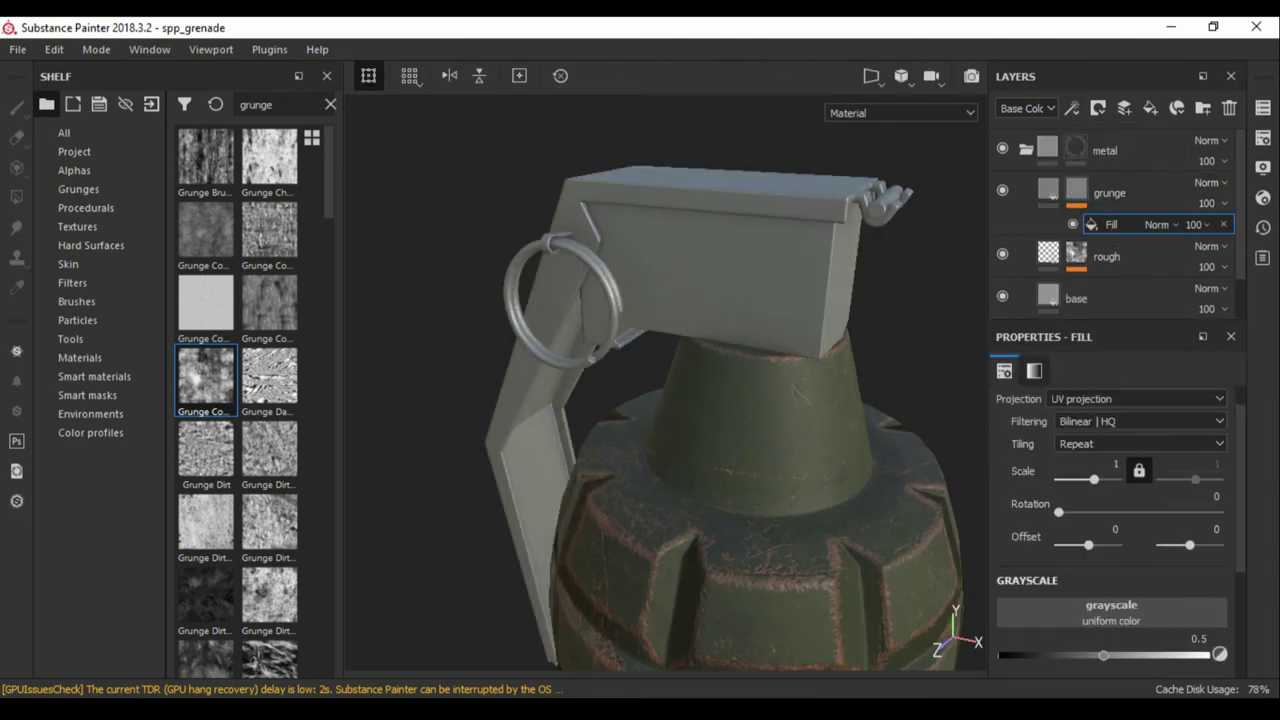
Try Grunge Dirt Muddy as the grunge mask pattern and browse other textures
{"action": "left_click_drag", "start_coordinate": [700, 400], "coordinate": [620, 410], "text": "alt"}
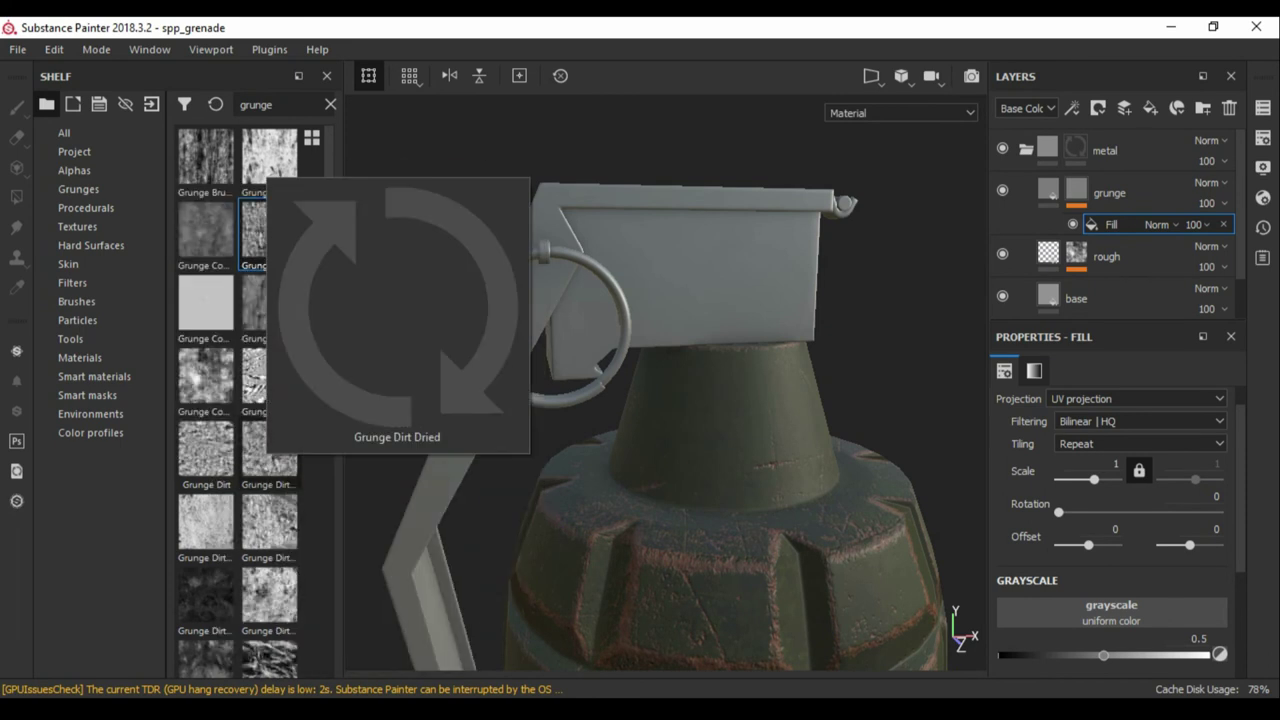
{"action": "scroll", "coordinate": [237, 400], "scroll_direction": "down", "scroll_amount": 4}
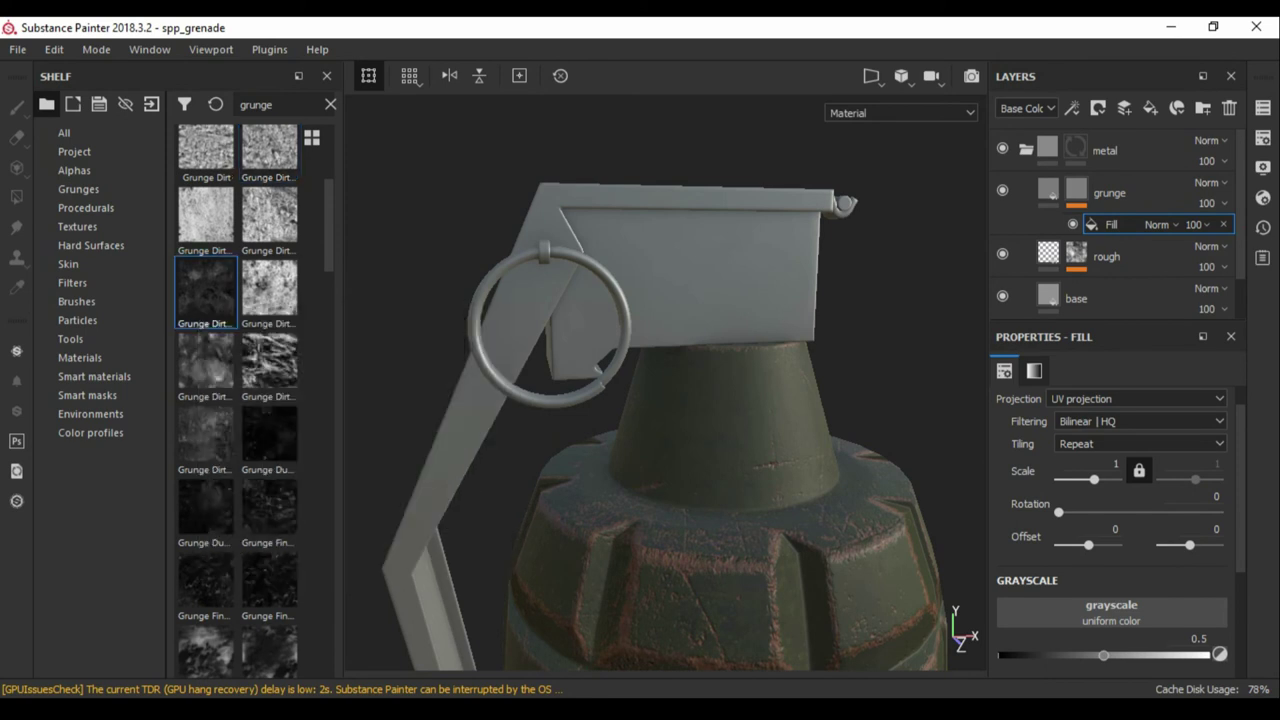
{"action": "left_click_drag", "start_coordinate": [205, 290], "coordinate": [1111, 612]}
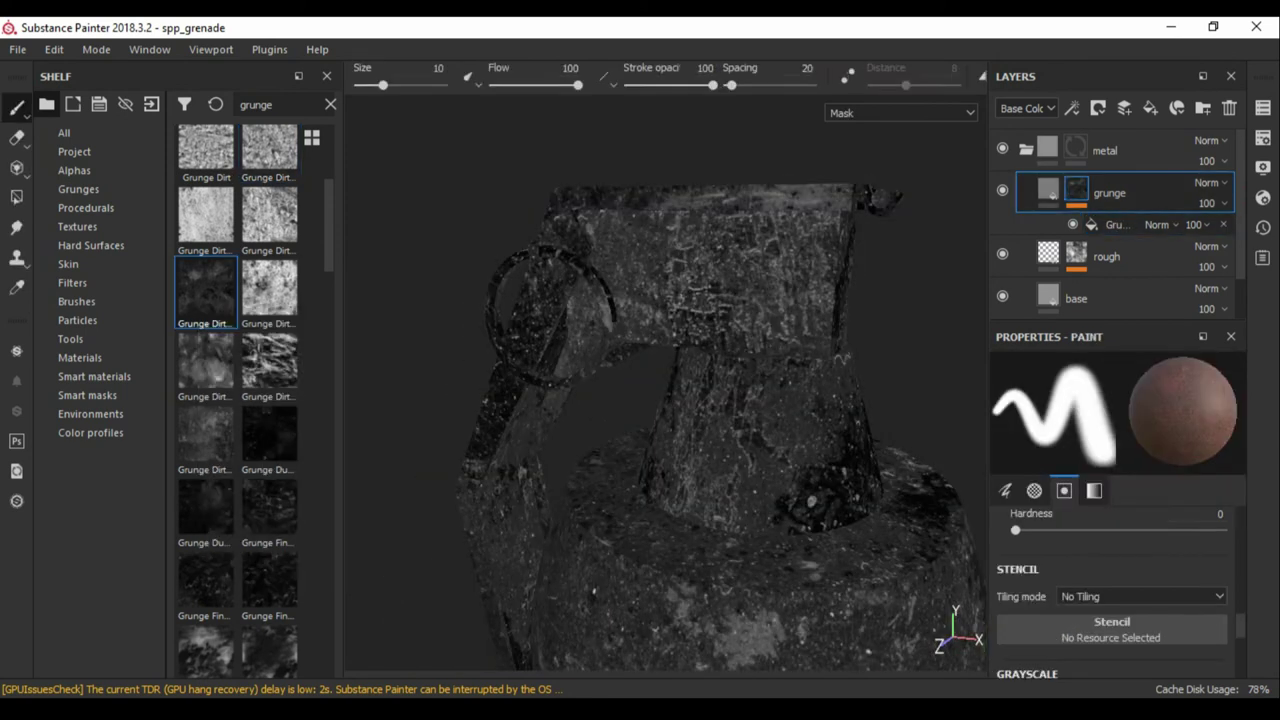
{"action": "scroll", "coordinate": [1110, 550], "scroll_direction": "down", "scroll_amount": 2}
{"action": "left_click", "coordinate": [1110, 193]}
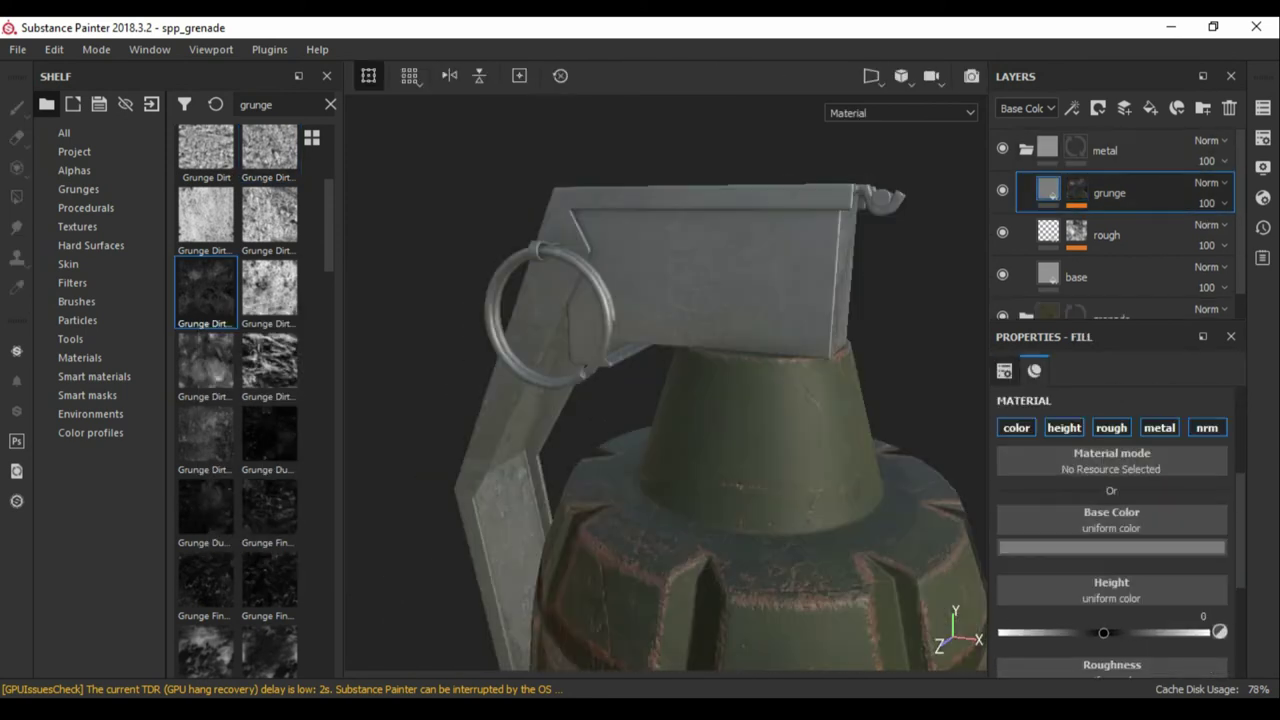
{"action": "scroll", "coordinate": [1110, 530], "scroll_direction": "down", "scroll_amount": 3}
{"action": "left_click_drag", "start_coordinate": [660, 400], "coordinate": [700, 400], "text": "alt"}
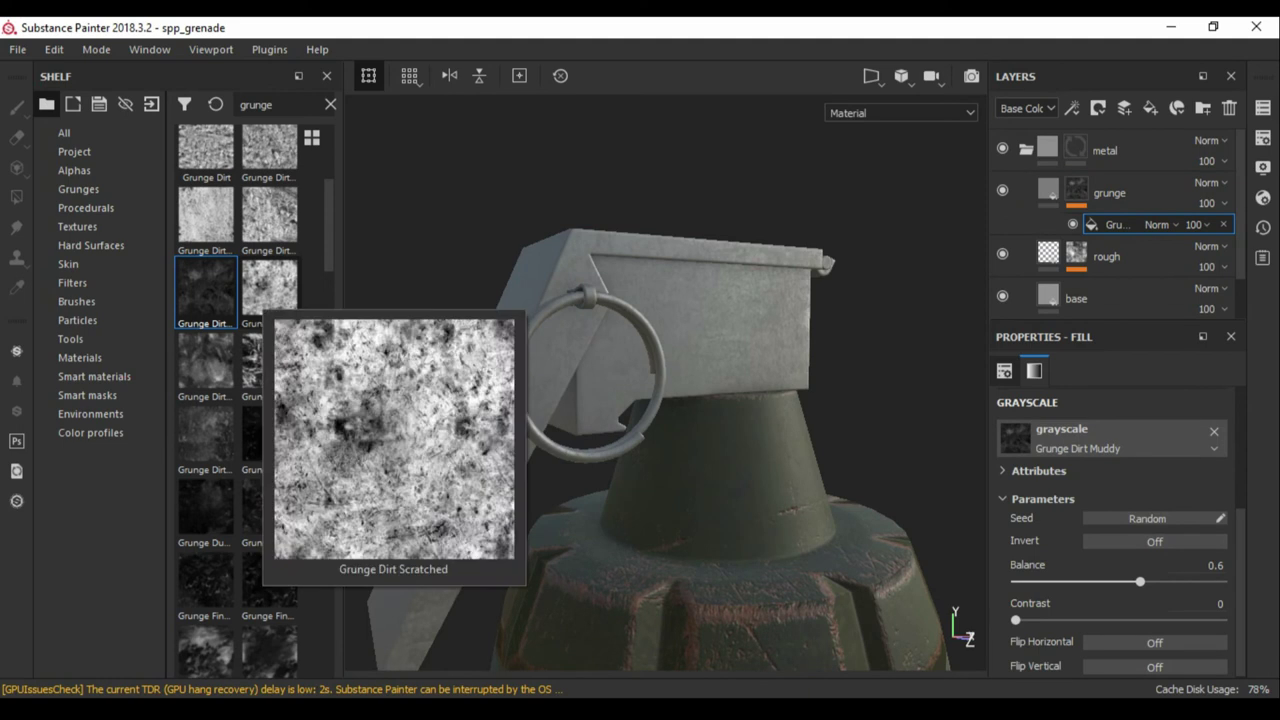
{"action": "scroll", "coordinate": [237, 400], "scroll_direction": "down", "scroll_amount": 5}
{"action": "scroll", "coordinate": [237, 400], "scroll_direction": "down", "scroll_amount": 3}
{"action": "scroll", "coordinate": [237, 400], "scroll_direction": "down", "scroll_amount": 2}
{"action": "scroll", "coordinate": [237, 400], "scroll_direction": "down", "scroll_amount": 2}
{"action": "scroll", "coordinate": [237, 400], "scroll_direction": "down", "scroll_amount": 2}
{"action": "scroll", "coordinate": [237, 400], "scroll_direction": "down", "scroll_amount": 2}
Switch the mask texture to Grunge Paint Scratched with balance around 0.28
{"action": "left_click", "coordinate": [206, 520]}
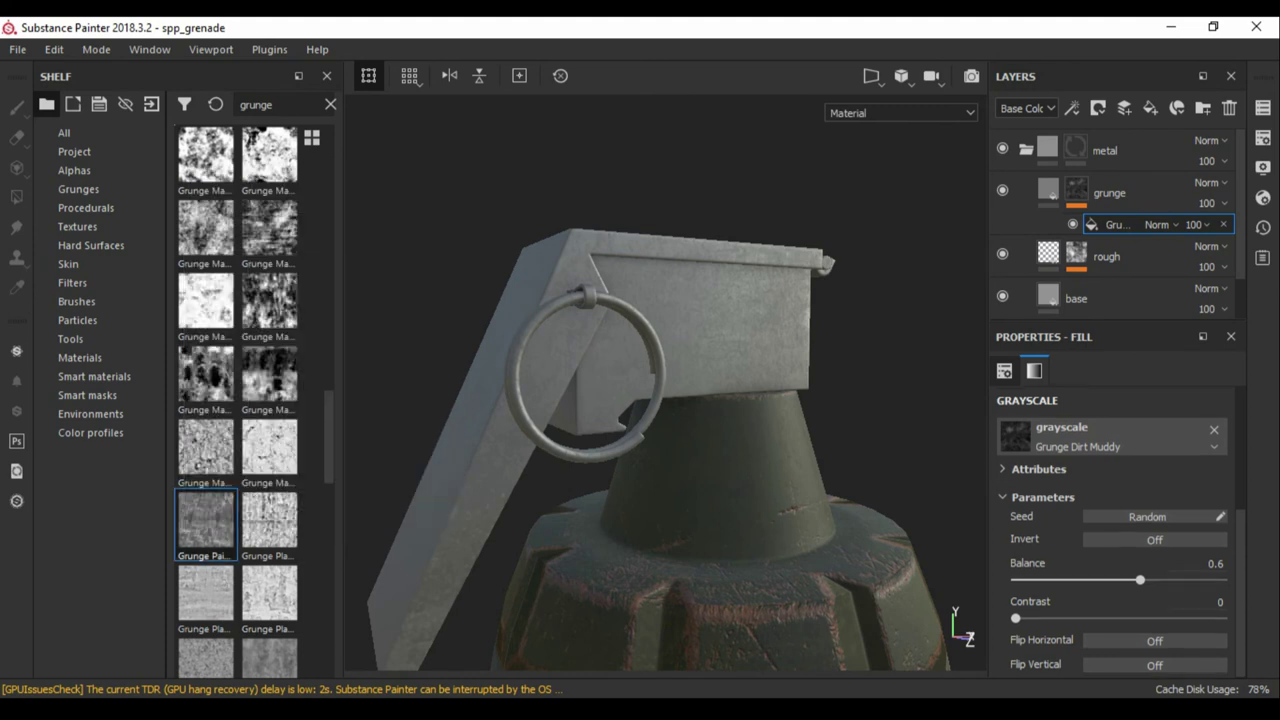
{"action": "scroll", "coordinate": [666, 400], "scroll_direction": "up", "scroll_amount": 3}
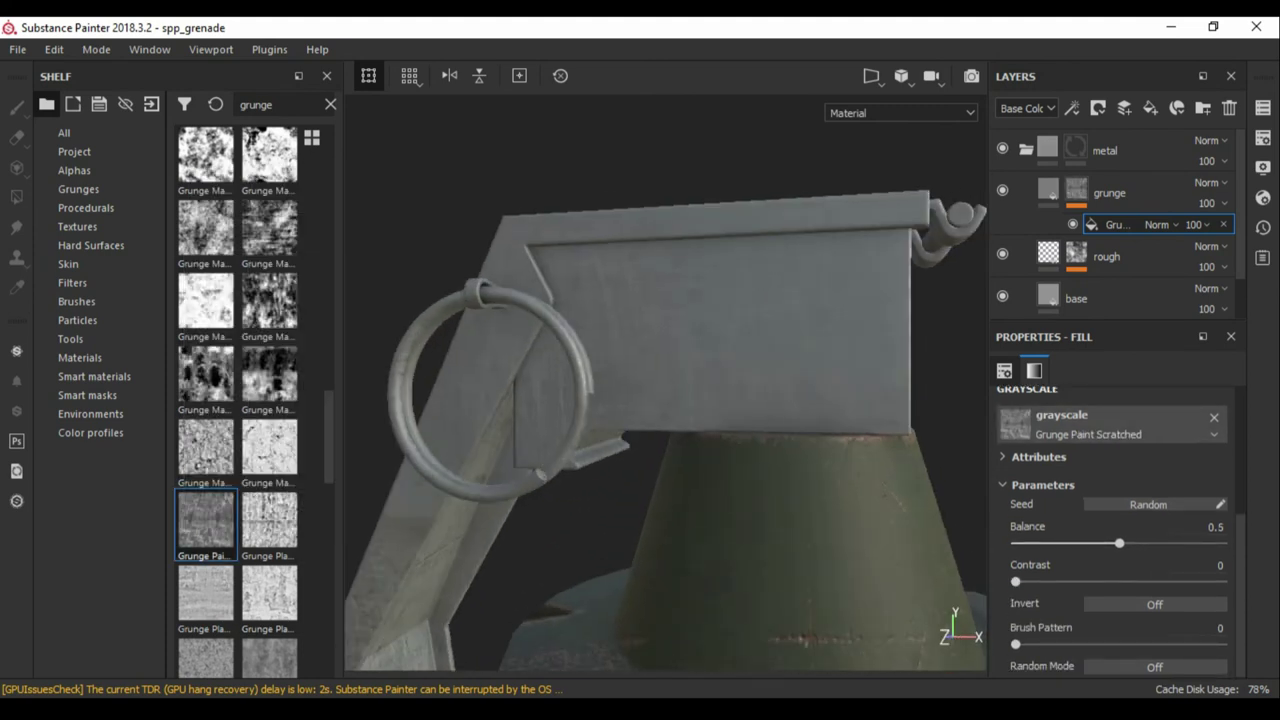
{"action": "left_click_drag", "start_coordinate": [1119, 543], "coordinate": [1073, 543]}
{"action": "left_click", "coordinate": [206, 375]}
{"action": "scroll", "coordinate": [666, 400], "scroll_direction": "down", "scroll_amount": 3}
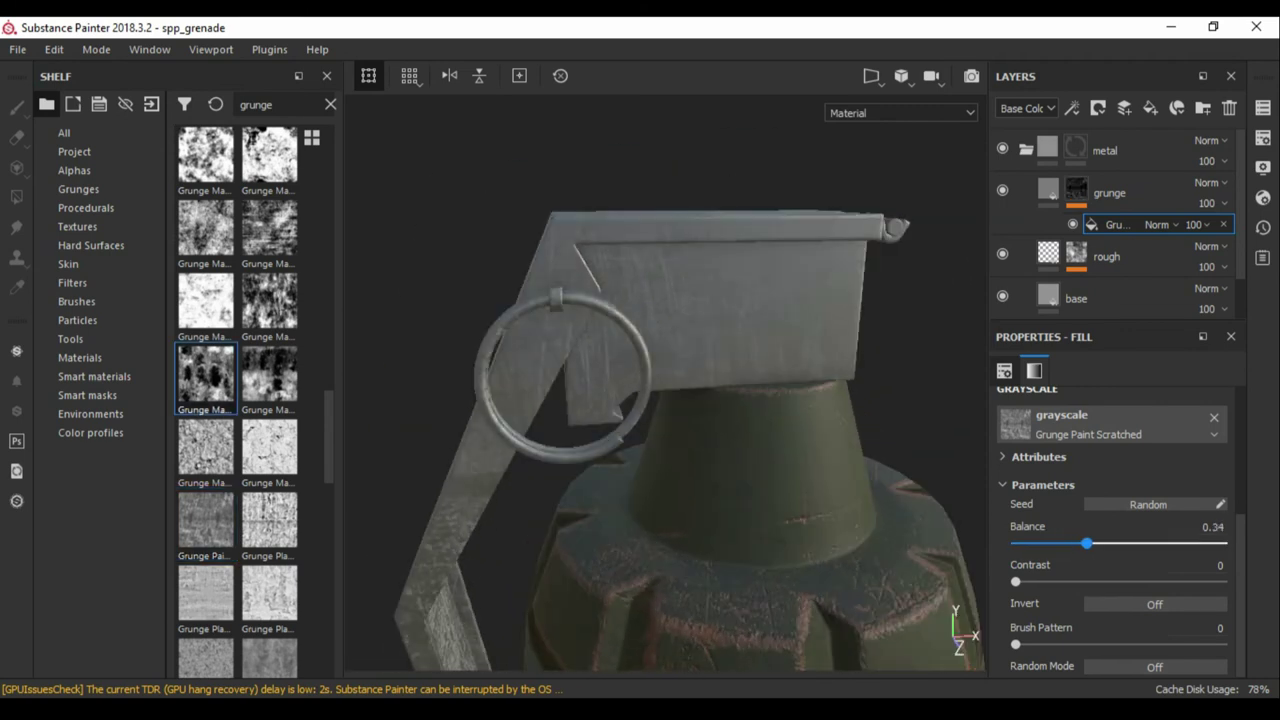
{"action": "left_click_drag", "start_coordinate": [666, 400], "coordinate": [600, 360], "text": "alt"}
Darken the grunge layer's base colour and set its roughness to about 0.7
{"action": "left_click", "coordinate": [1110, 193]}
{"action": "left_click", "coordinate": [1111, 460]}
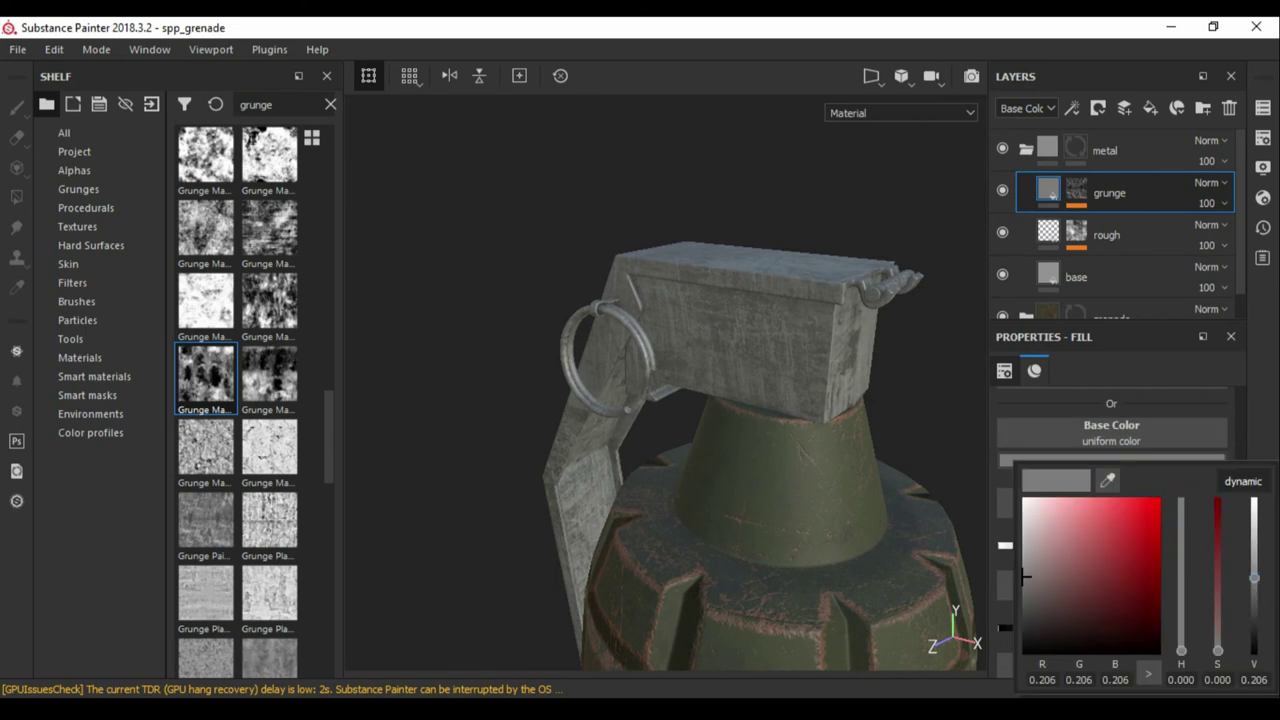
{"action": "mouse_move", "coordinate": [700, 400]}
{"action": "left_mouse_down", "text": "alt"}
{"action": "mouse_move", "coordinate": [600, 400]}
{"action": "mouse_move", "coordinate": [600, 440]}
{"action": "left_mouse_up", "text": "alt"}
{"action": "scroll", "coordinate": [1110, 500], "scroll_direction": "down", "scroll_amount": 2}
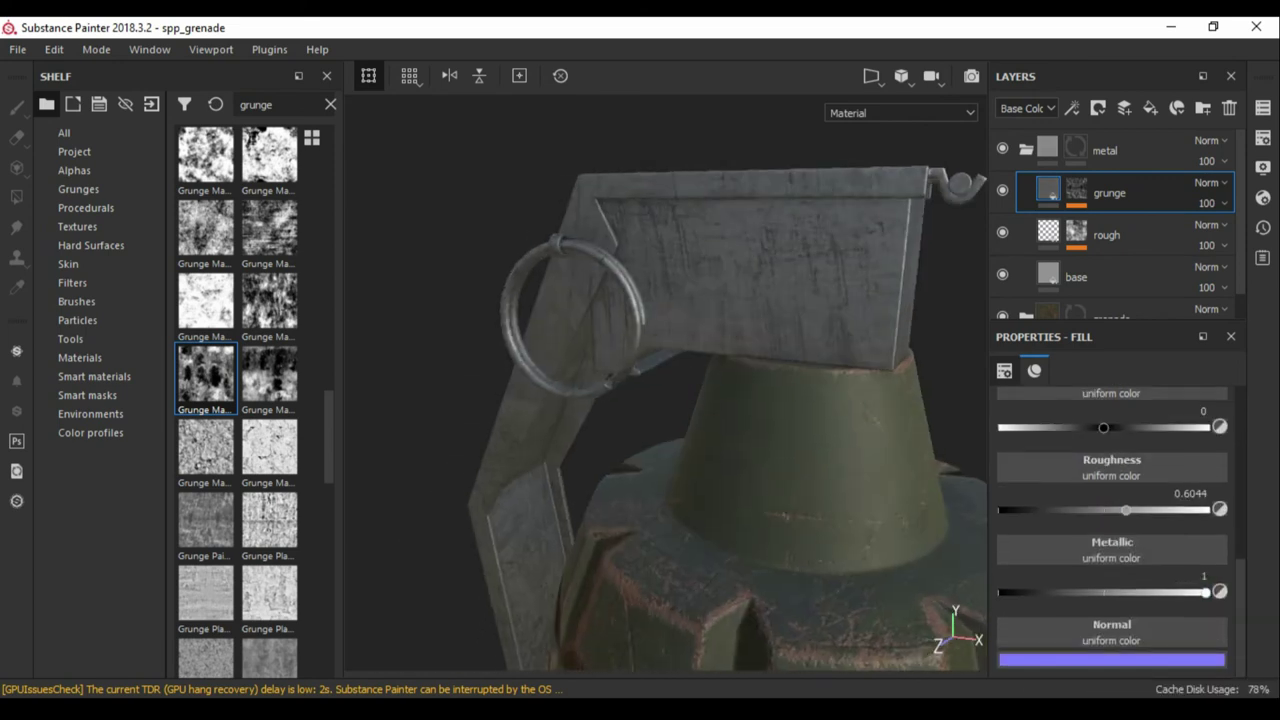
{"action": "left_click_drag", "start_coordinate": [666, 400], "coordinate": [620, 420], "text": "alt"}
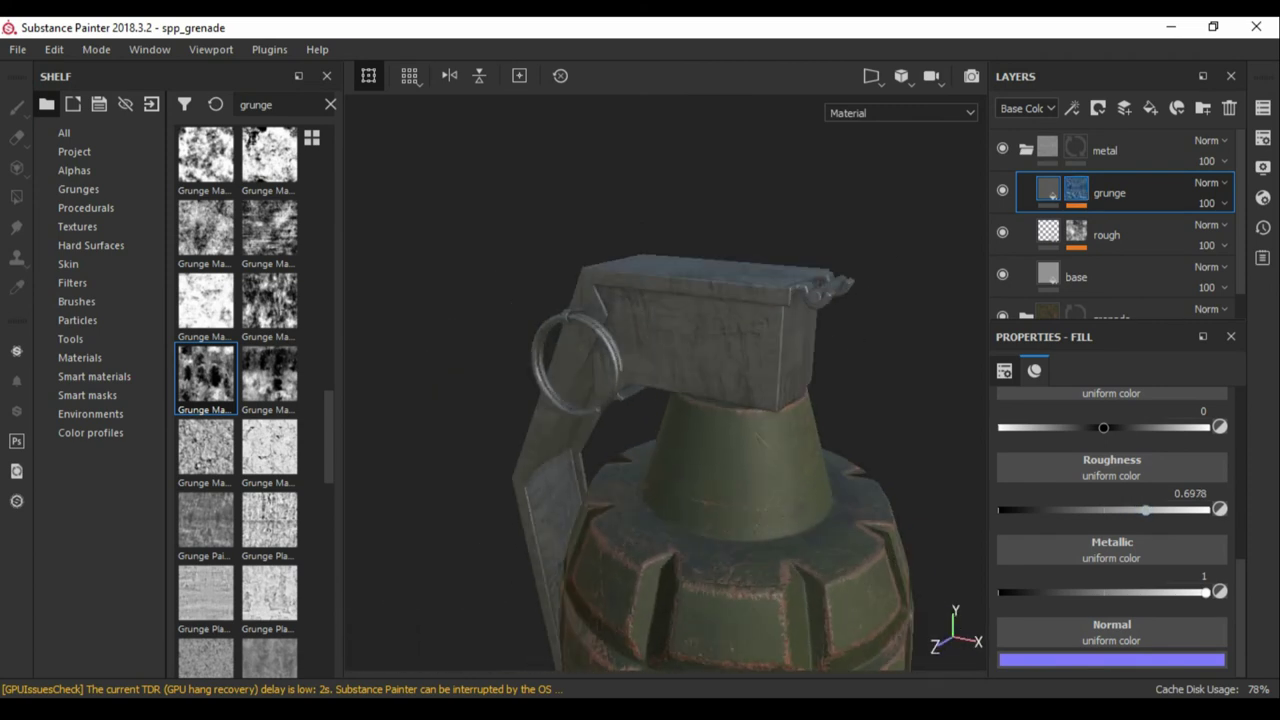
Raise the grunge mask's Fill balance to 0.56
{"action": "left_click", "coordinate": [1076, 190]}
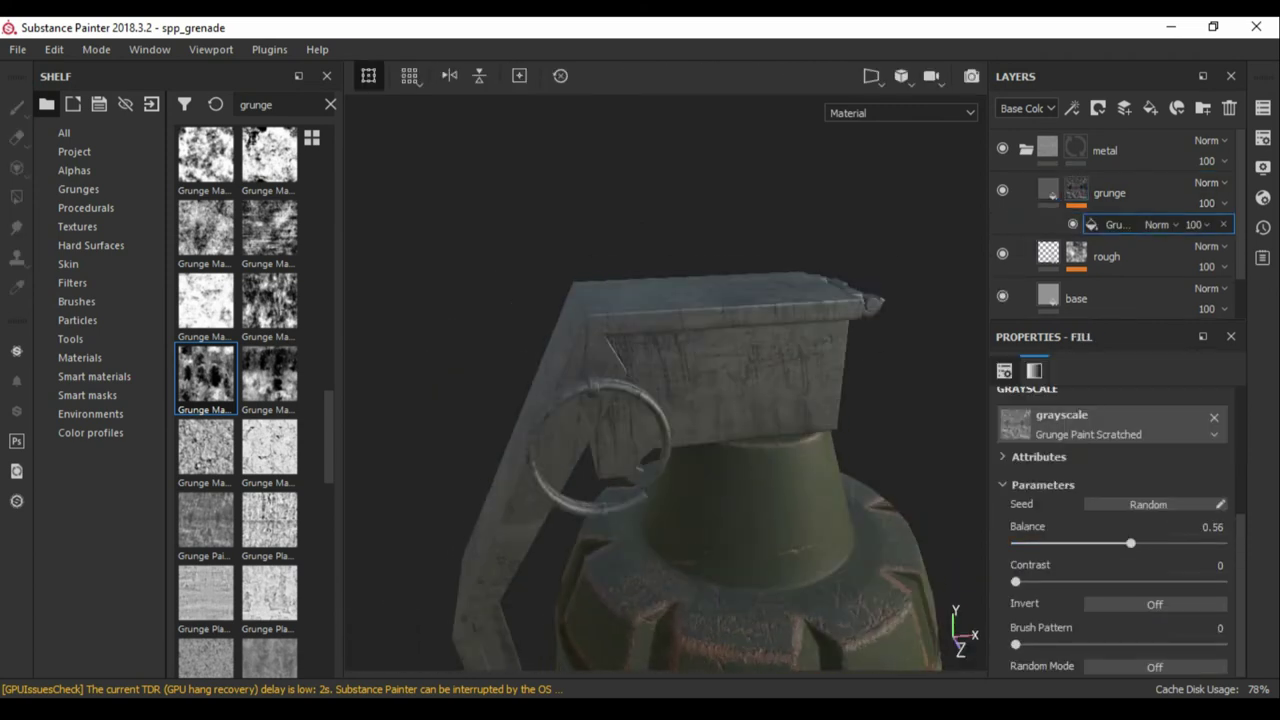
{"action": "left_click_drag", "start_coordinate": [660, 400], "coordinate": [620, 420], "text": "alt"}
{"action": "scroll", "coordinate": [665, 400], "scroll_direction": "up", "scroll_amount": 3}
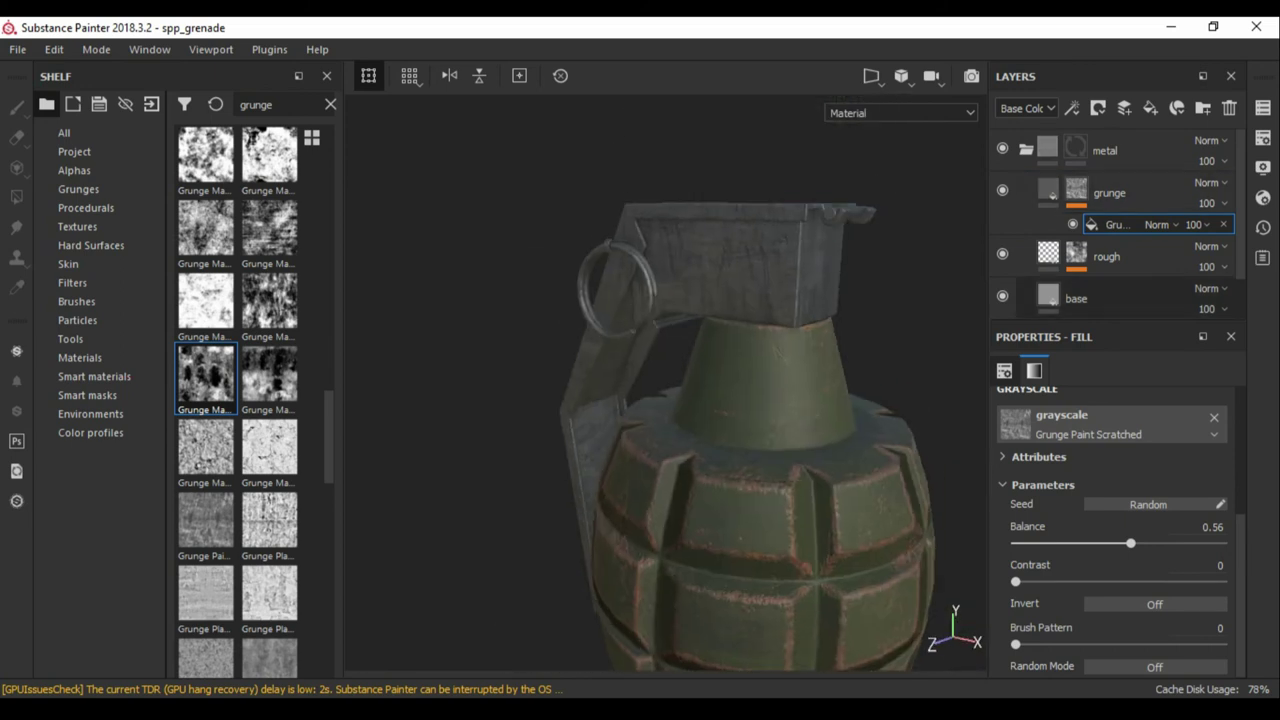
Add a black mask to the scratch layer, trying a fill effect and then undoing it
{"action": "key", "text": "1"}
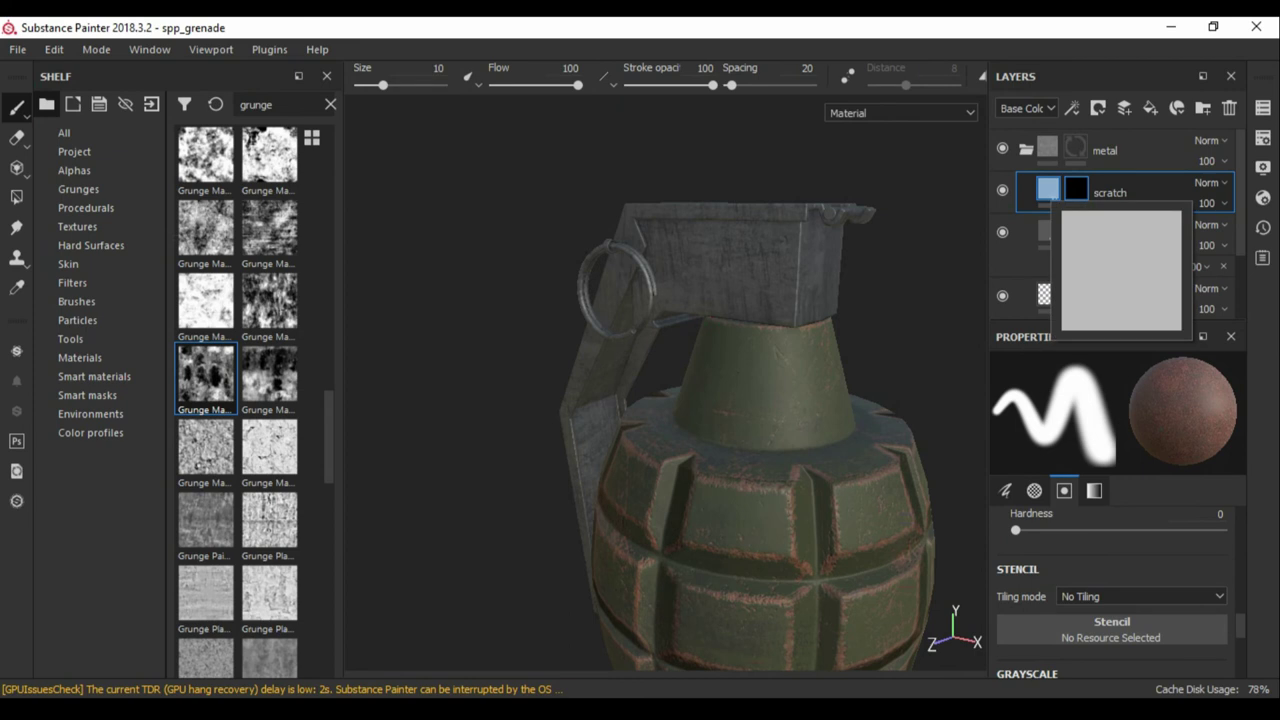
{"action": "left_click", "coordinate": [1072, 108]}
{"action": "left_click", "coordinate": [1096, 178]}
{"action": "left_click", "coordinate": [1072, 108]}
{"action": "scroll", "coordinate": [254, 400], "scroll_direction": "down", "scroll_amount": 3}
{"action": "scroll", "coordinate": [254, 400], "scroll_direction": "down", "scroll_amount": 3}
{"action": "key", "text": "ctrl+z"}
Filter the smart masks shelf for 'scratch' and make the scratch layer fully metallic
{"action": "left_click", "coordinate": [94, 376]}
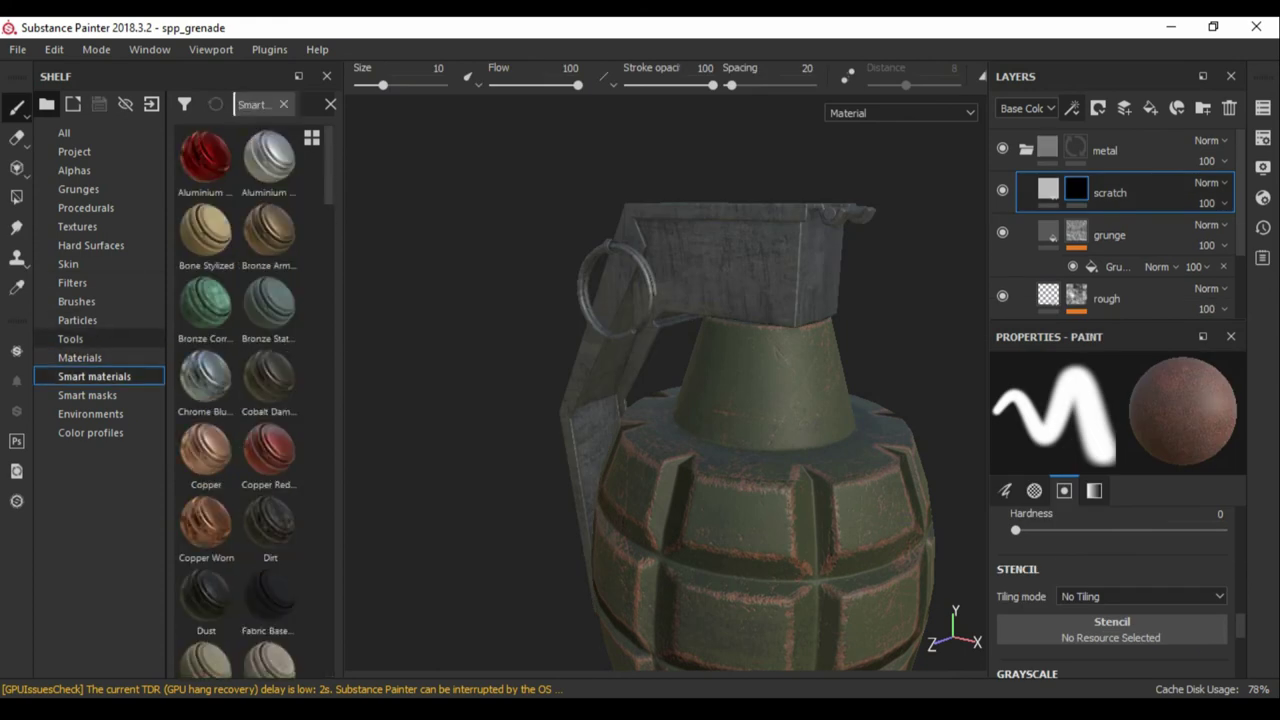
{"action": "left_click", "coordinate": [87, 395]}
{"action": "scroll", "coordinate": [240, 400], "scroll_direction": "down", "scroll_amount": 2}
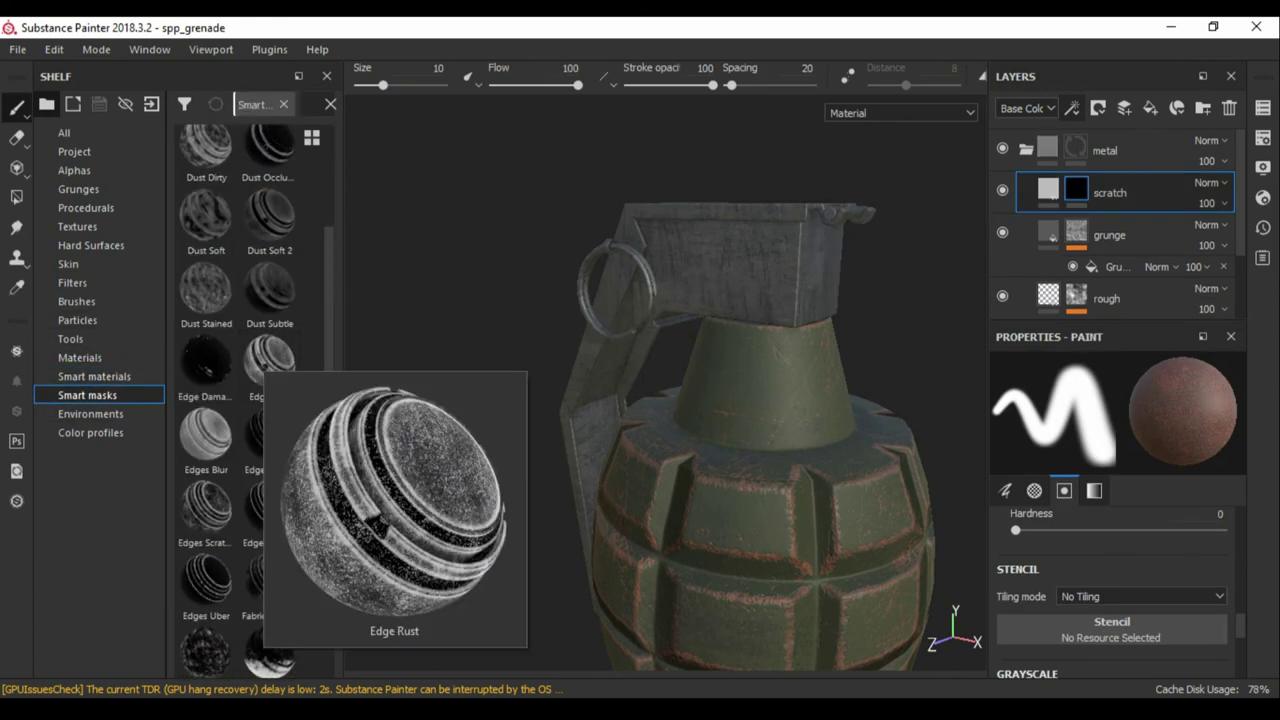
{"action": "left_click", "coordinate": [315, 104]}
{"action": "type", "text": "scratch"}
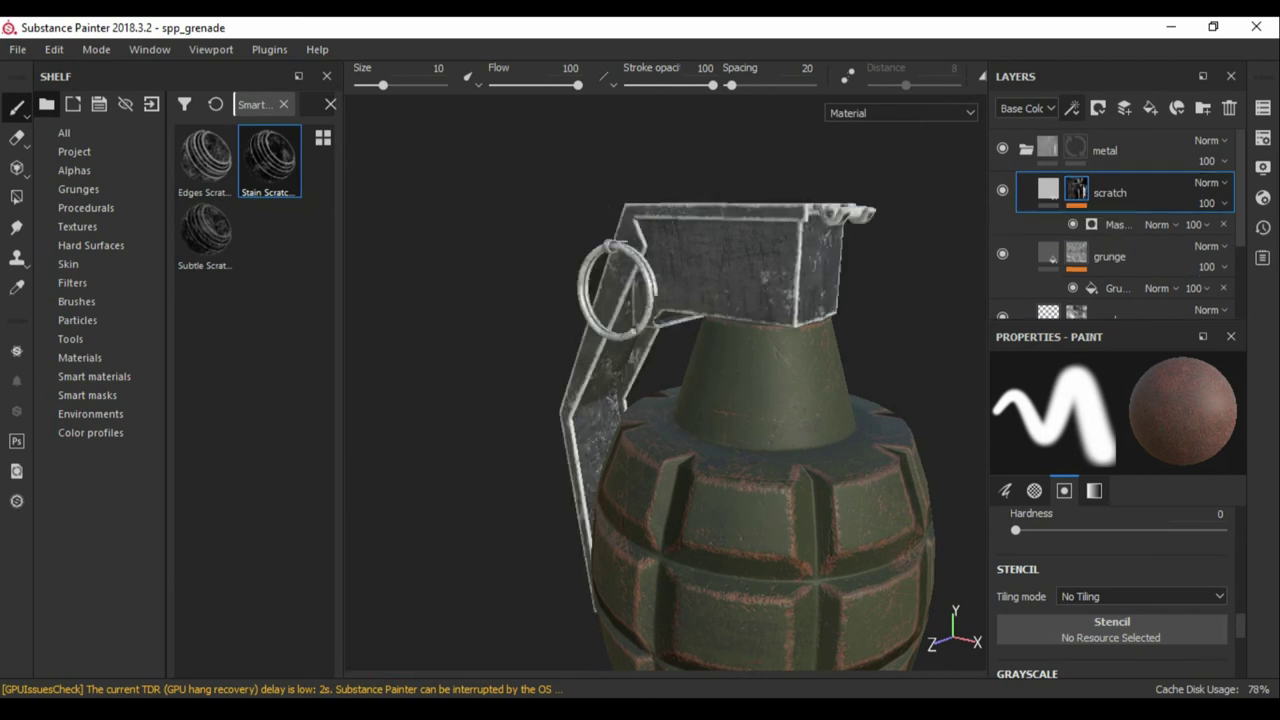
{"action": "left_click", "coordinate": [1206, 592]}
Set the scratch mask generator's curvature to 0.62 and secondary texture balance to 0.52
{"action": "left_click_drag", "start_coordinate": [660, 400], "coordinate": [560, 380], "text": "alt"}
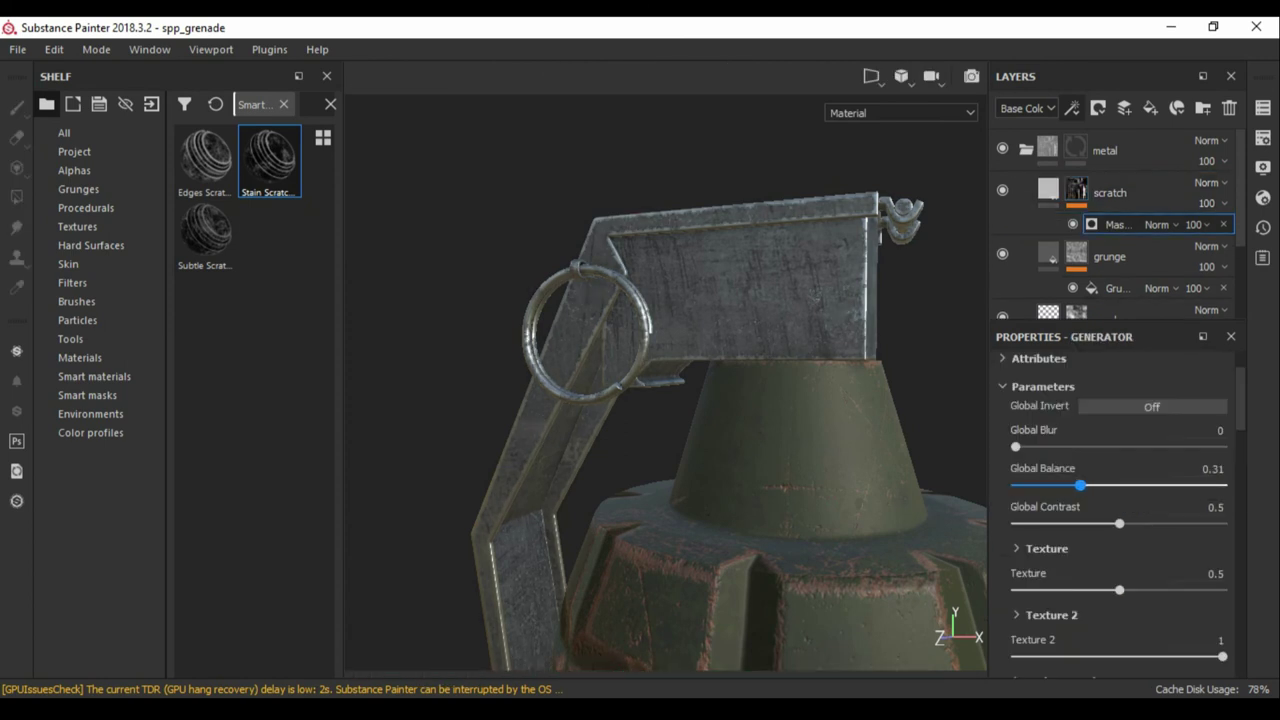
{"action": "left_click_drag", "start_coordinate": [660, 400], "coordinate": [560, 380], "text": "alt"}
{"action": "scroll", "coordinate": [1118, 500], "scroll_direction": "down", "scroll_amount": 2}
{"action": "scroll", "coordinate": [1119, 515], "scroll_direction": "down", "scroll_amount": 3}
{"action": "scroll", "coordinate": [1130, 500], "scroll_direction": "down", "scroll_amount": 3}
{"action": "left_click", "coordinate": [1143, 491]}
{"action": "scroll", "coordinate": [1144, 491], "scroll_direction": "up", "scroll_amount": 2}
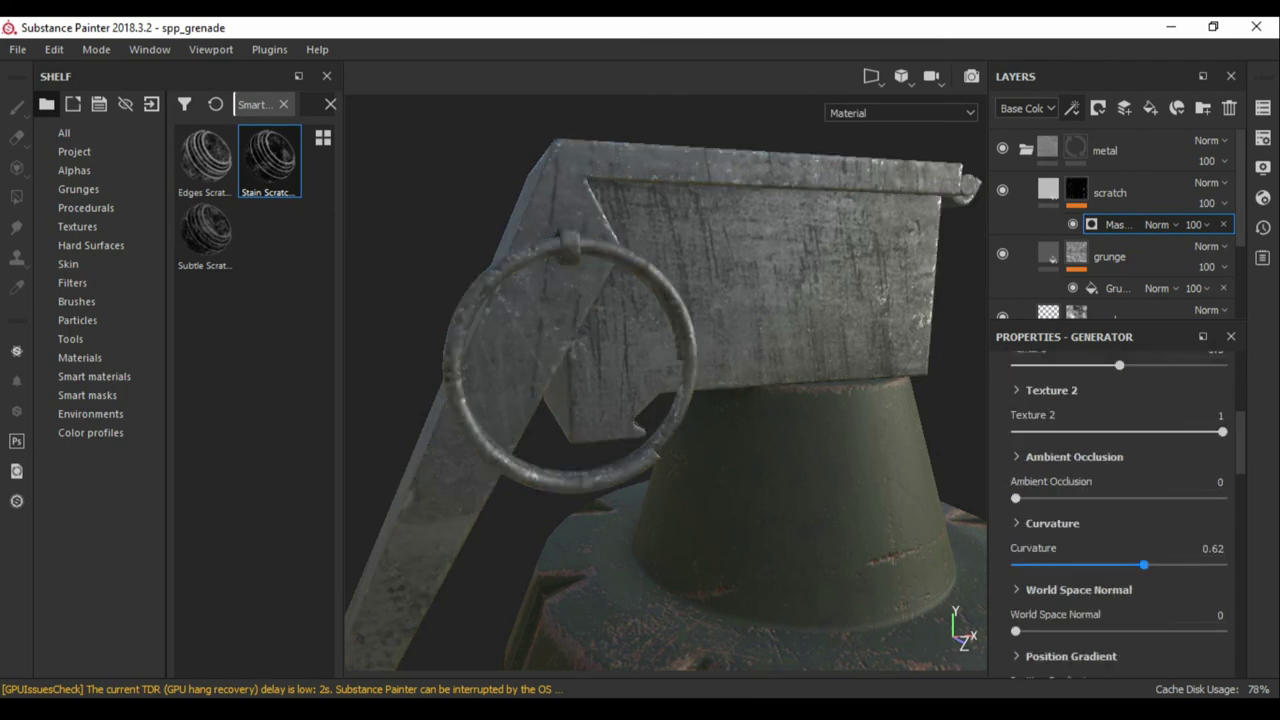
{"action": "left_click_drag", "start_coordinate": [660, 400], "coordinate": [560, 370], "text": "alt"}
{"action": "scroll", "coordinate": [1118, 500], "scroll_direction": "down", "scroll_amount": 3}
{"action": "scroll", "coordinate": [1118, 500], "scroll_direction": "down", "scroll_amount": 3}
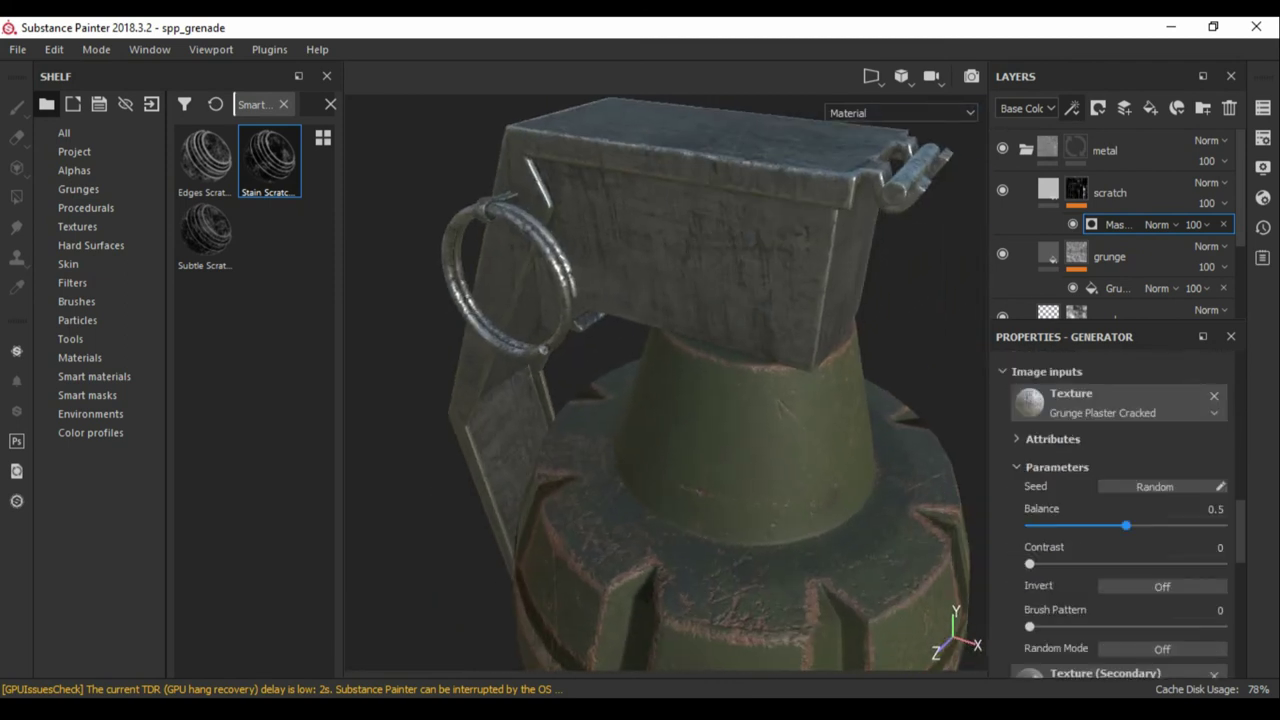
{"action": "left_click_drag", "start_coordinate": [660, 400], "coordinate": [600, 390], "text": "alt"}
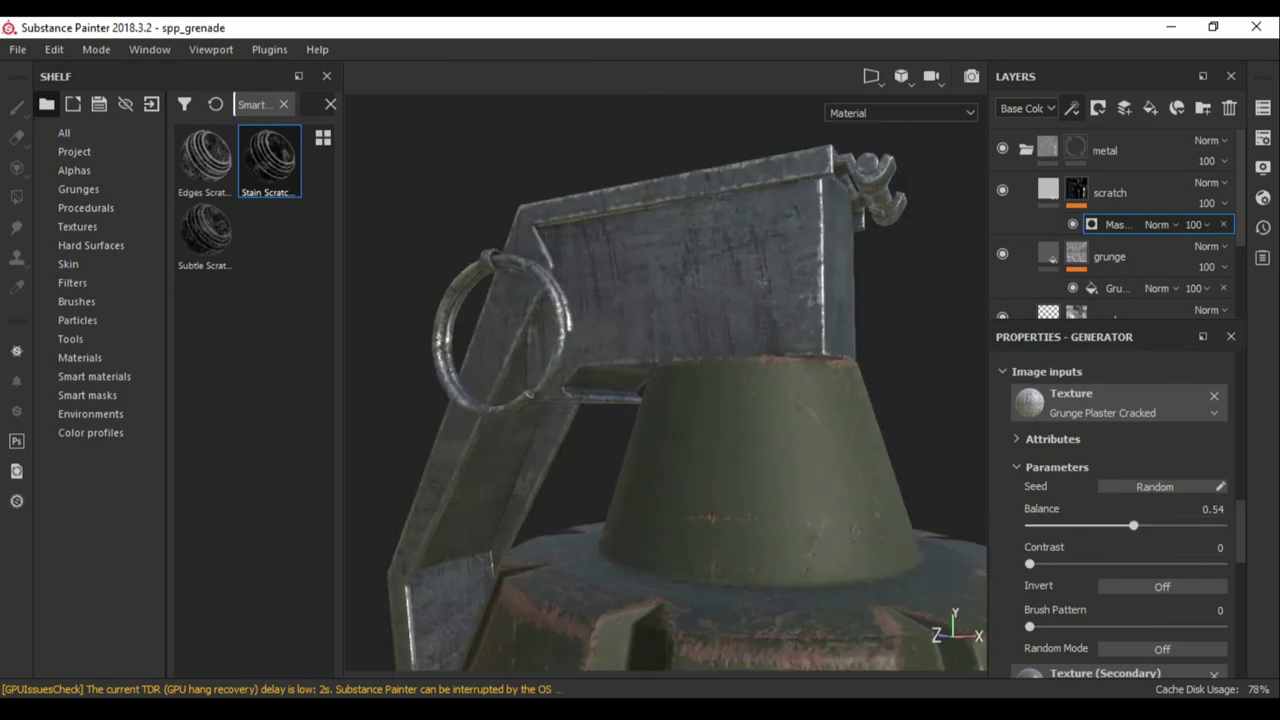
{"action": "scroll", "coordinate": [1118, 500], "scroll_direction": "down", "scroll_amount": 5}
{"action": "left_click_drag", "start_coordinate": [1126, 580], "coordinate": [1129, 580]}
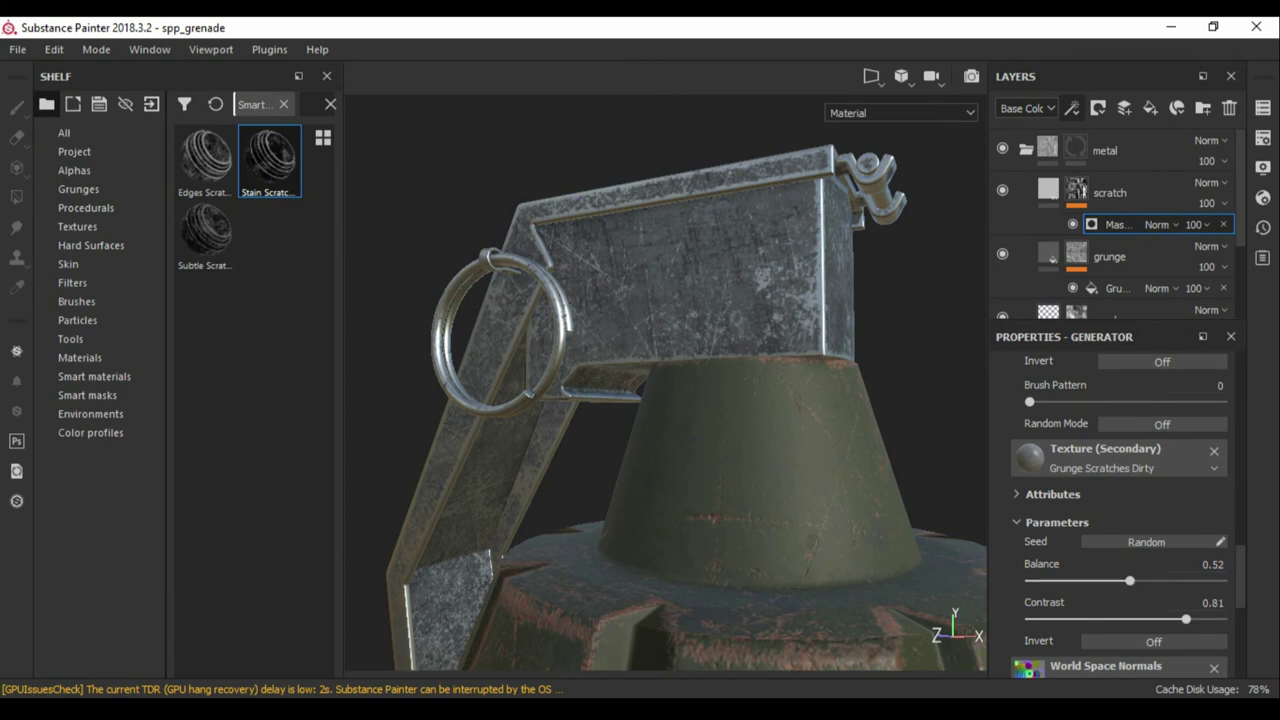
Check the metal base layer's colour, then settle the scratch mask balance at 0.51
{"action": "left_click_drag", "start_coordinate": [660, 400], "coordinate": [600, 390], "text": "alt"}
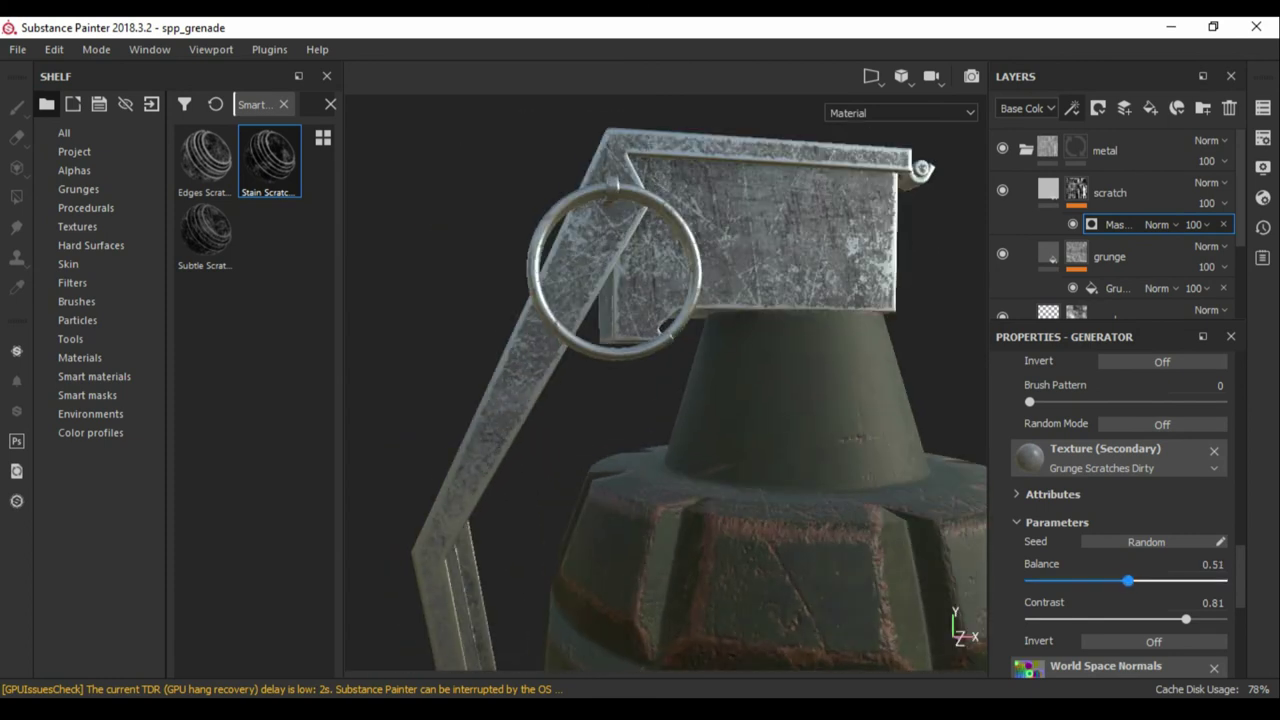
{"action": "scroll", "coordinate": [1110, 230], "scroll_direction": "down", "scroll_amount": 2}
{"action": "left_click", "coordinate": [1110, 250]}
{"action": "left_click", "coordinate": [1112, 492]}
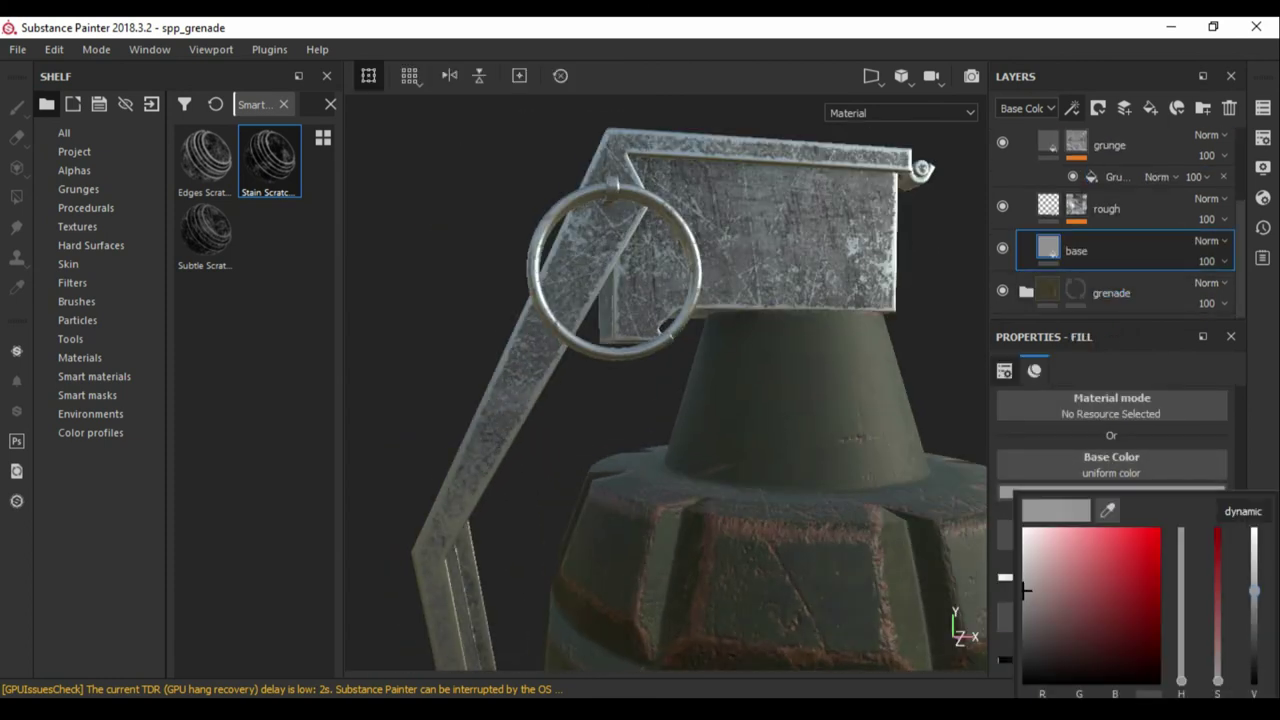
{"action": "left_click_drag", "start_coordinate": [660, 400], "coordinate": [620, 400], "text": "alt"}
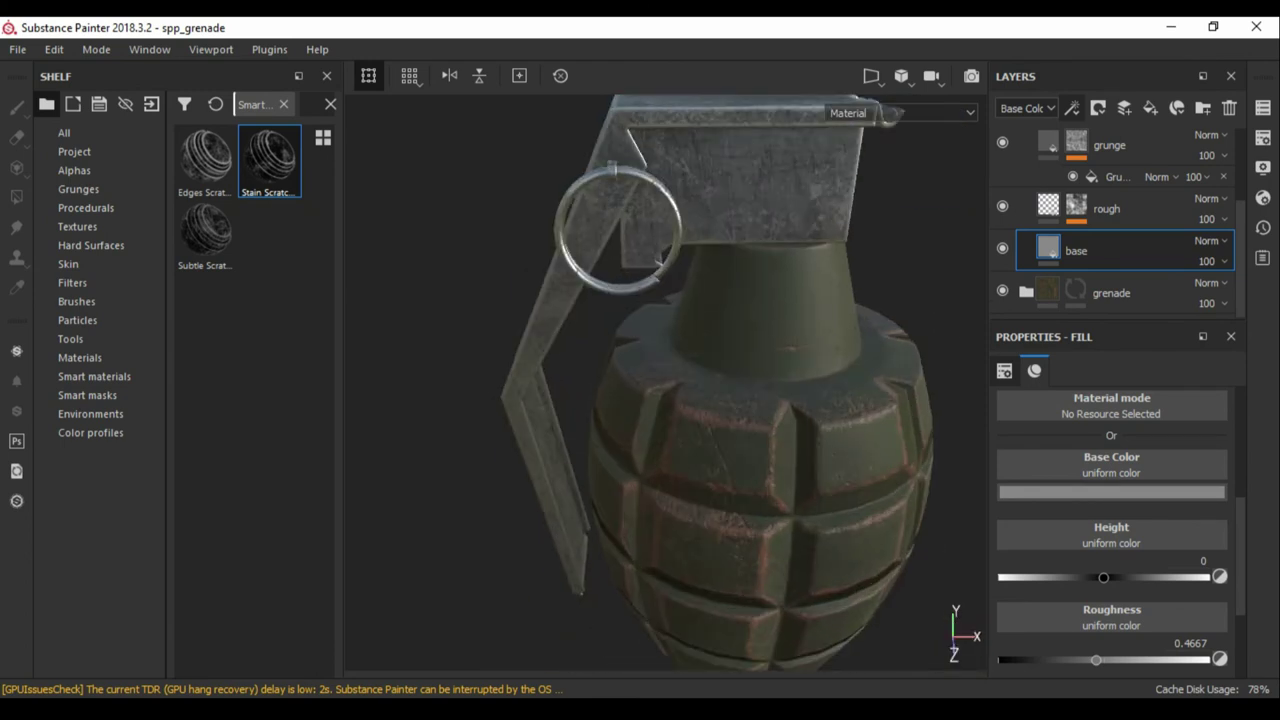
{"action": "left_click", "coordinate": [1100, 208]}
{"action": "scroll", "coordinate": [1110, 230], "scroll_direction": "up", "scroll_amount": 2}
{"action": "left_click", "coordinate": [1110, 188]}
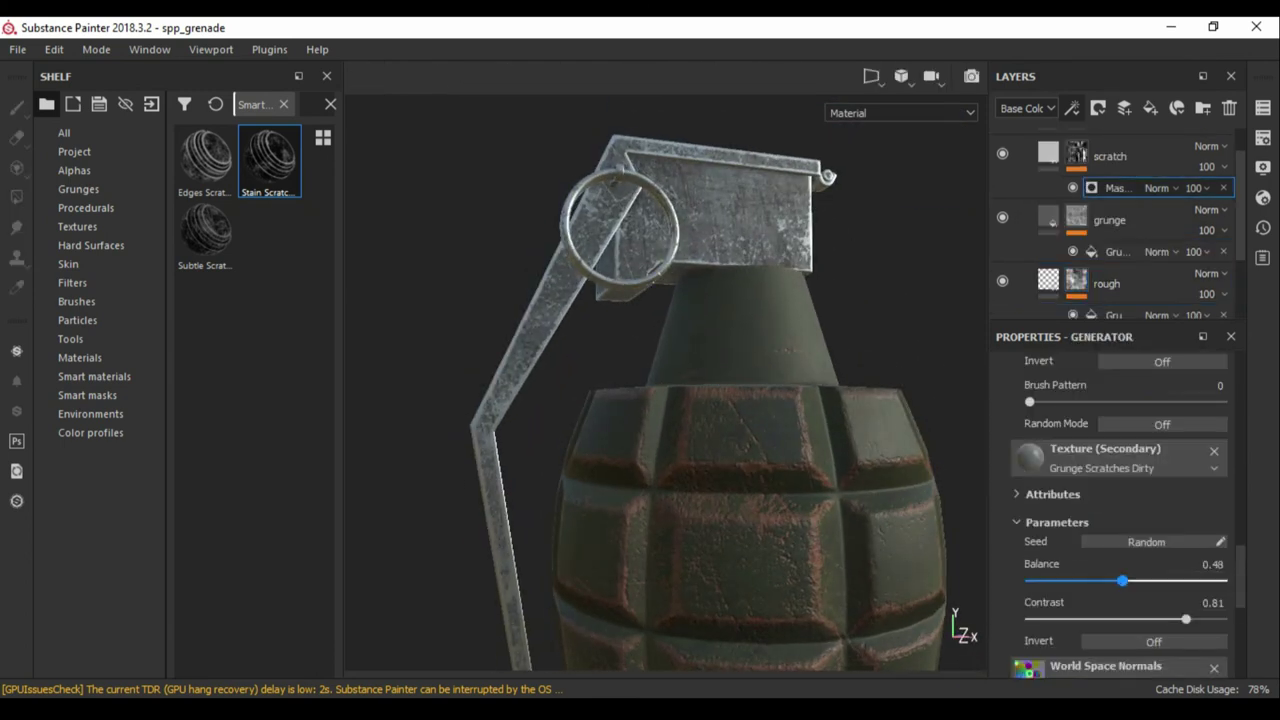
{"action": "left_click_drag", "start_coordinate": [1119, 581], "coordinate": [1128, 581]}
Lower the scratch mask's opacity to 42
{"action": "left_click_drag", "start_coordinate": [660, 400], "coordinate": [640, 390], "text": "alt"}
{"action": "left_click", "coordinate": [1193, 188]}
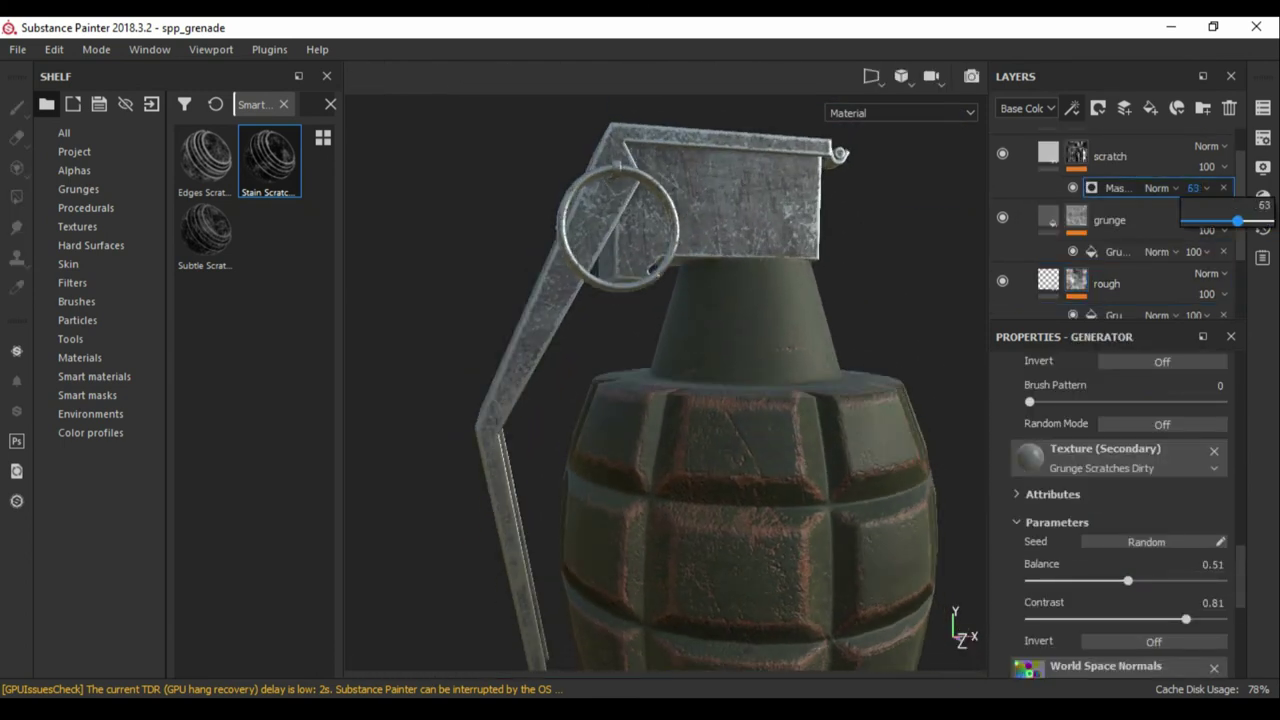
{"action": "left_click_drag", "start_coordinate": [1222, 220], "coordinate": [1218, 220]}
Duplicate the scratch layer with Ctrl+D for a second scratch pass
{"action": "mouse_move", "coordinate": [660, 400]}
{"action": "left_mouse_down", "text": "alt"}
{"action": "mouse_move", "coordinate": [620, 420]}
{"action": "mouse_move", "coordinate": [700, 380]}
{"action": "mouse_move", "coordinate": [600, 430]}
{"action": "left_mouse_up", "text": "alt"}
{"action": "scroll", "coordinate": [1120, 510], "scroll_direction": "down", "scroll_amount": 5}
{"action": "scroll", "coordinate": [1120, 510], "scroll_direction": "down", "scroll_amount": 5}
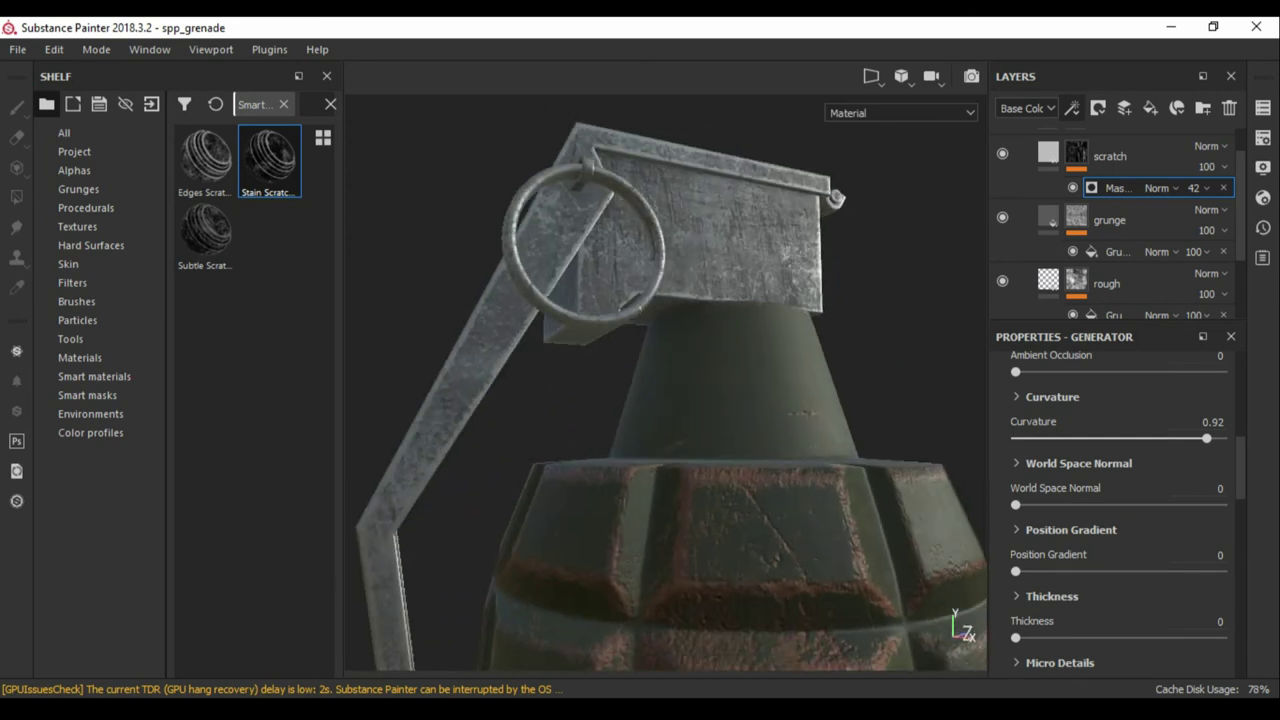
{"action": "scroll", "coordinate": [1120, 224], "scroll_direction": "up", "scroll_amount": 1}
{"action": "key", "text": "ctrl+d"}
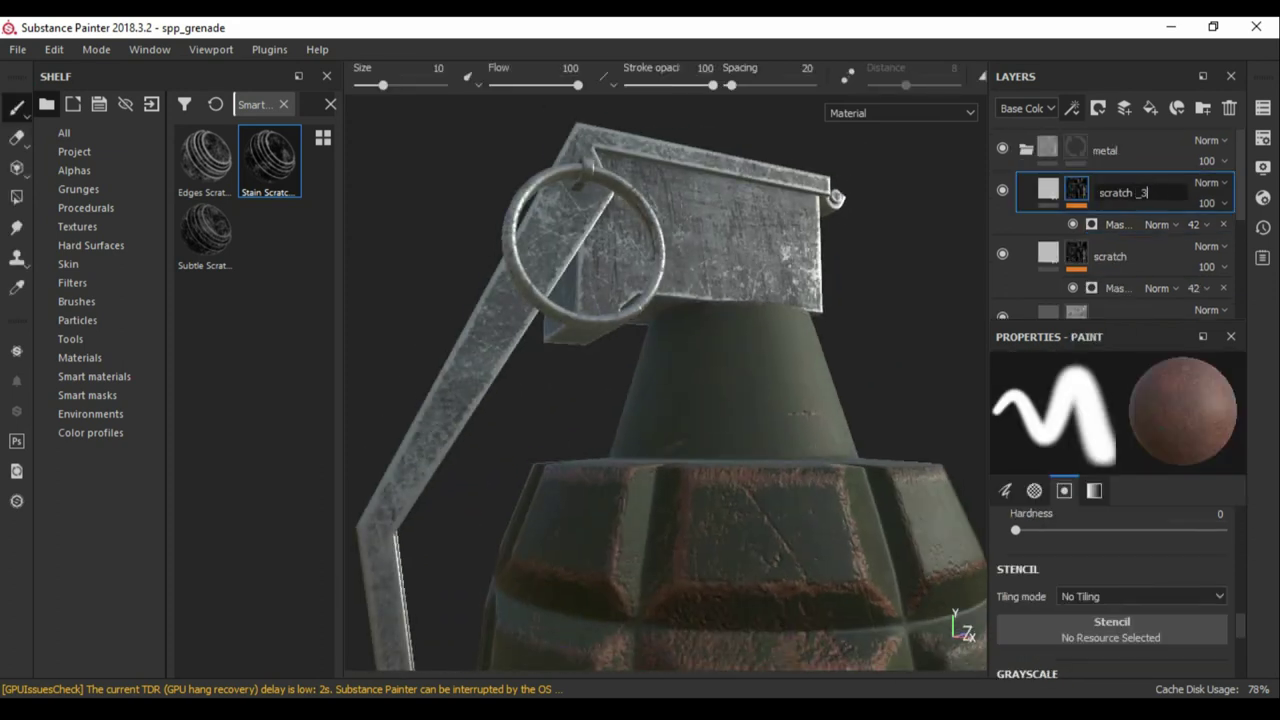
Add a fill effect to scratch _2's mask and search the shelf for 'scrat'
{"action": "left_click", "coordinate": [1071, 108]}
{"action": "left_click", "coordinate": [1100, 180]}
{"action": "left_click_drag", "start_coordinate": [660, 400], "coordinate": [620, 420], "text": "alt"}
{"action": "left_click", "coordinate": [95, 376]}
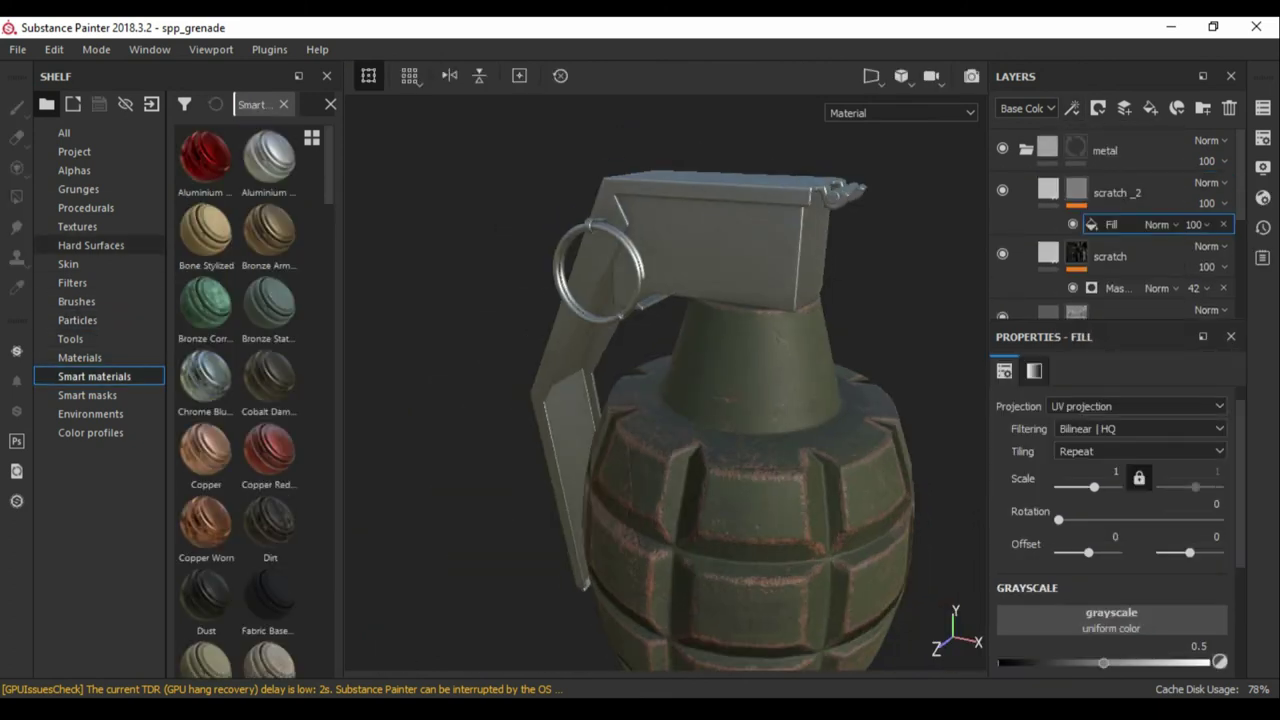
{"action": "left_click", "coordinate": [64, 132]}
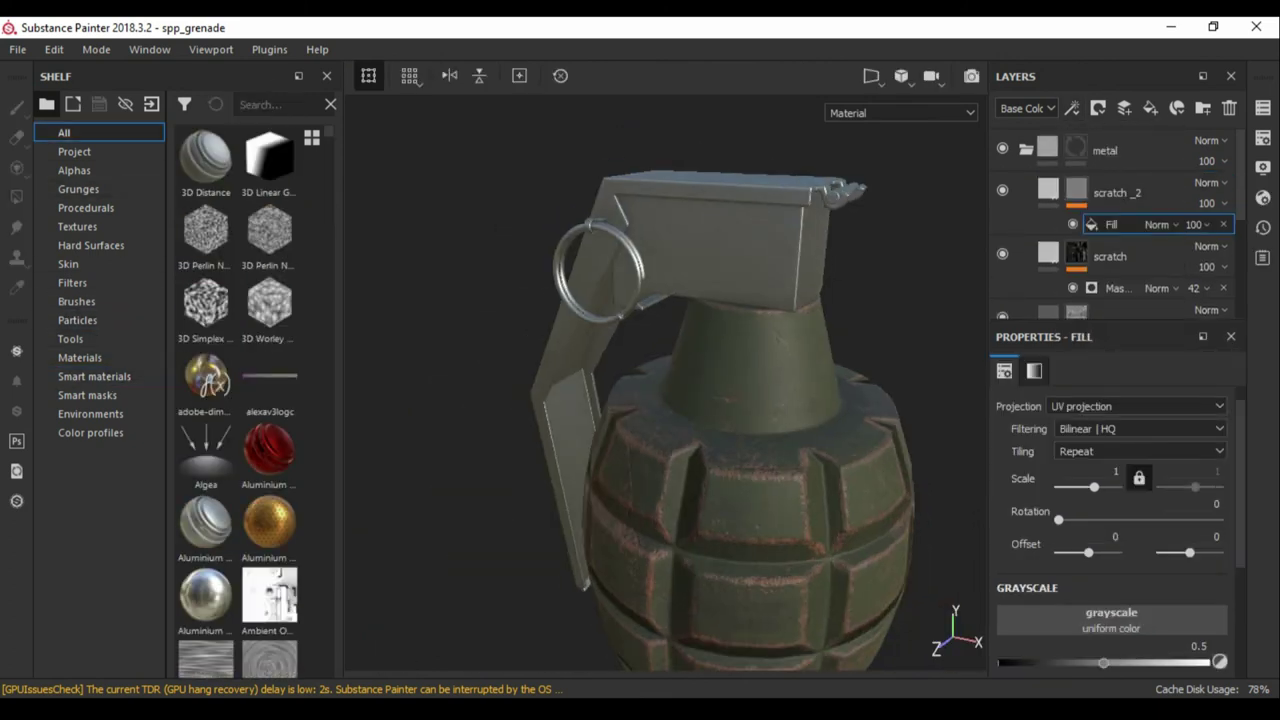
{"action": "type", "text": "scrat"}
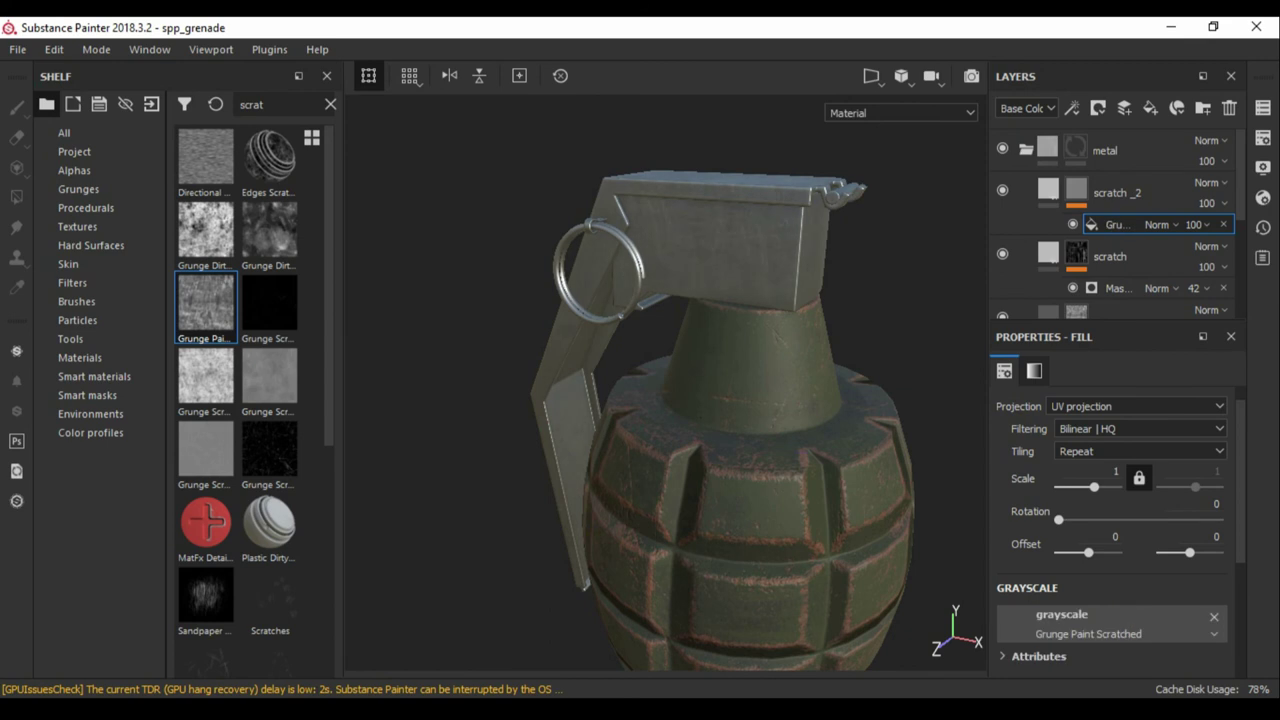
Preview the mask channel while lowering the mask texture's balance
{"action": "left_click_drag", "start_coordinate": [665, 400], "coordinate": [700, 380], "text": "alt"}
{"action": "key", "text": "m"}
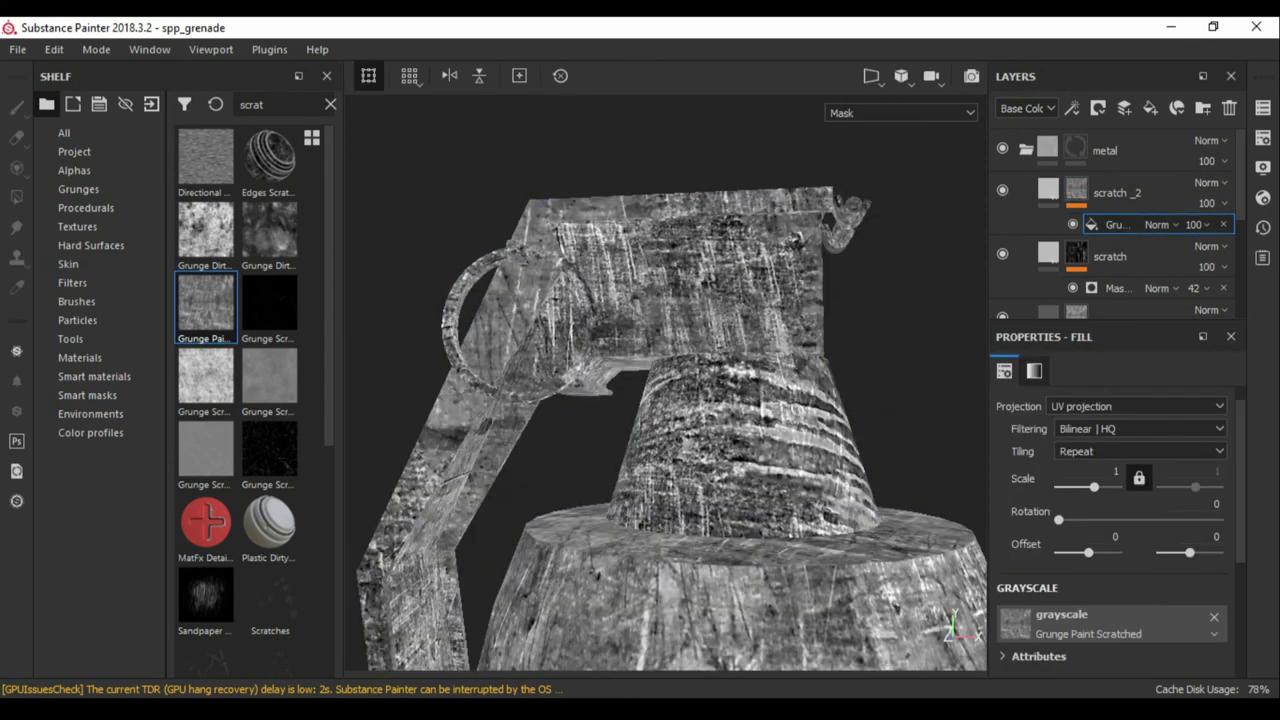
{"action": "scroll", "coordinate": [1110, 560], "scroll_direction": "down", "scroll_amount": 3}
{"action": "left_click_drag", "start_coordinate": [1120, 543], "coordinate": [1055, 543]}
{"action": "left_click", "coordinate": [1048, 190]}
{"action": "key", "text": "m"}
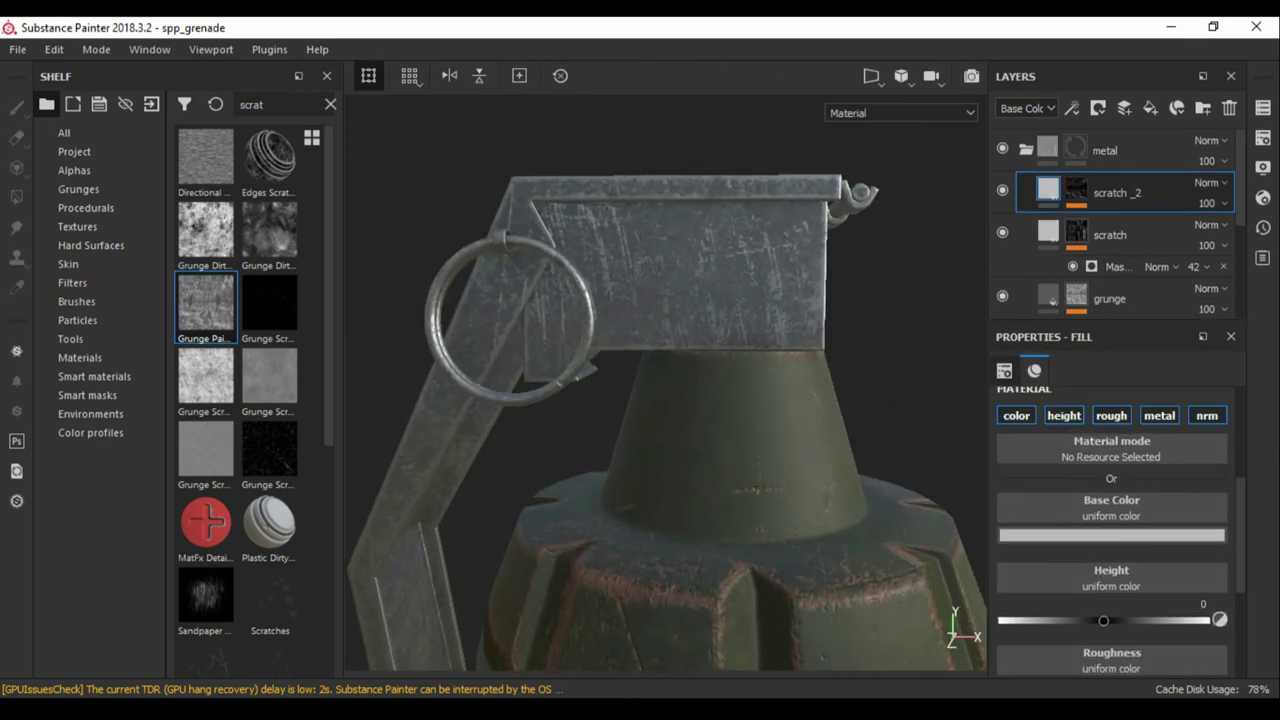
Use Grunge Scratches Dirty as the mask fill texture with balance 0.32
{"action": "left_click_drag", "start_coordinate": [205, 305], "coordinate": [1110, 192]}
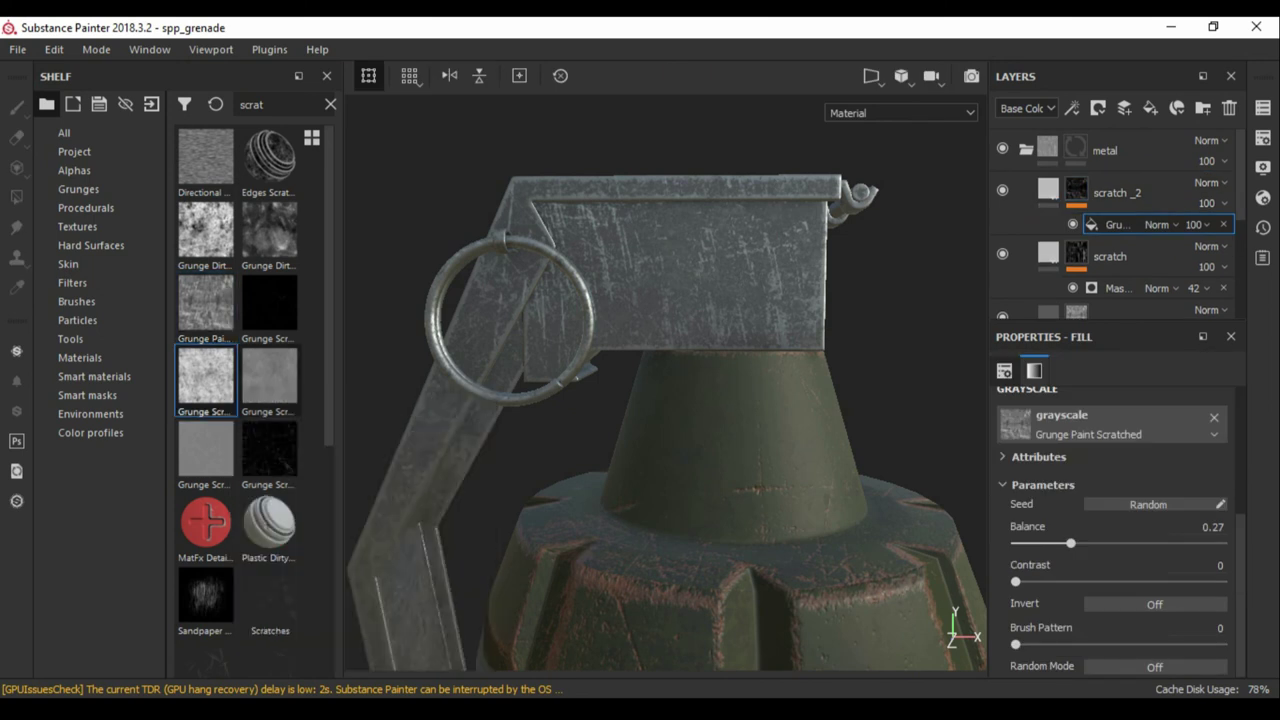
{"action": "left_click_drag", "start_coordinate": [269, 378], "coordinate": [1110, 424]}
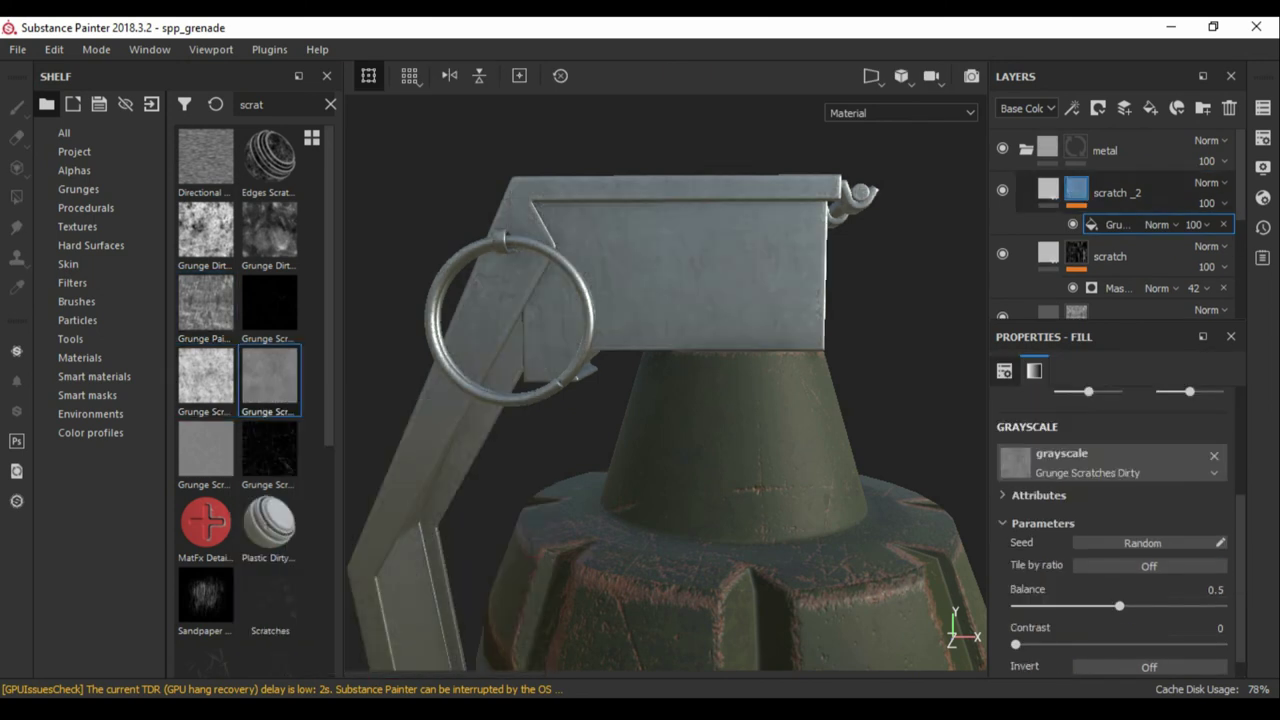
{"action": "left_click_drag", "start_coordinate": [1119, 606], "coordinate": [1082, 606]}
{"action": "left_click_drag", "start_coordinate": [660, 400], "coordinate": [720, 390], "text": "alt"}
{"action": "left_click", "coordinate": [1130, 192]}
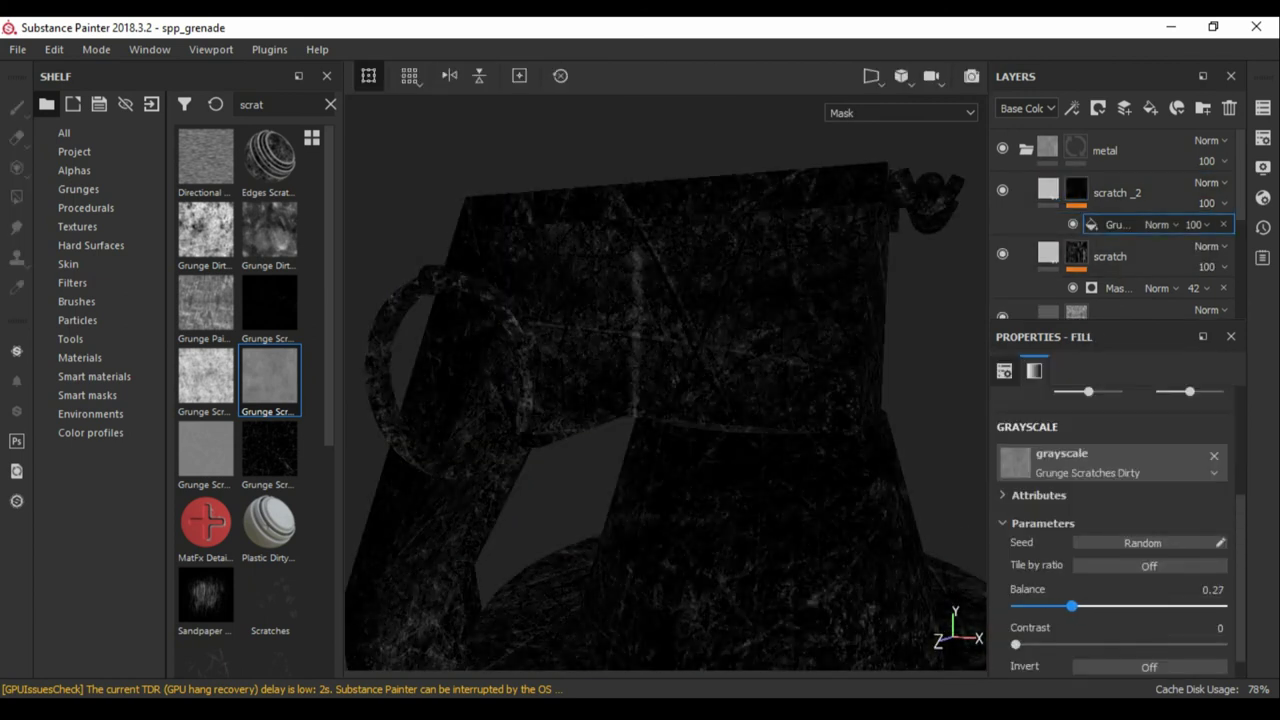
Add a Levels adjustment to scratch _2's mask
{"action": "left_click", "coordinate": [1071, 108]}
{"action": "left_click", "coordinate": [1110, 153]}
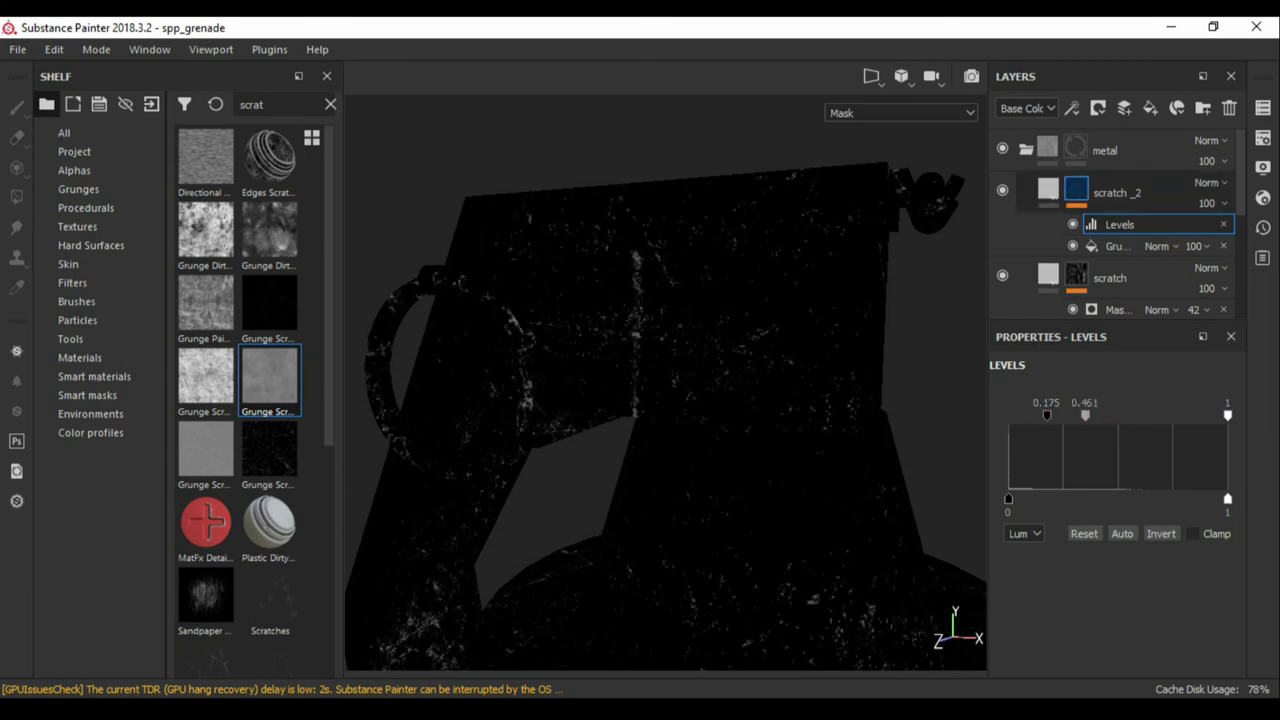
{"action": "left_click", "coordinate": [1048, 189]}
{"action": "mouse_move", "coordinate": [660, 400]}
{"action": "left_mouse_down", "text": "alt"}
{"action": "mouse_move", "coordinate": [720, 400]}
{"action": "mouse_move", "coordinate": [680, 400]}
{"action": "mouse_move", "coordinate": [680, 440]}
{"action": "mouse_move", "coordinate": [710, 400]}
{"action": "mouse_move", "coordinate": [630, 410]}
{"action": "mouse_move", "coordinate": [700, 400]}
{"action": "left_mouse_up", "text": "alt"}
Create the L_yellow folder and move a new Fill layer 1 into it
{"action": "left_click", "coordinate": [1105, 150]}
{"action": "key", "text": "1"}
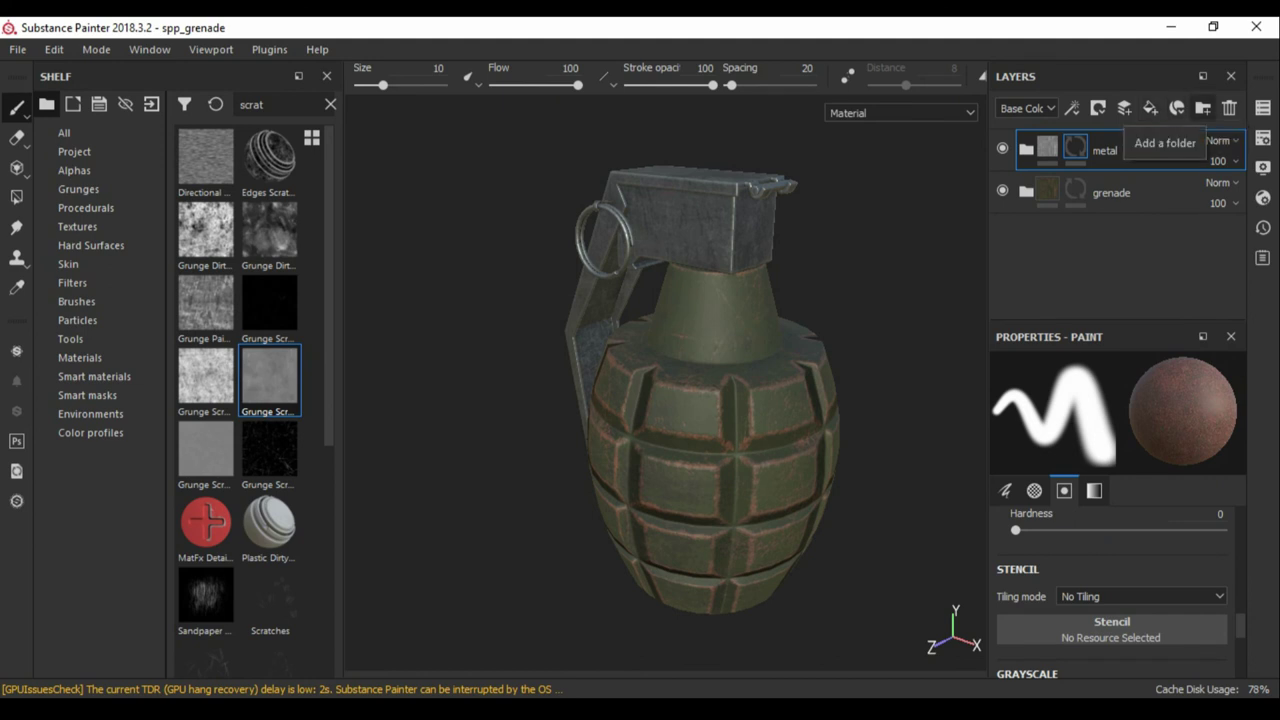
{"action": "left_click", "coordinate": [1203, 107]}
{"action": "type", "text": "L_yellow"}
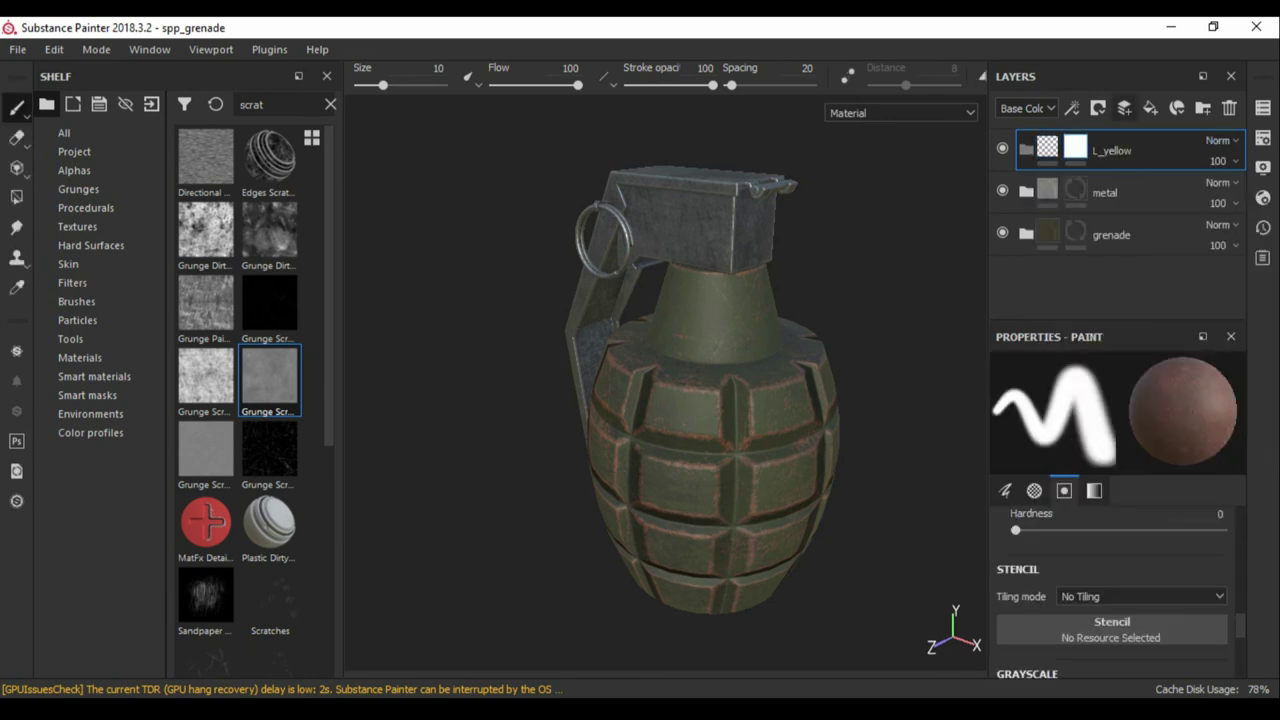
{"action": "left_click", "coordinate": [1150, 107]}
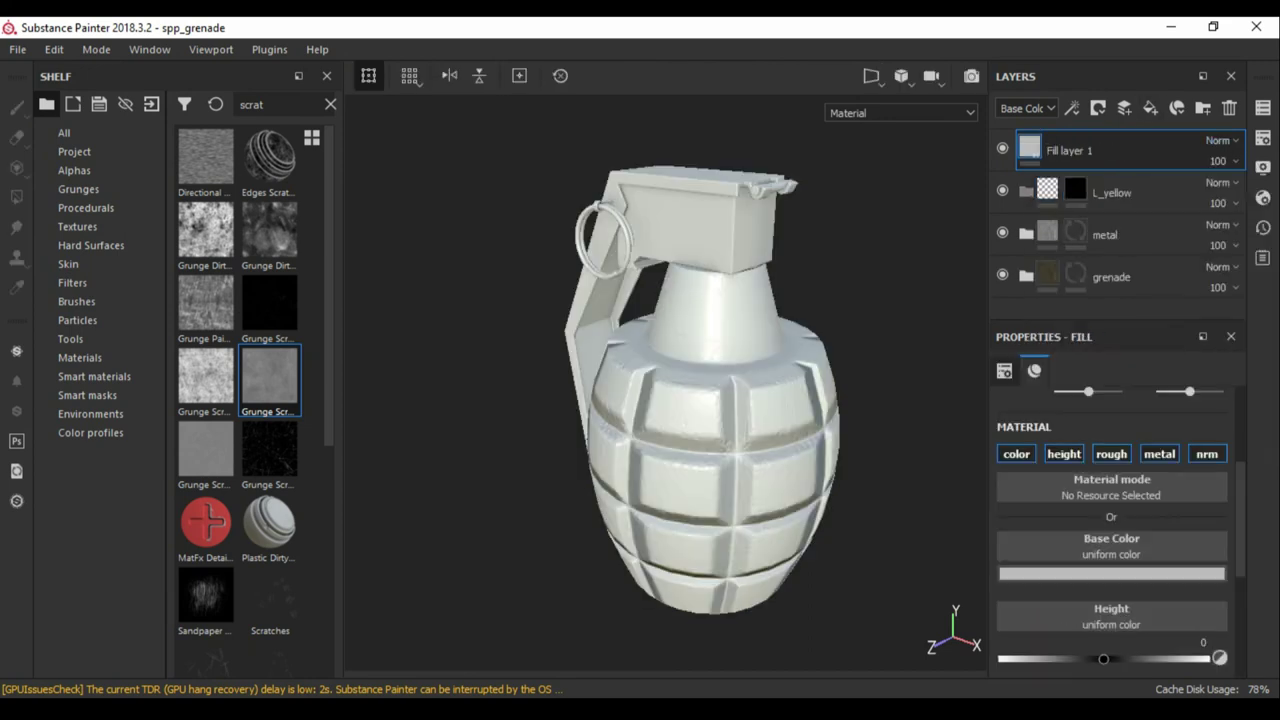
{"action": "left_click_drag", "start_coordinate": [1075, 150], "coordinate": [1110, 192]}
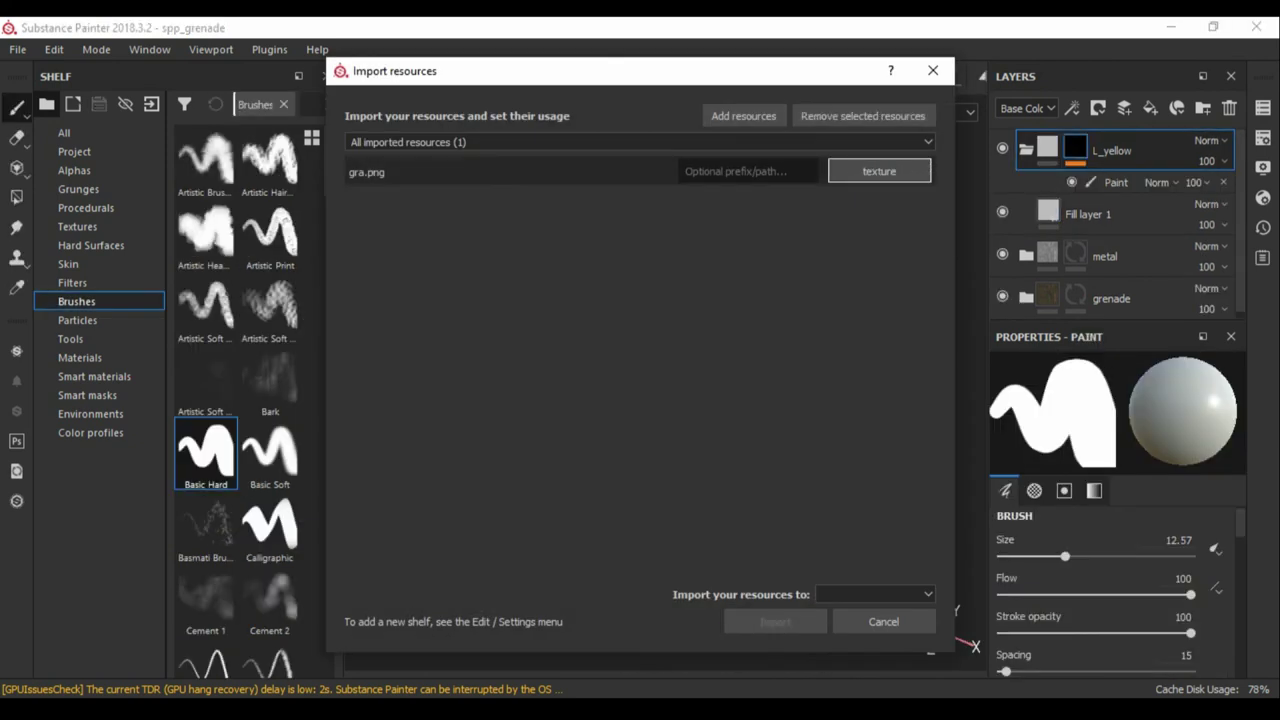
Import the gra.png image for the neck band mask and zoom in on the neck
{"action": "left_click", "coordinate": [875, 594]}
{"action": "left_click", "coordinate": [775, 621]}
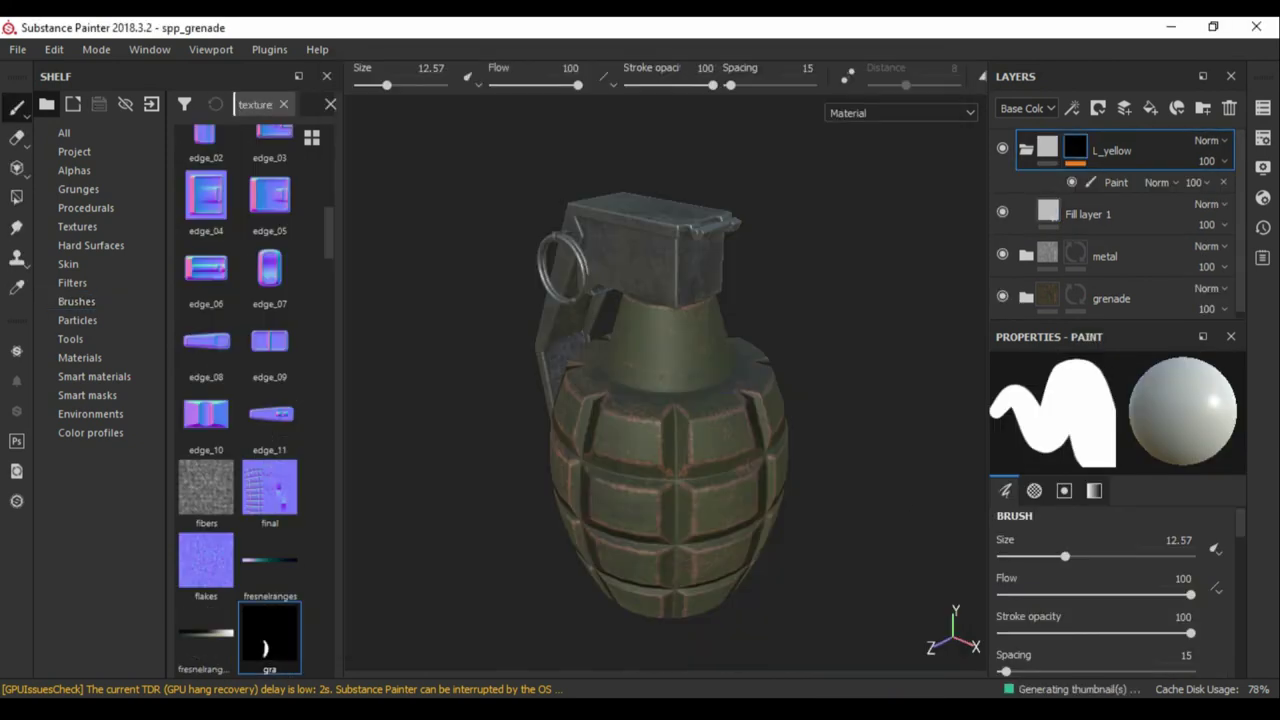
{"action": "type", "text": "gra"}
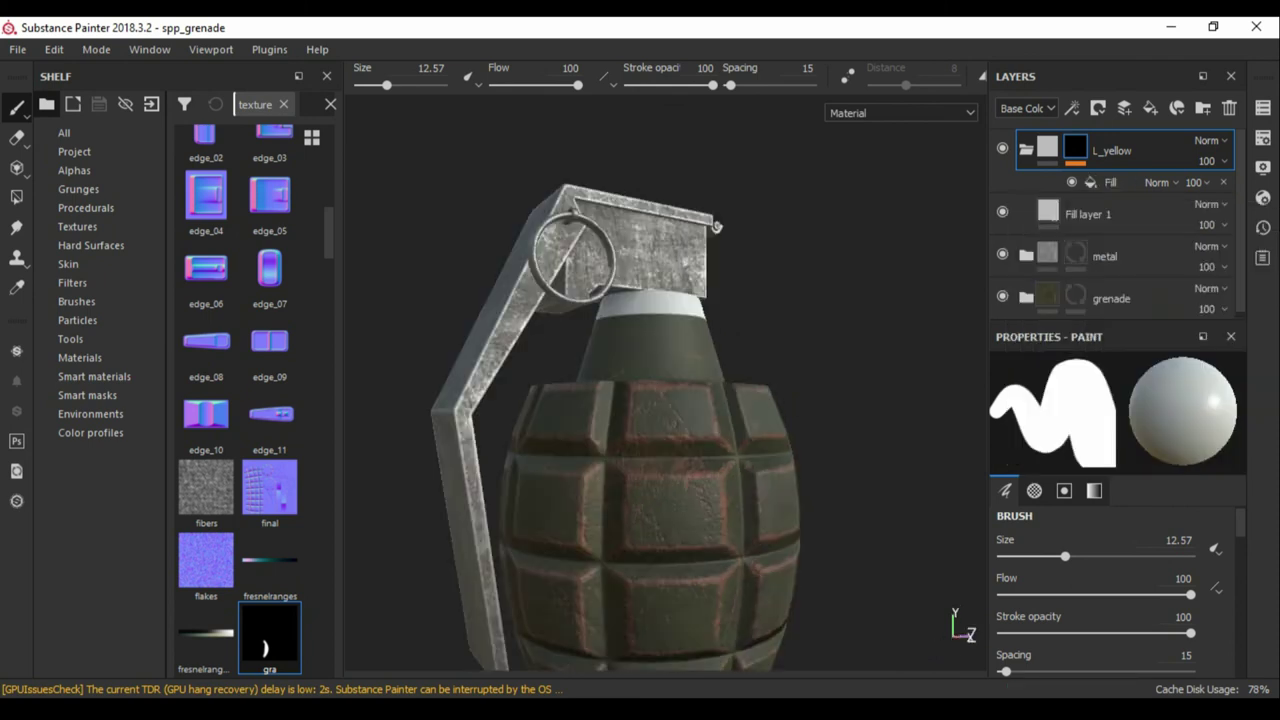
{"action": "left_click_drag", "start_coordinate": [716, 227], "coordinate": [839, 270], "text": "alt"}
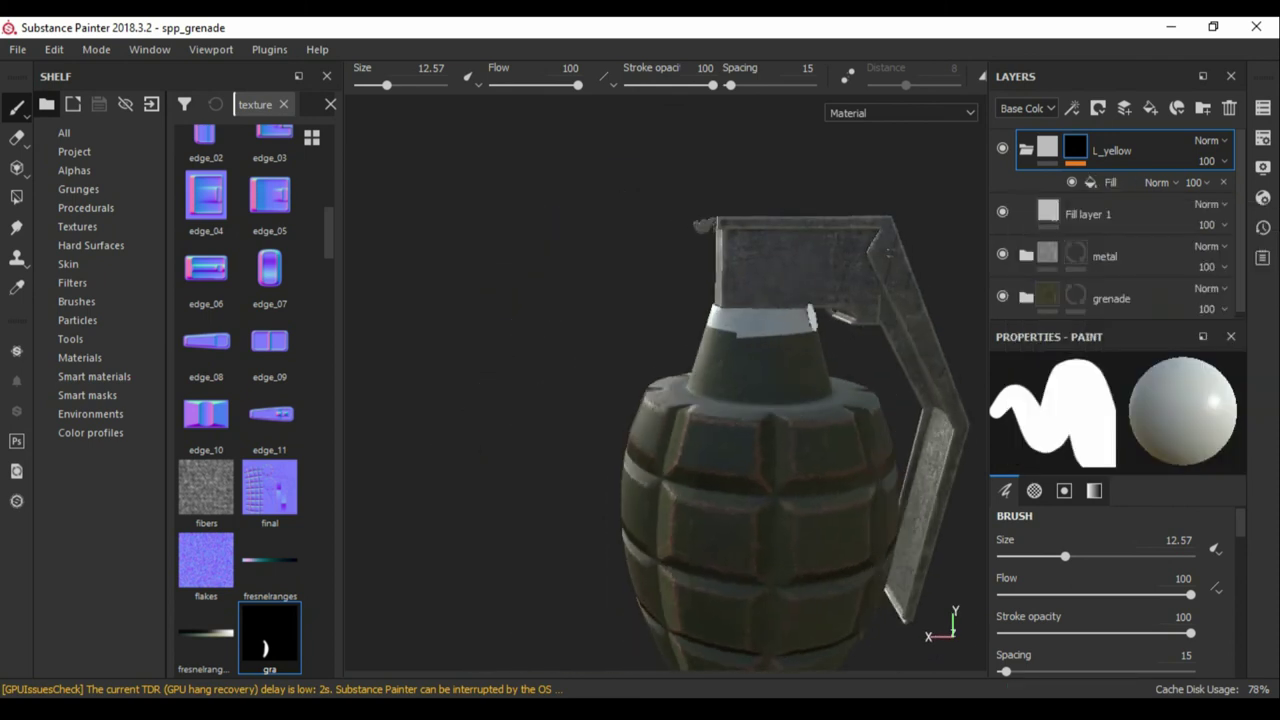
{"action": "left_click_drag", "start_coordinate": [883, 198], "coordinate": [820, 260], "text": "alt"}
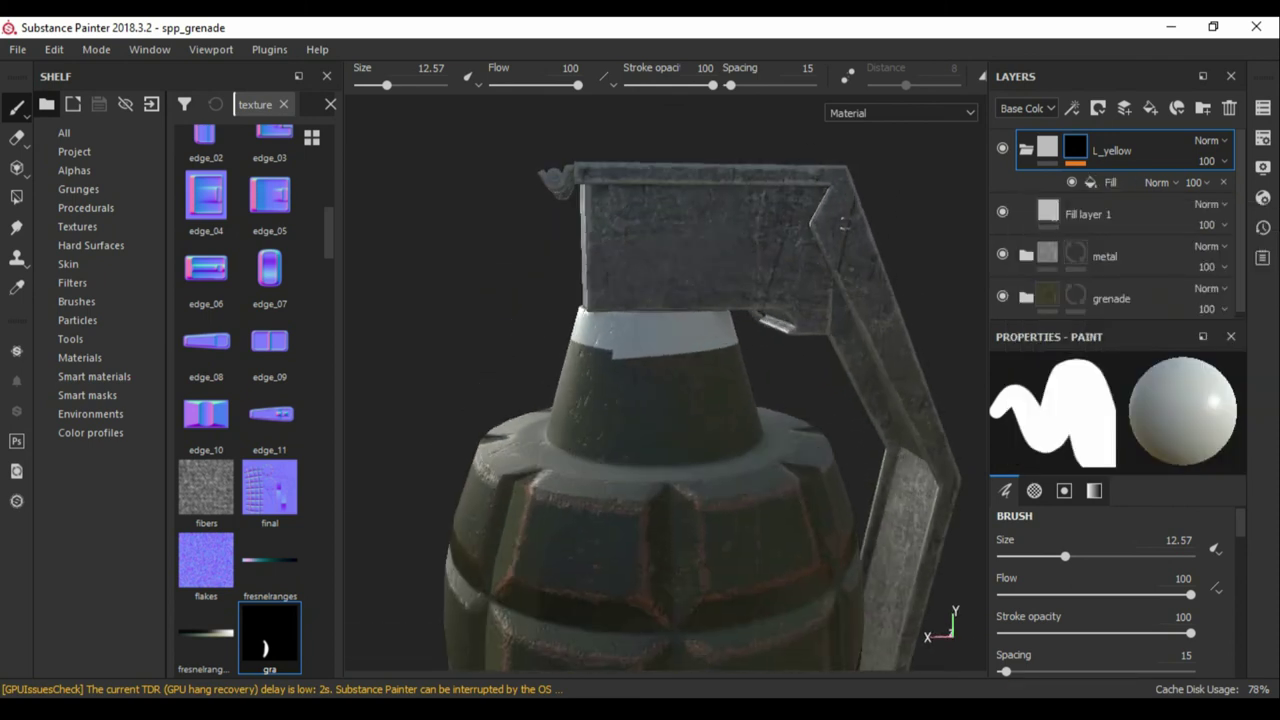
Give Fill layer 1 a saturated yellow base colour for the neck band
{"action": "left_click", "coordinate": [1110, 182]}
{"action": "left_click", "coordinate": [1087, 214]}
{"action": "left_click", "coordinate": [1112, 640]}
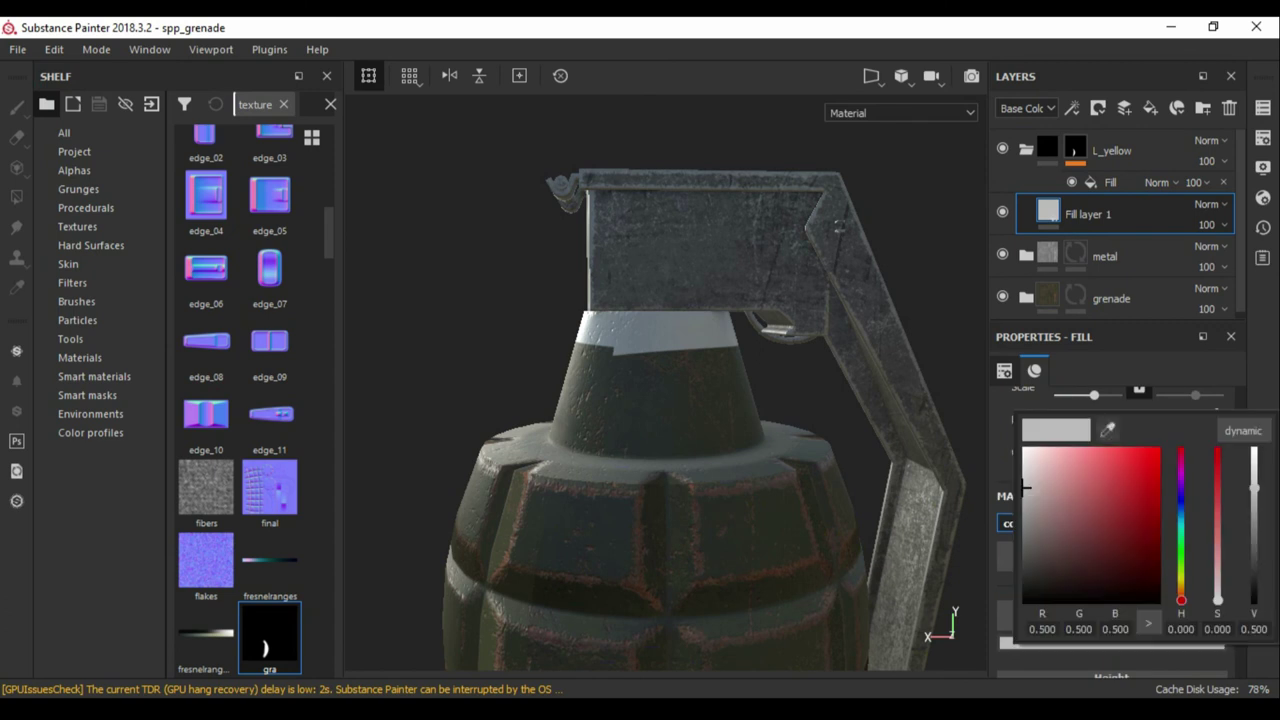
{"action": "left_click", "coordinate": [1181, 578]}
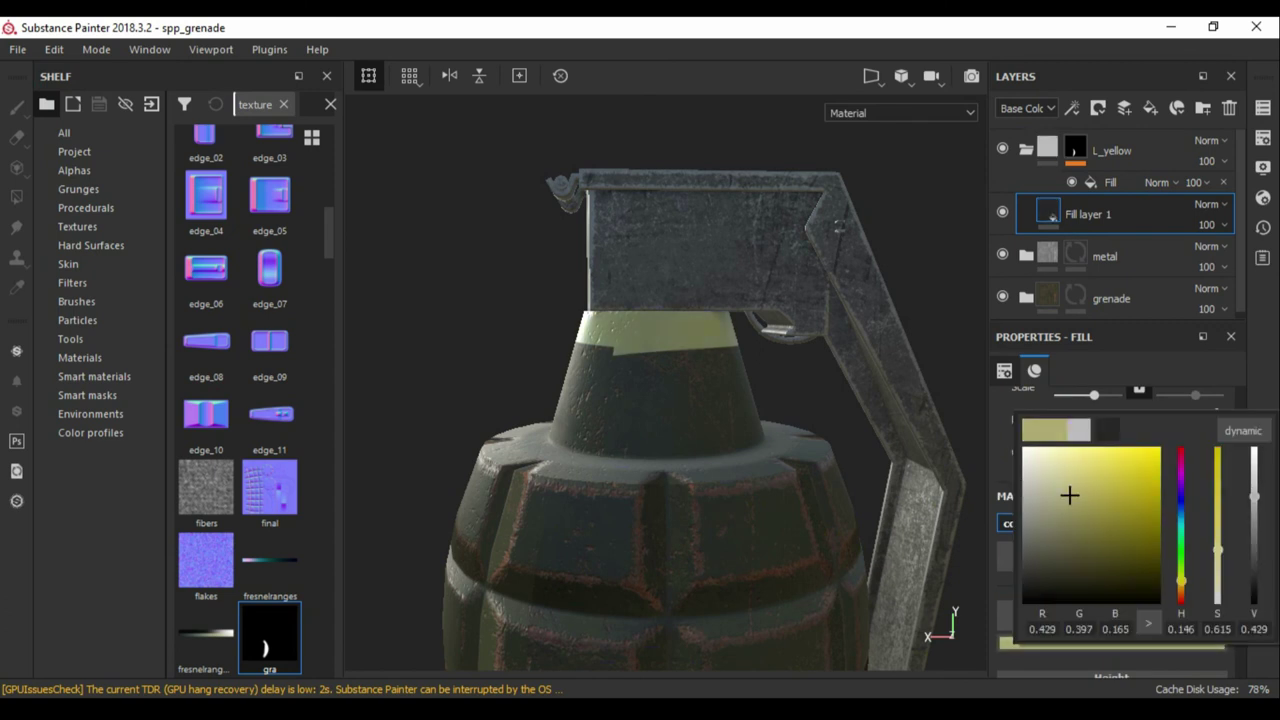
{"action": "left_click", "coordinate": [1121, 481]}
{"action": "left_click_drag", "start_coordinate": [800, 400], "coordinate": [770, 400], "text": "alt"}
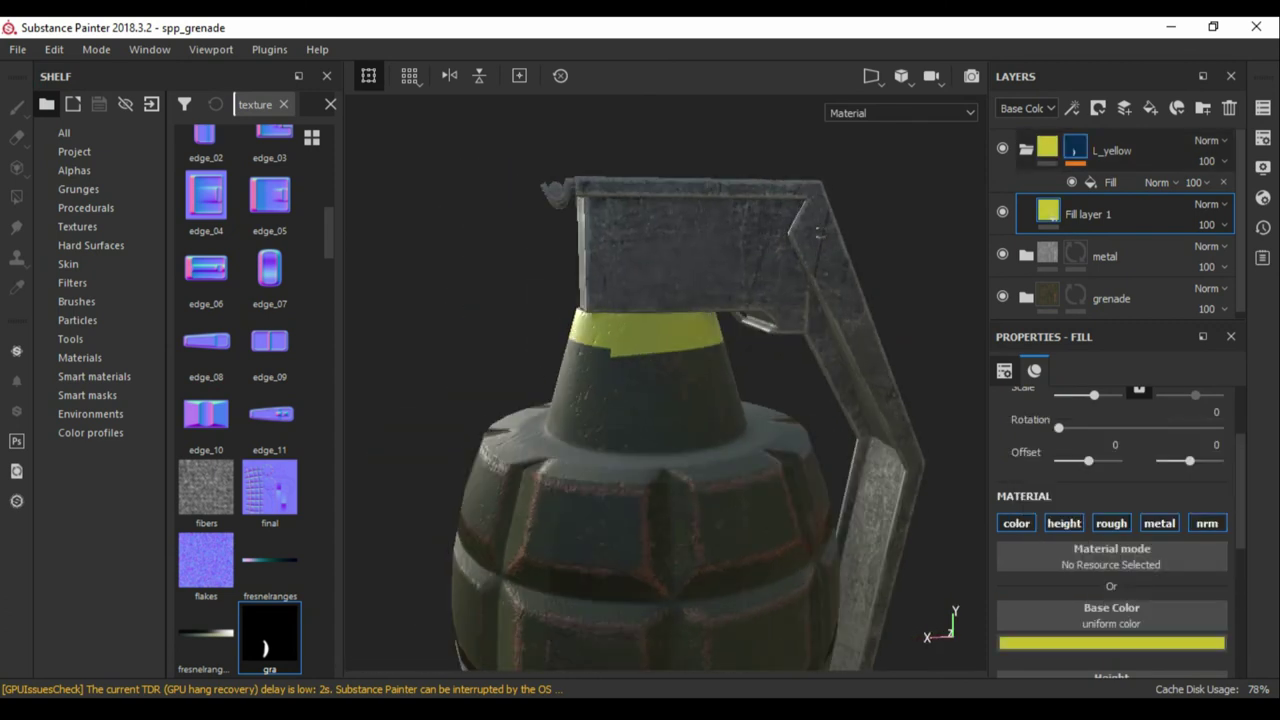
Add a paint effect to the L_yellow mask and view the neck from the front
{"action": "left_click", "coordinate": [1072, 108]}
{"action": "left_click", "coordinate": [1100, 151]}
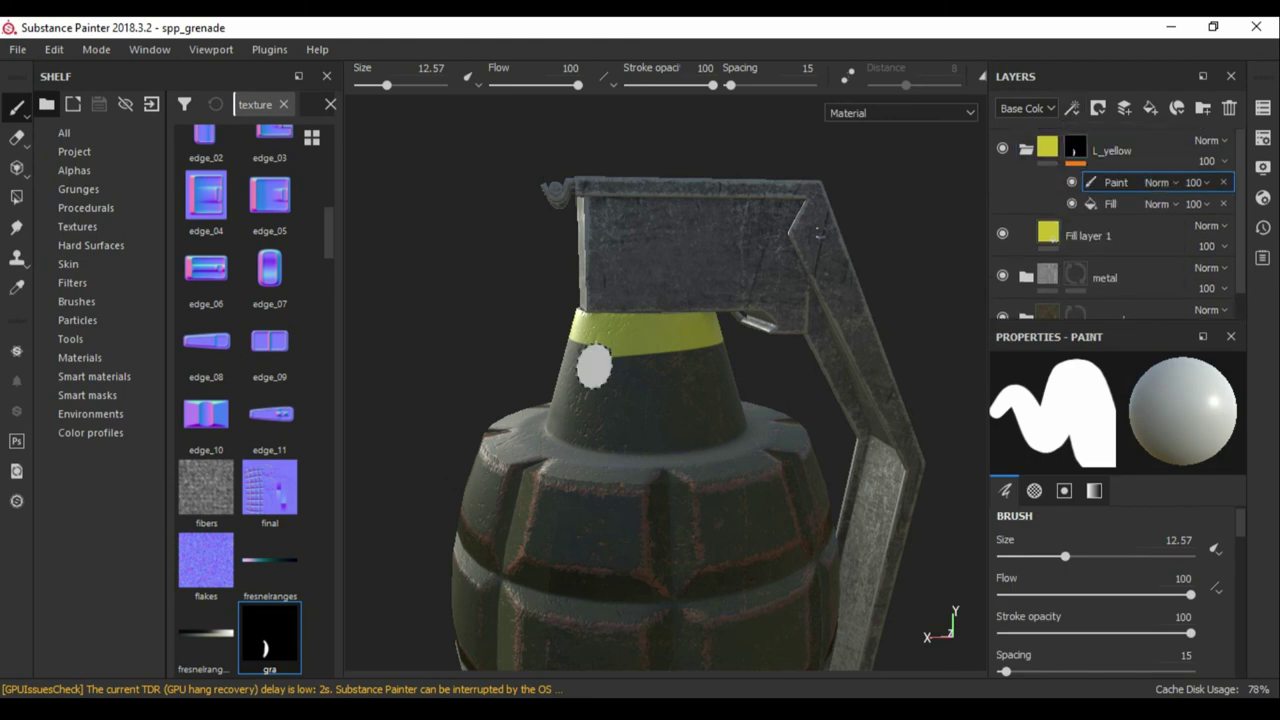
{"action": "scroll", "coordinate": [1110, 590], "scroll_direction": "down", "scroll_amount": 4}
{"action": "scroll", "coordinate": [1110, 590], "scroll_direction": "down", "scroll_amount": 4}
{"action": "scroll", "coordinate": [1110, 590], "scroll_direction": "down", "scroll_amount": 3}
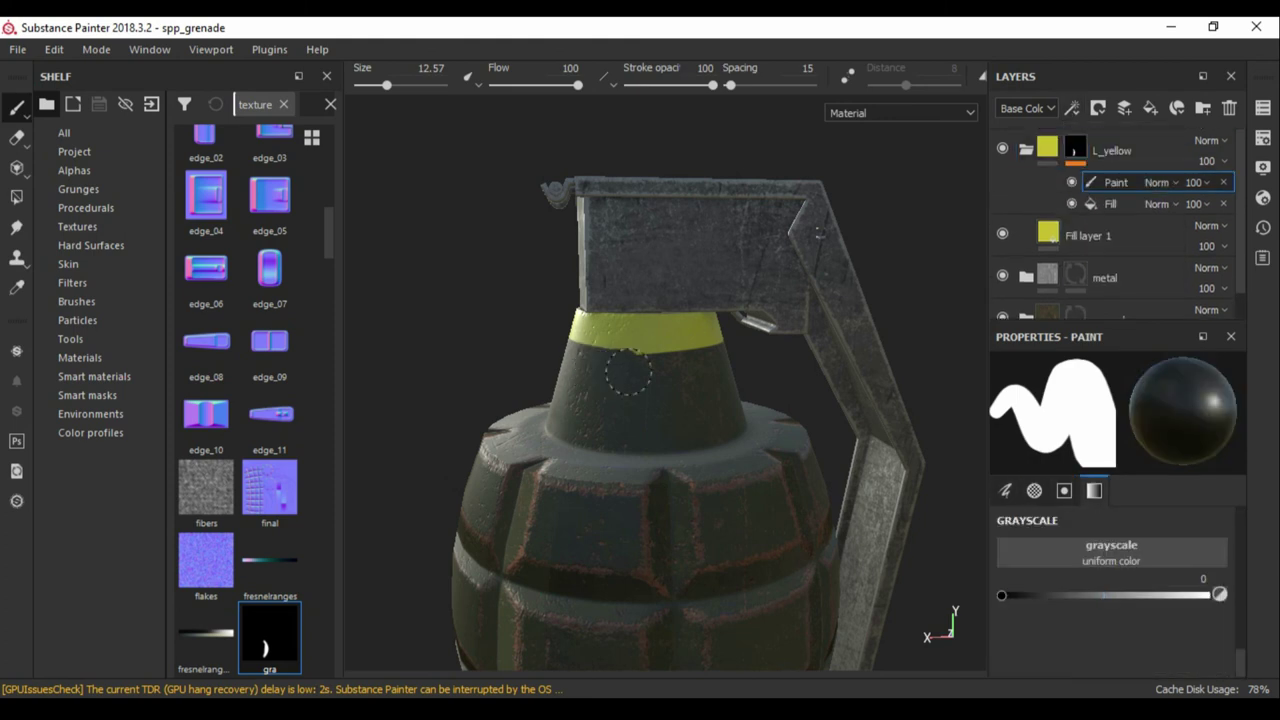
{"action": "mouse_move", "coordinate": [675, 372]}
{"action": "left_mouse_down", "text": "alt"}
{"action": "mouse_move", "coordinate": [860, 250]}
{"action": "mouse_move", "coordinate": [908, 300]}
{"action": "left_mouse_up", "text": "alt"}
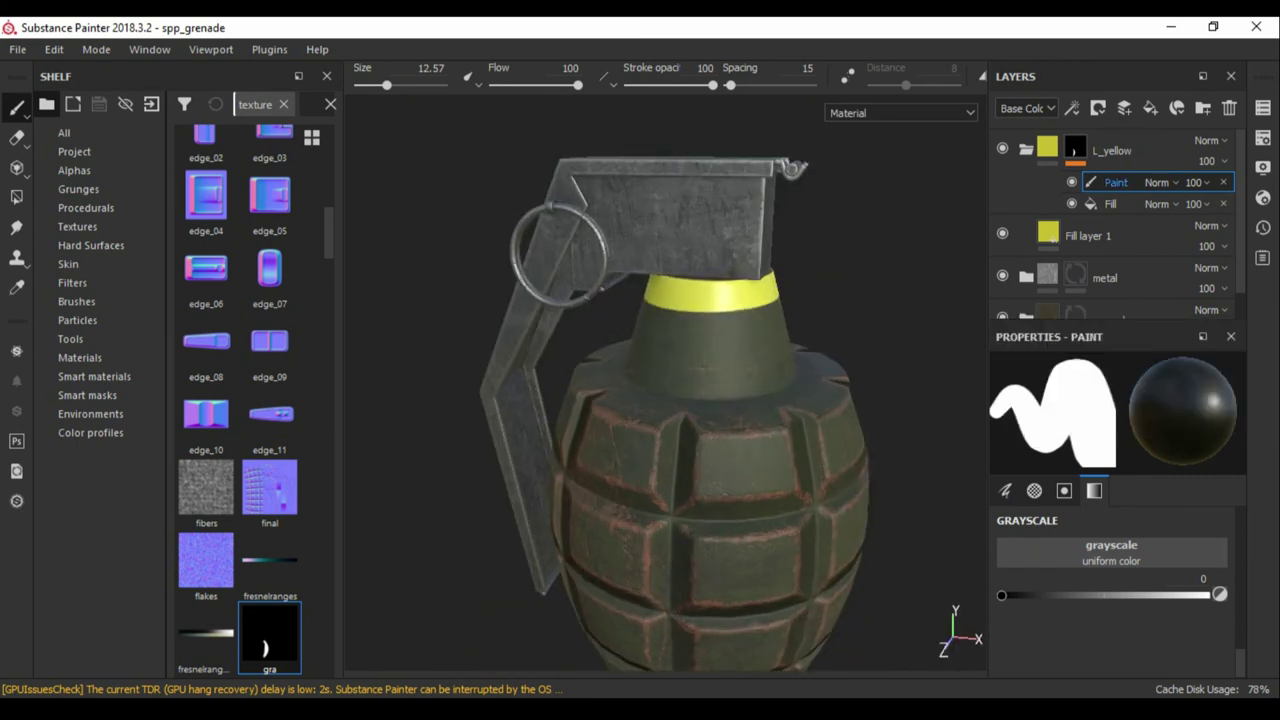
Paint dark dirt across the yellow band with the Dirt 1 brush at size about 44
{"action": "left_click", "coordinate": [76, 301]}
{"action": "scroll", "coordinate": [240, 400], "scroll_direction": "down", "scroll_amount": 5}
{"action": "left_click", "coordinate": [269, 495]}
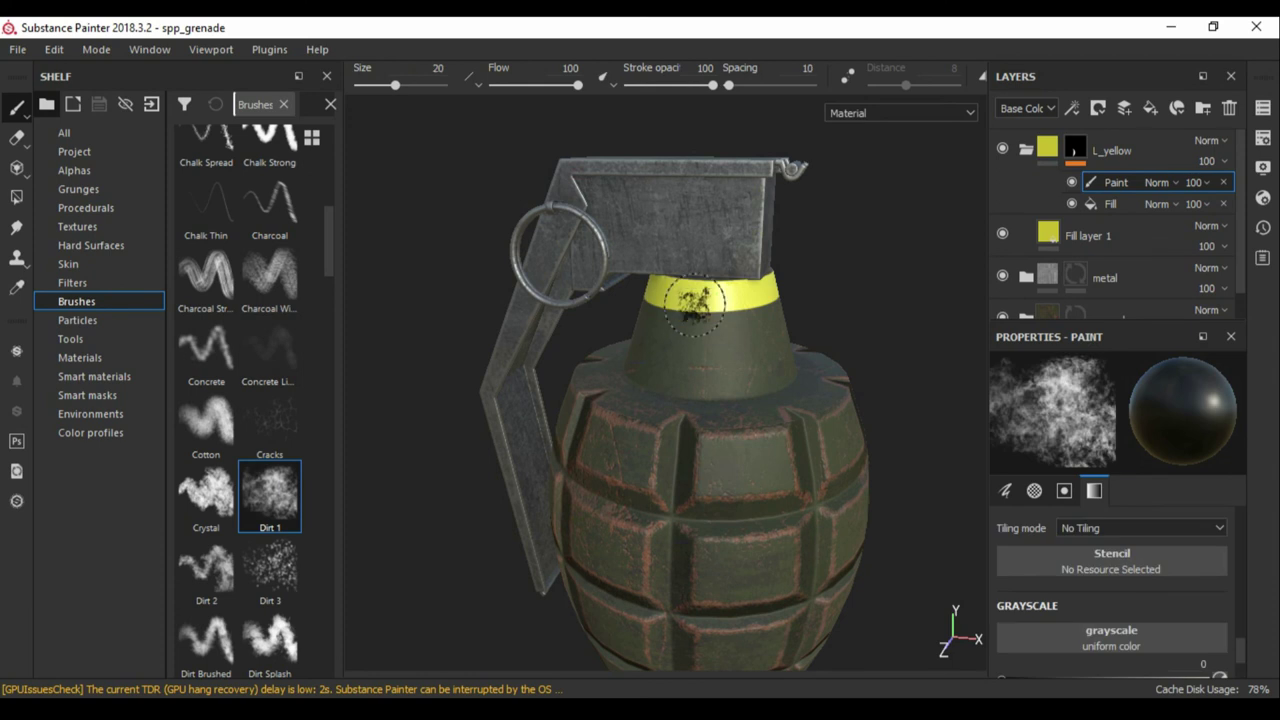
{"action": "right_click_drag", "start_coordinate": [695, 305], "coordinate": [705, 295], "text": "ctrl"}
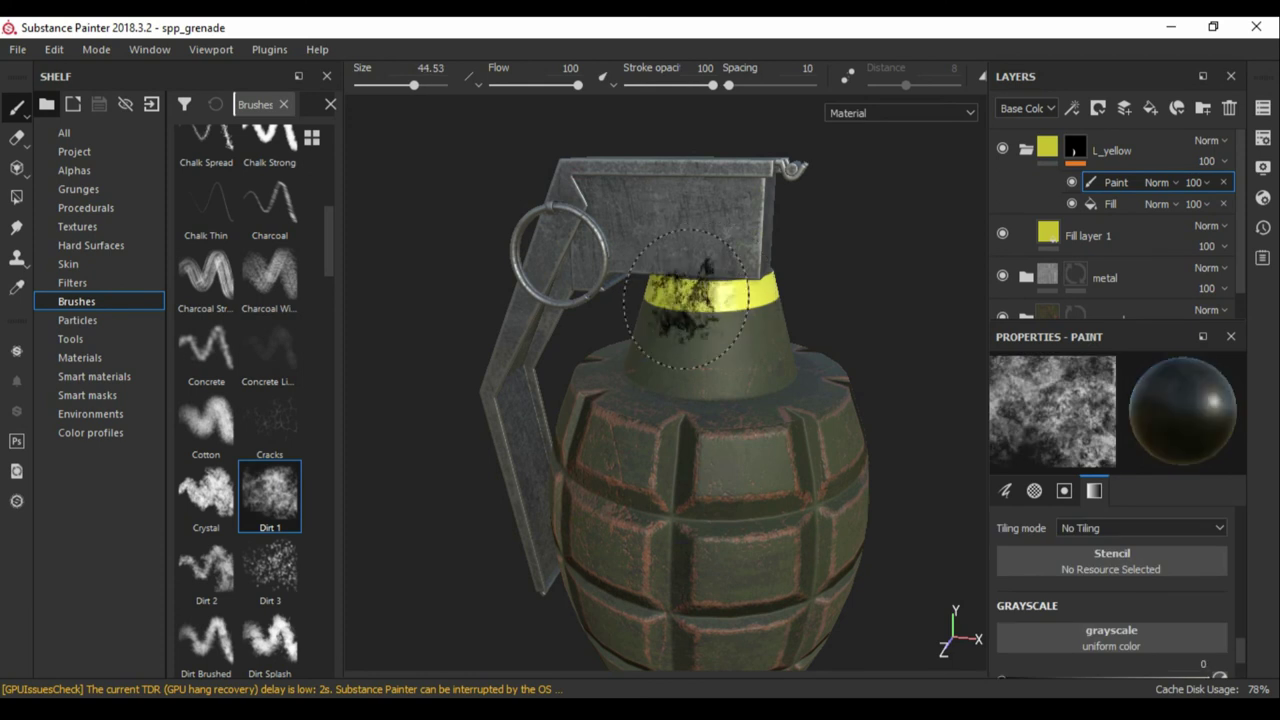
{"action": "left_click", "coordinate": [758, 305]}
{"action": "mouse_move", "coordinate": [758, 305]}
{"action": "left_mouse_down", "text": "alt"}
{"action": "mouse_move", "coordinate": [748, 342]}
{"action": "mouse_move", "coordinate": [903, 355]}
{"action": "left_mouse_up", "text": "alt"}
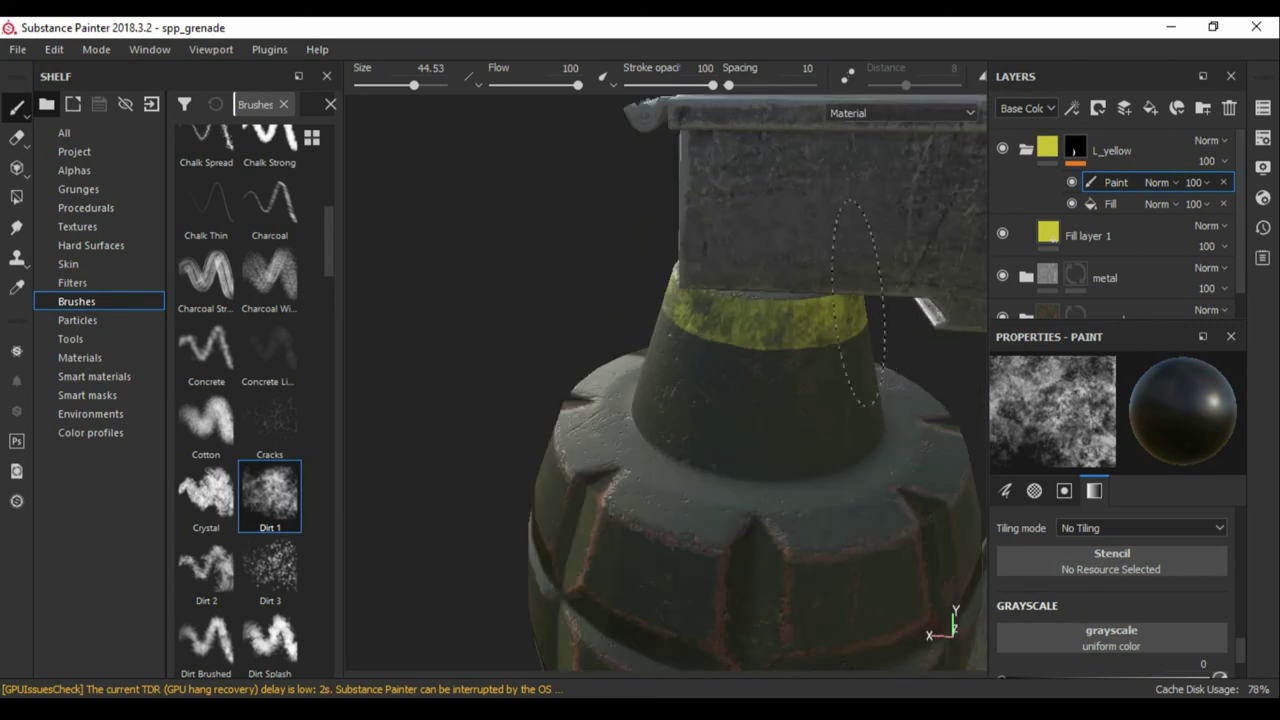
{"action": "left_click_drag", "start_coordinate": [785, 362], "coordinate": [653, 330]}
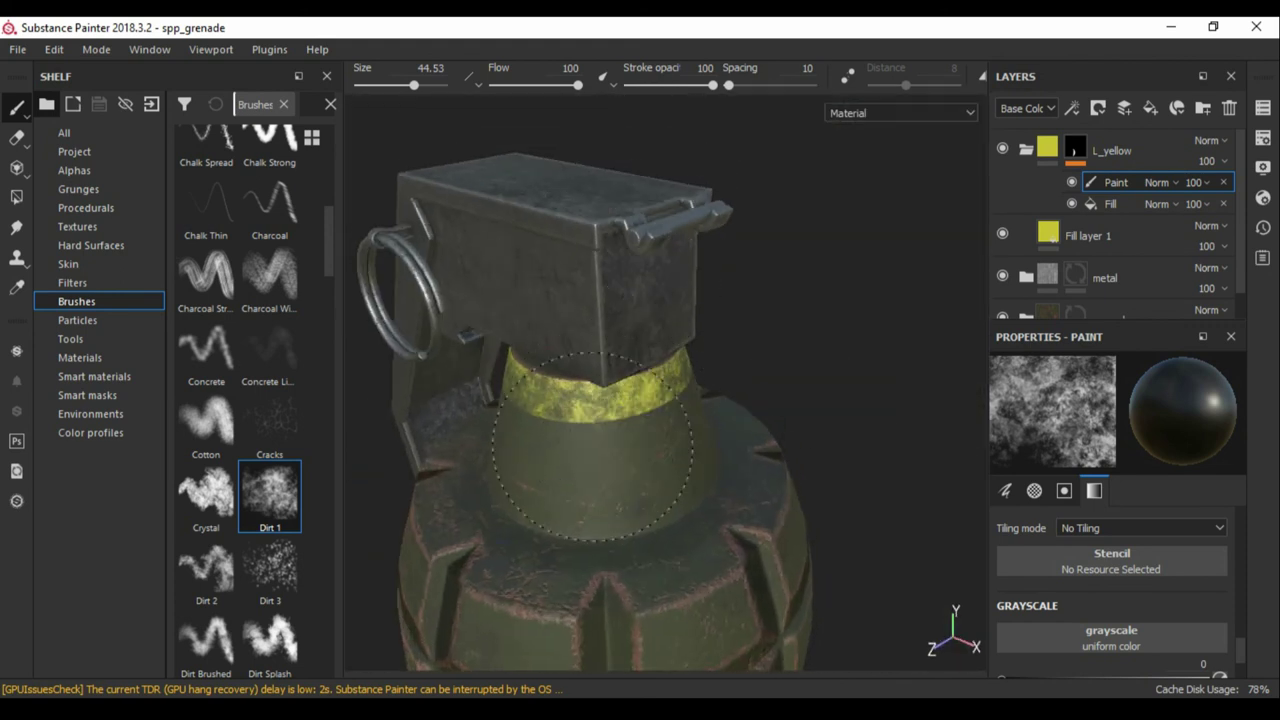
Undo the oversized dab and add smaller dirt patches at brush size about 20
{"action": "left_click_drag", "start_coordinate": [567, 452], "coordinate": [700, 470], "text": "alt"}
{"action": "left_click", "coordinate": [713, 500]}
{"action": "key", "text": "ctrl+z"}
{"action": "right_click_drag", "start_coordinate": [713, 500], "coordinate": [676, 443], "text": "ctrl"}
{"action": "left_click", "coordinate": [676, 443]}
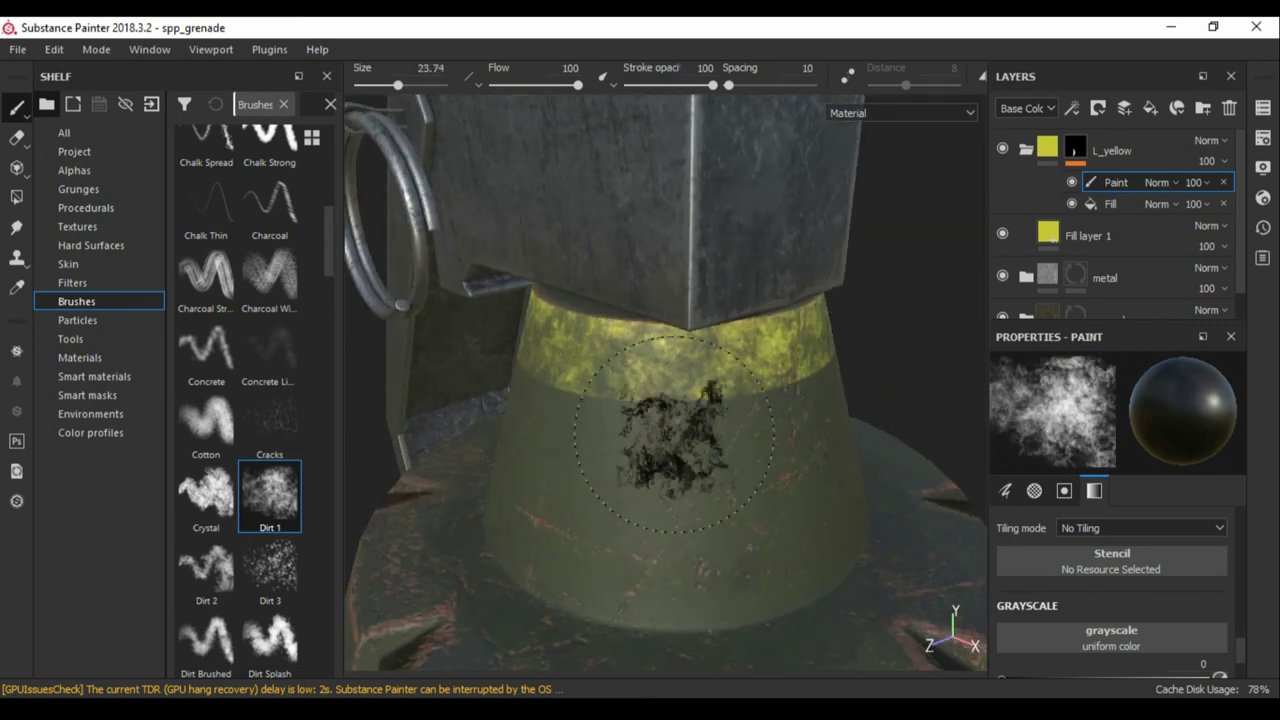
{"action": "key", "text": "f"}
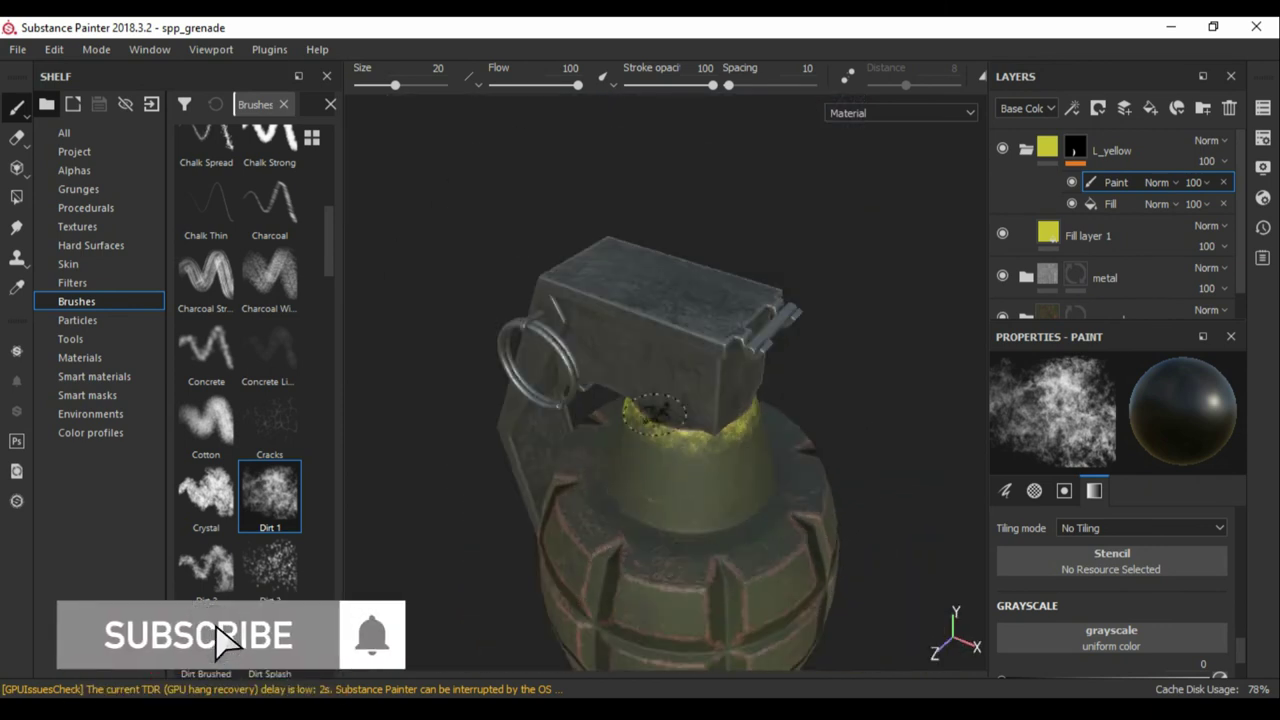
{"action": "scroll", "coordinate": [770, 420], "scroll_direction": "up", "scroll_amount": 2}
{"action": "mouse_move", "coordinate": [770, 420]}
{"action": "left_mouse_down", "text": "alt"}
{"action": "mouse_move", "coordinate": [767, 323]}
{"action": "mouse_move", "coordinate": [700, 330]}
{"action": "left_mouse_up", "text": "alt"}
{"action": "scroll", "coordinate": [767, 323], "scroll_direction": "down", "scroll_amount": 5}
{"action": "left_click", "coordinate": [1110, 150]}
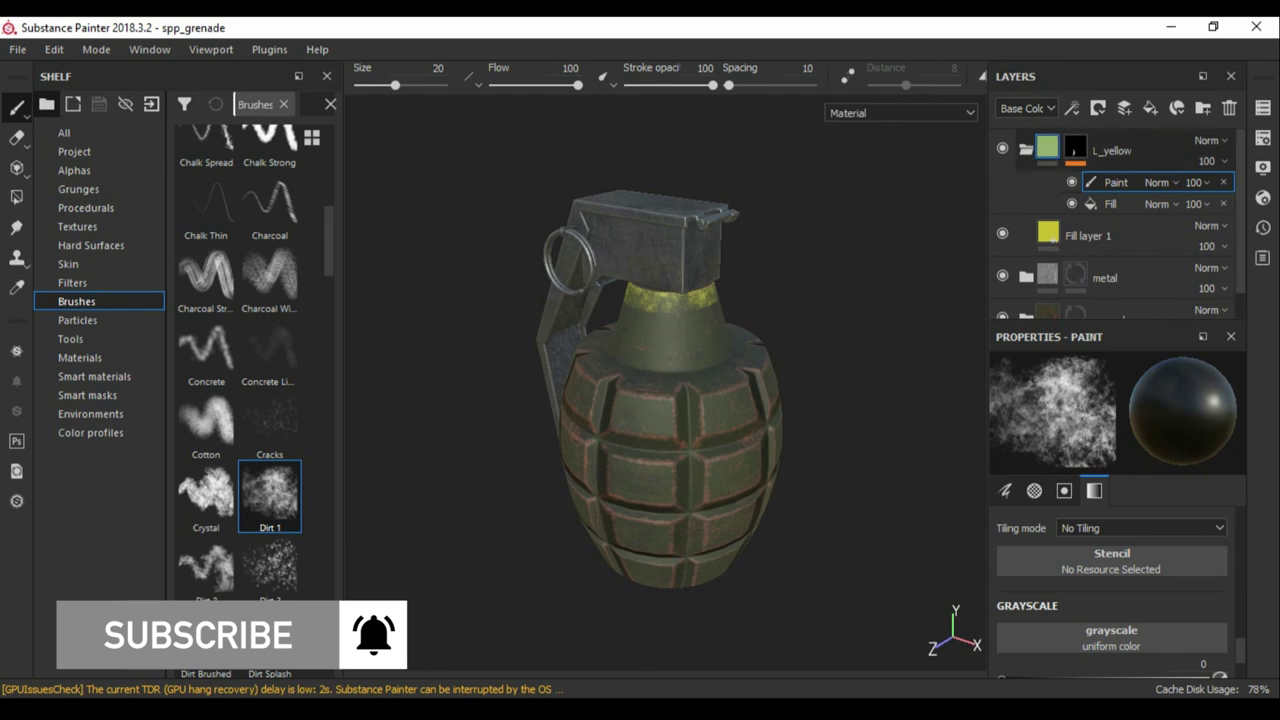
Expand the grenade folder and add a paint effect to the Rust Coarse mask
{"action": "scroll", "coordinate": [665, 380], "scroll_direction": "up", "scroll_amount": 3}
{"action": "left_click", "coordinate": [1110, 234]}
{"action": "left_click", "coordinate": [1026, 233]}
{"action": "scroll", "coordinate": [1120, 230], "scroll_direction": "down", "scroll_amount": 2}
{"action": "left_click", "coordinate": [1119, 233]}
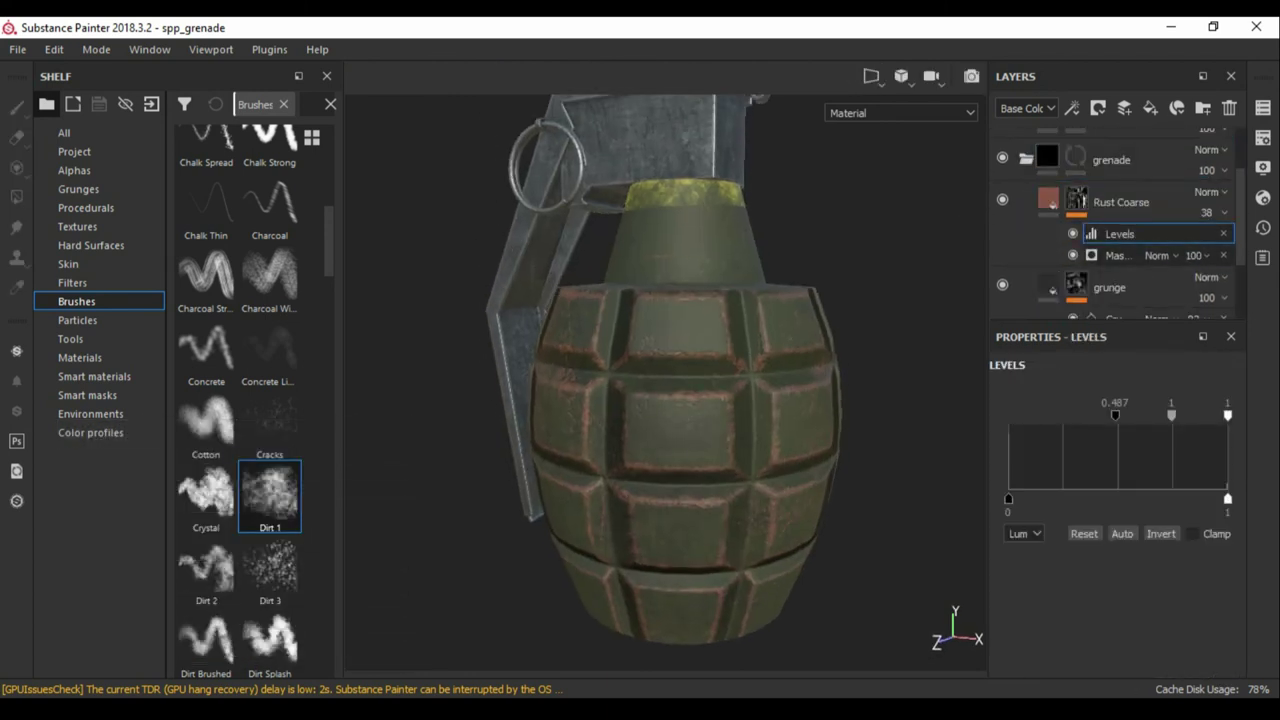
{"action": "left_click", "coordinate": [1071, 107]}
{"action": "left_click", "coordinate": [1120, 228]}
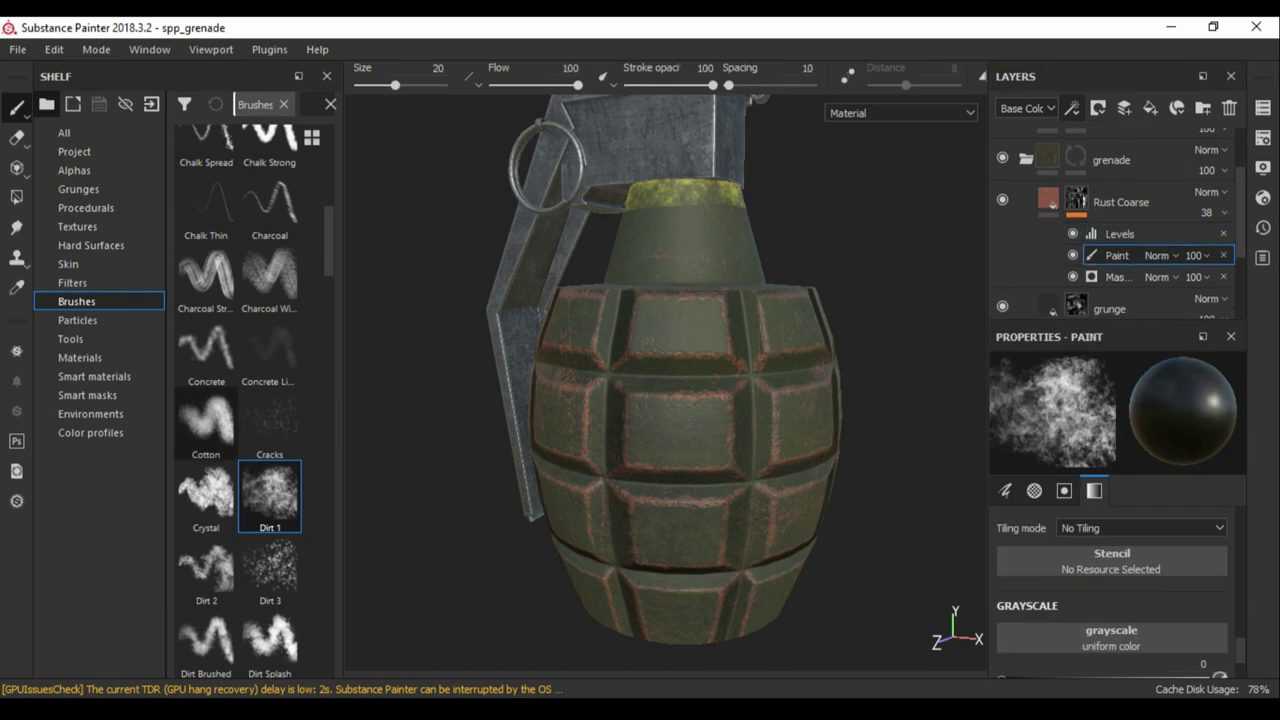
Stamp extra rust onto the grenade body with the Dirt 1 brush
{"action": "mouse_move", "coordinate": [645, 425]}
{"action": "left_mouse_down", "text": "alt"}
{"action": "mouse_move", "coordinate": [651, 490]}
{"action": "mouse_move", "coordinate": [701, 497]}
{"action": "mouse_move", "coordinate": [729, 357]}
{"action": "mouse_move", "coordinate": [752, 402]}
{"action": "left_mouse_up", "text": "alt"}
{"action": "left_click", "coordinate": [701, 497]}
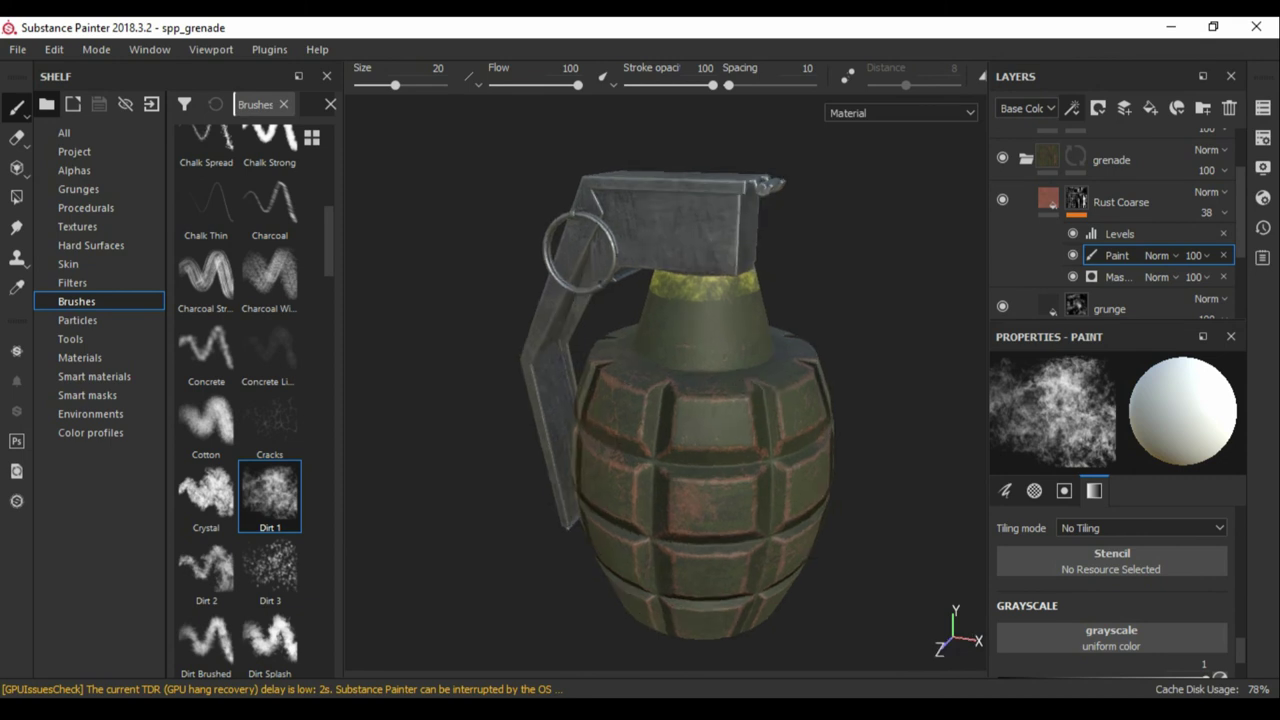
{"action": "left_click_drag", "start_coordinate": [752, 402], "coordinate": [700, 395], "text": "alt"}
{"action": "left_click", "coordinate": [1121, 202]}
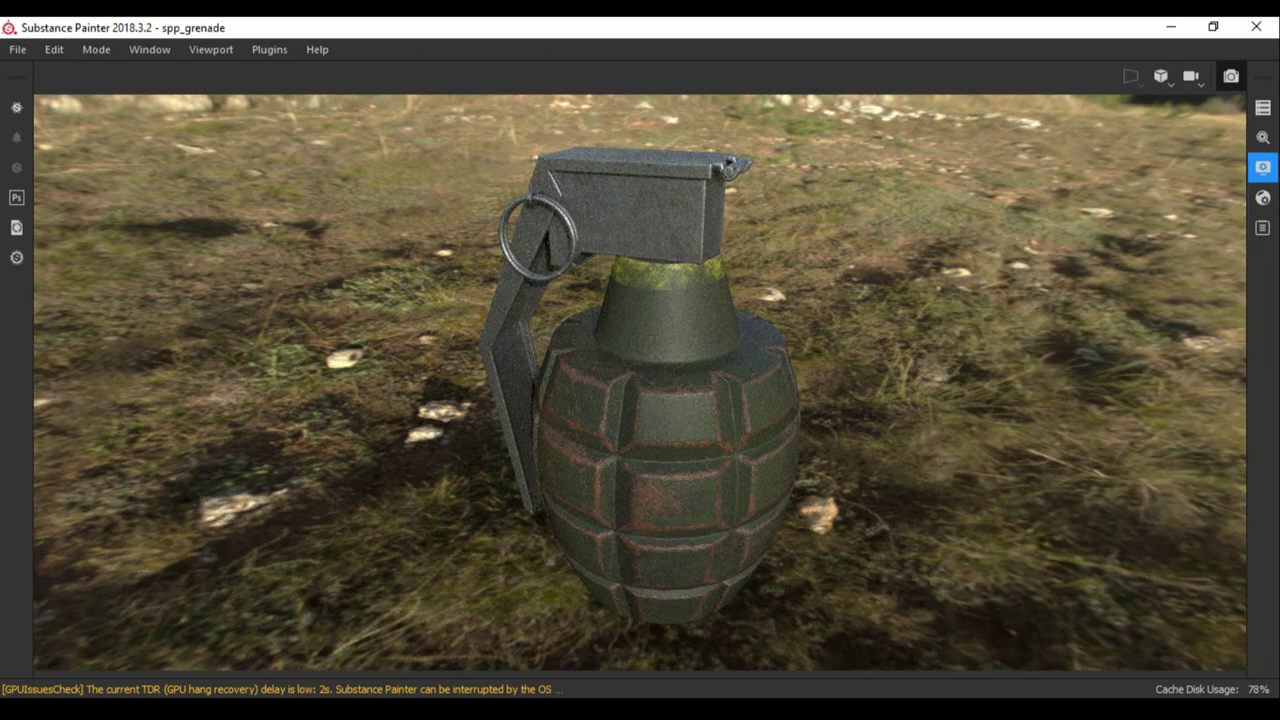
Toggle the Iray render with F10 to preview the lever top, then return to painting
{"action": "key", "text": "F10"}
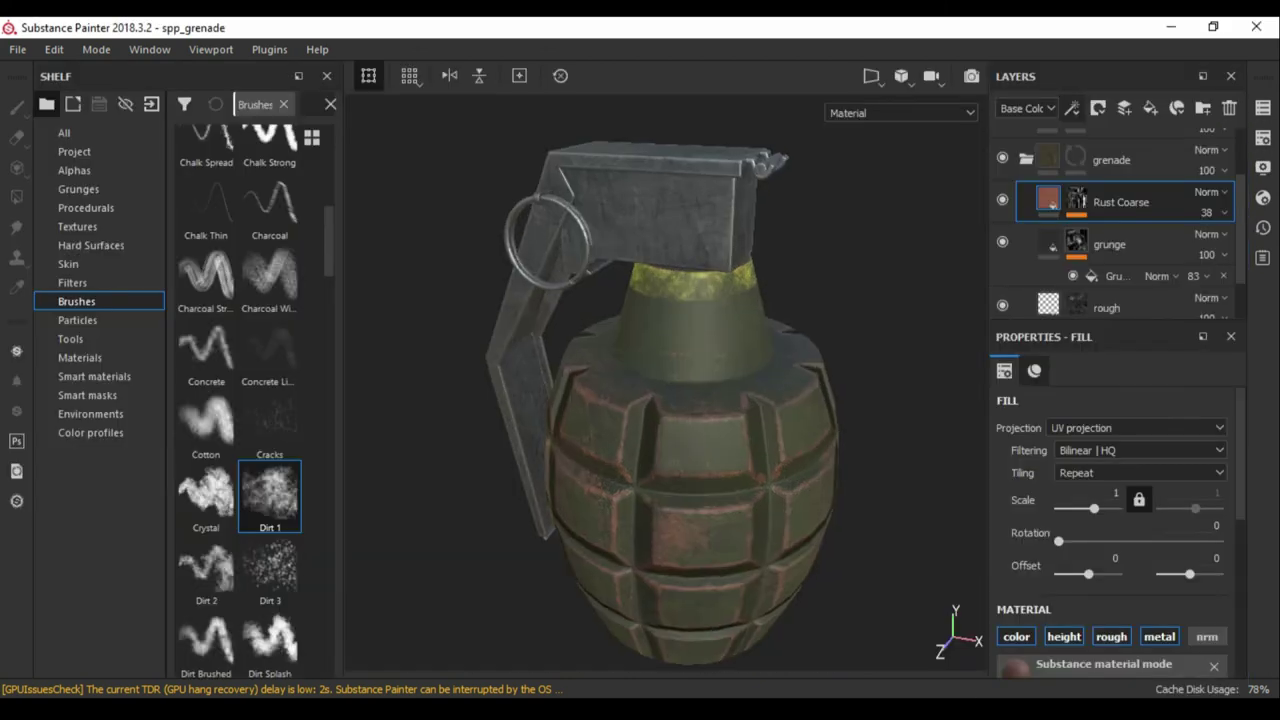
{"action": "scroll", "coordinate": [665, 383], "scroll_direction": "up", "scroll_amount": 5}
{"action": "key", "text": "F10"}
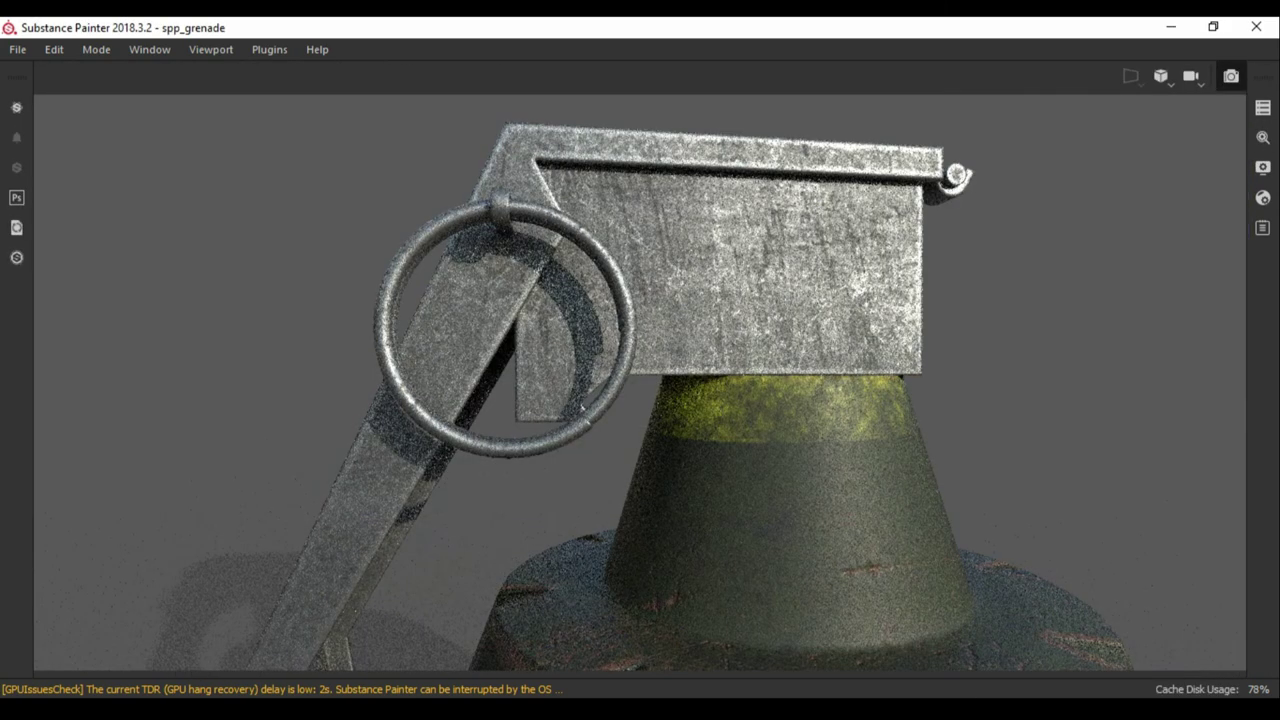
{"action": "key", "text": "F10"}
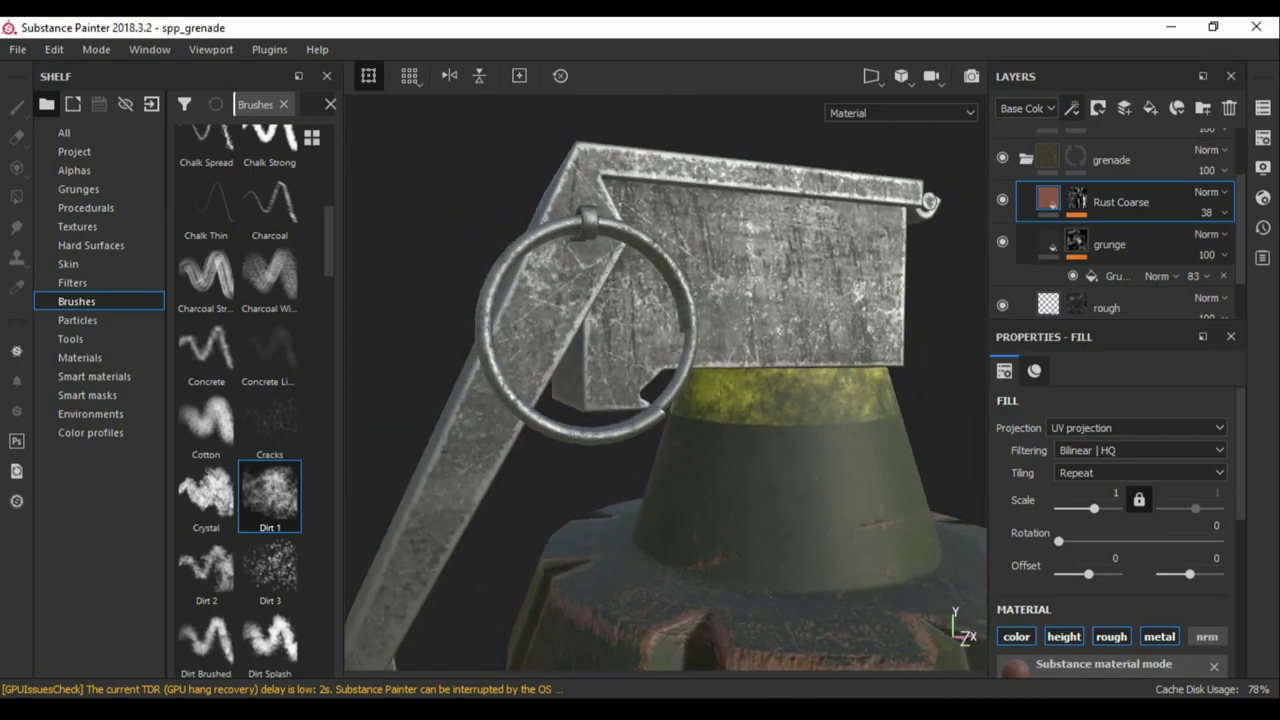
{"action": "scroll", "coordinate": [1110, 225], "scroll_direction": "up", "scroll_amount": 2}
Set the grunge fill Balance of scratch _2's mask to 0.29
{"action": "left_click", "coordinate": [1110, 202]}
{"action": "left_click", "coordinate": [1113, 233]}
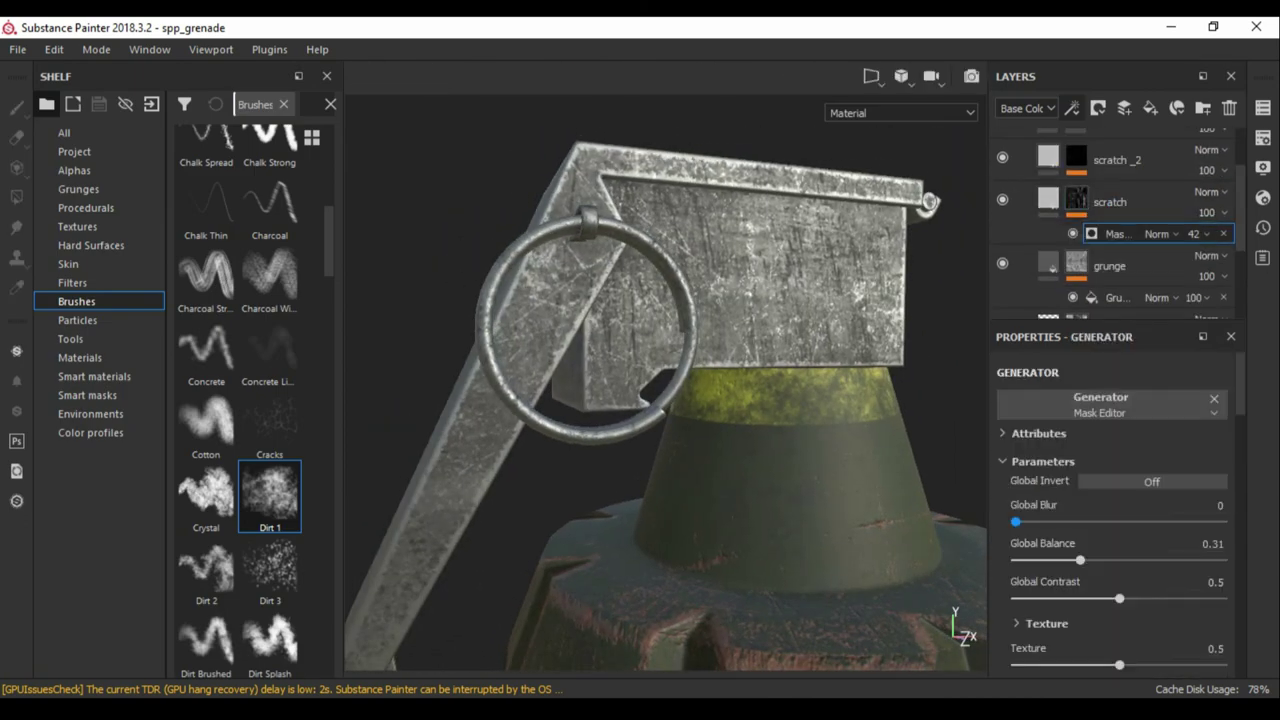
{"action": "left_click", "coordinate": [1110, 160]}
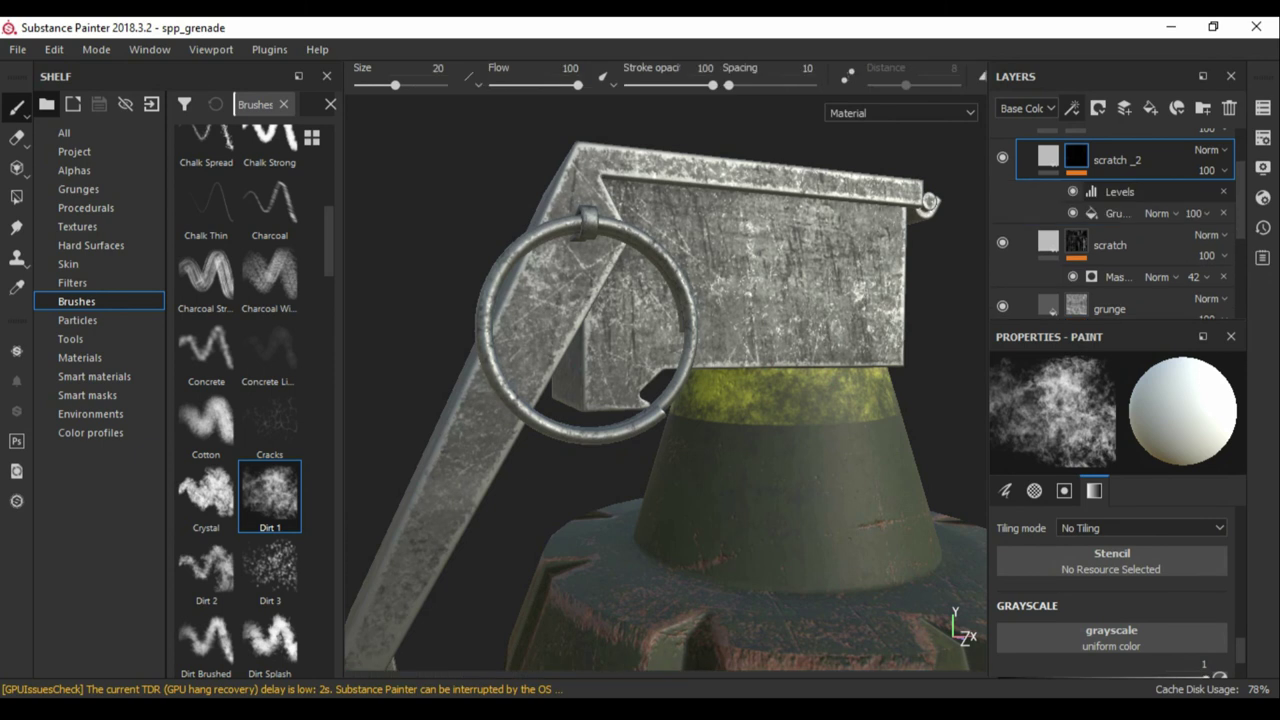
{"action": "left_click", "coordinate": [1117, 213]}
{"action": "left_click_drag", "start_coordinate": [1077, 606], "coordinate": [1075, 606]}
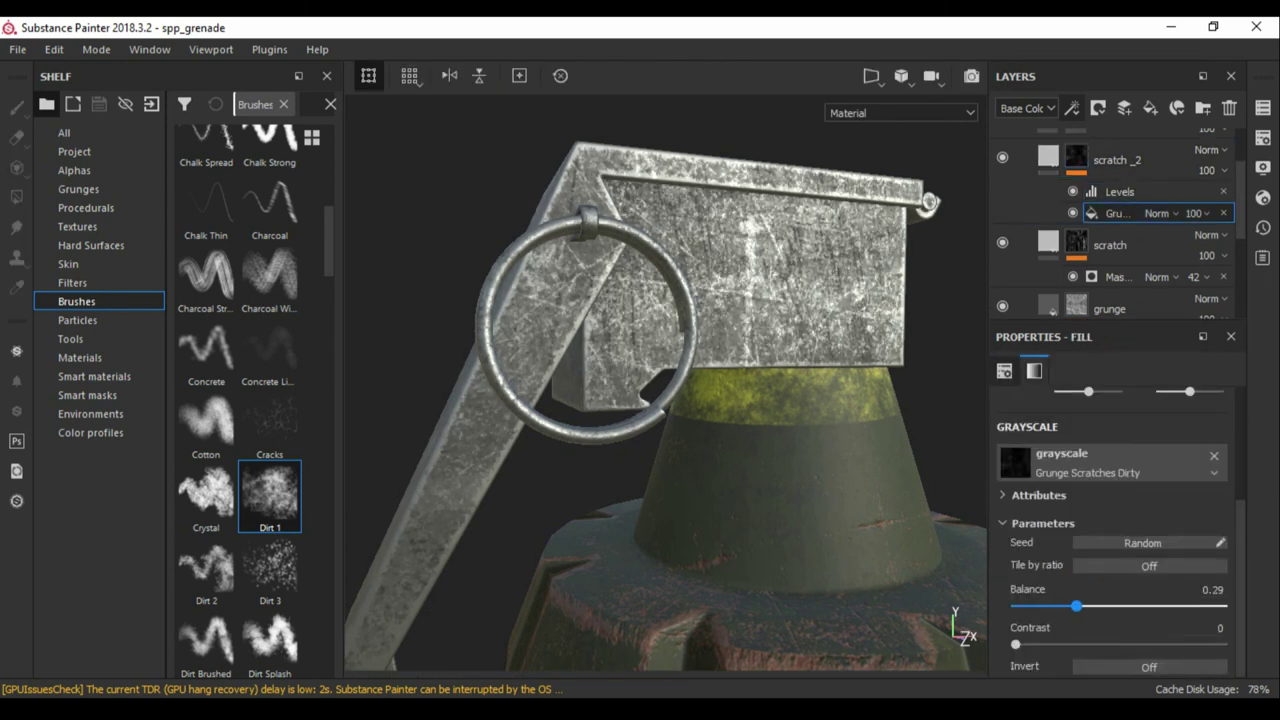
{"action": "left_click_drag", "start_coordinate": [700, 400], "coordinate": [760, 420], "text": "alt"}
{"action": "scroll", "coordinate": [1110, 230], "scroll_direction": "down", "scroll_amount": 3}
Check the base layer's colour while viewing the lever and neck
{"action": "left_click", "coordinate": [1076, 286]}
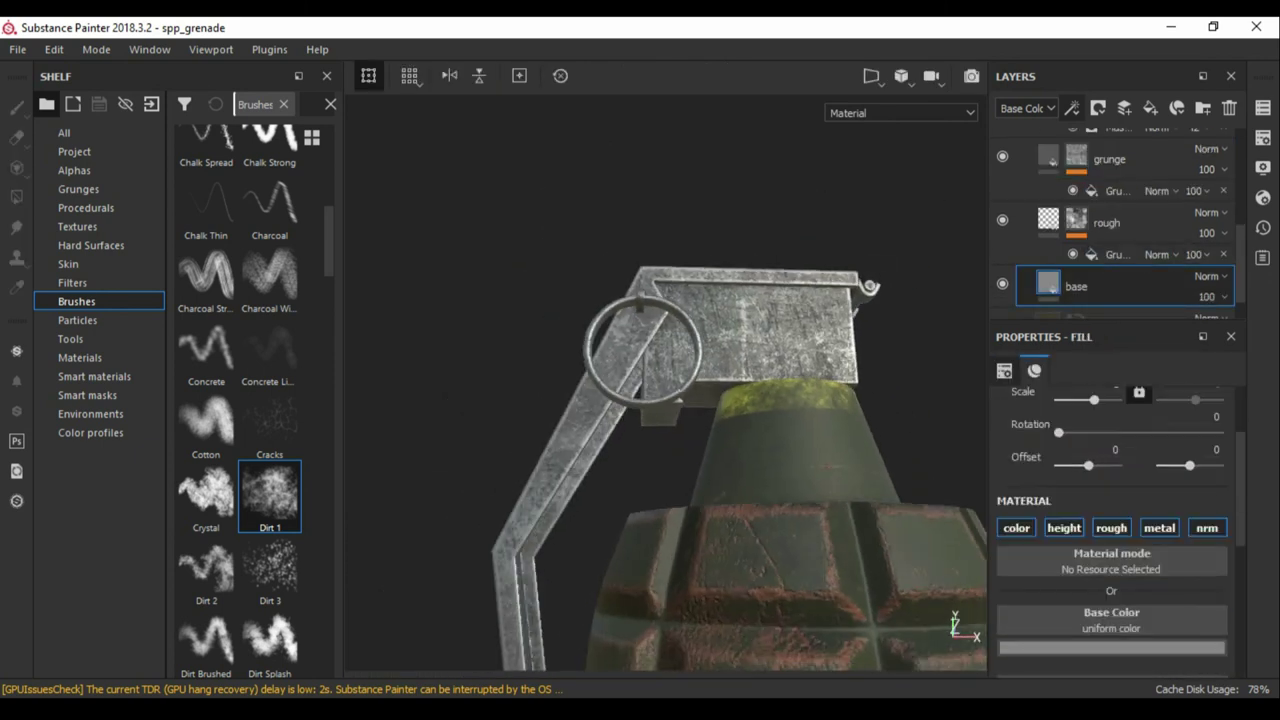
{"action": "left_click", "coordinate": [1110, 631]}
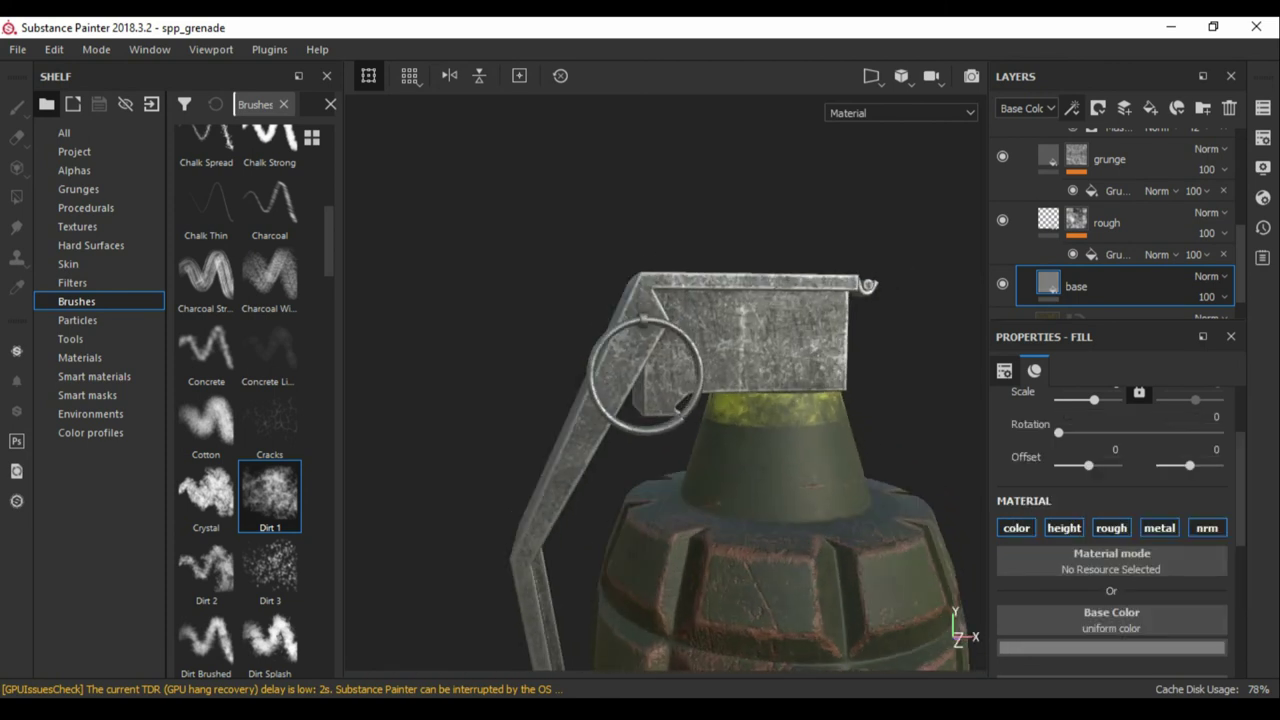
{"action": "left_click_drag", "start_coordinate": [700, 420], "coordinate": [620, 360], "text": "alt"}
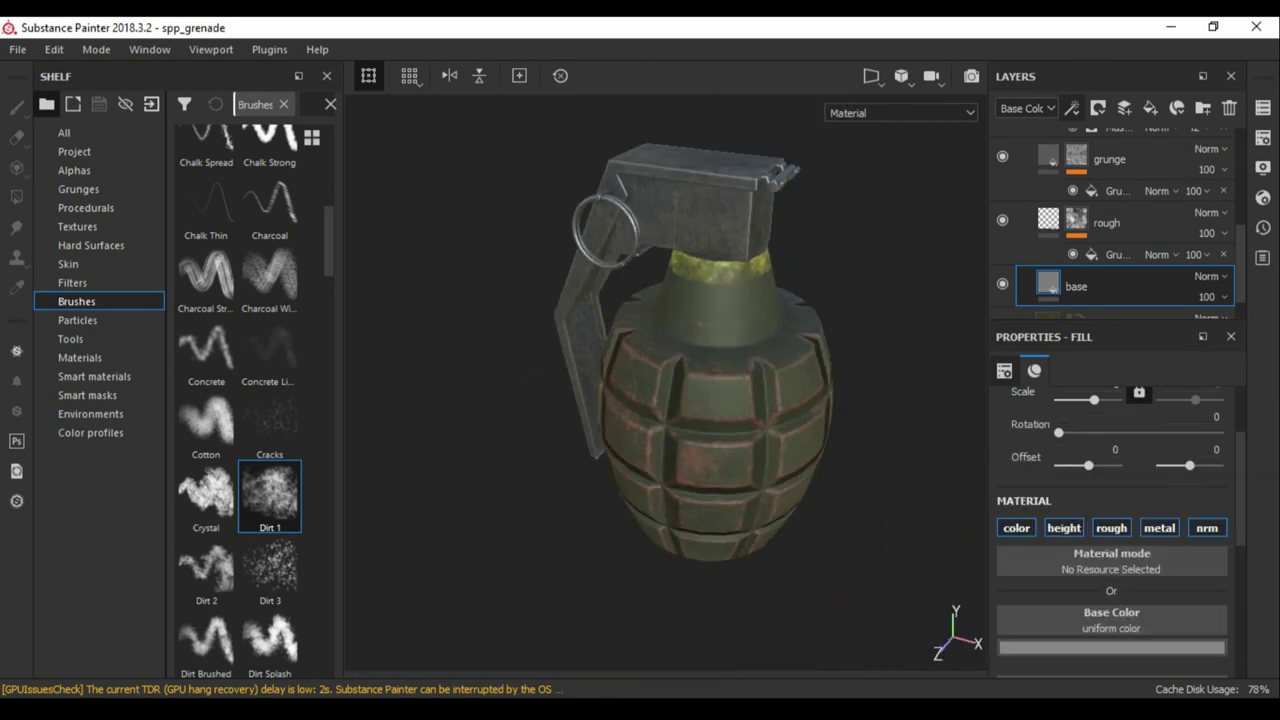
{"action": "scroll", "coordinate": [1110, 230], "scroll_direction": "up", "scroll_amount": 3}
{"action": "scroll", "coordinate": [1110, 220], "scroll_direction": "up", "scroll_amount": 3}
Raise the yellow band fill layer's roughness to 0.3867
{"action": "left_click", "coordinate": [1100, 192]}
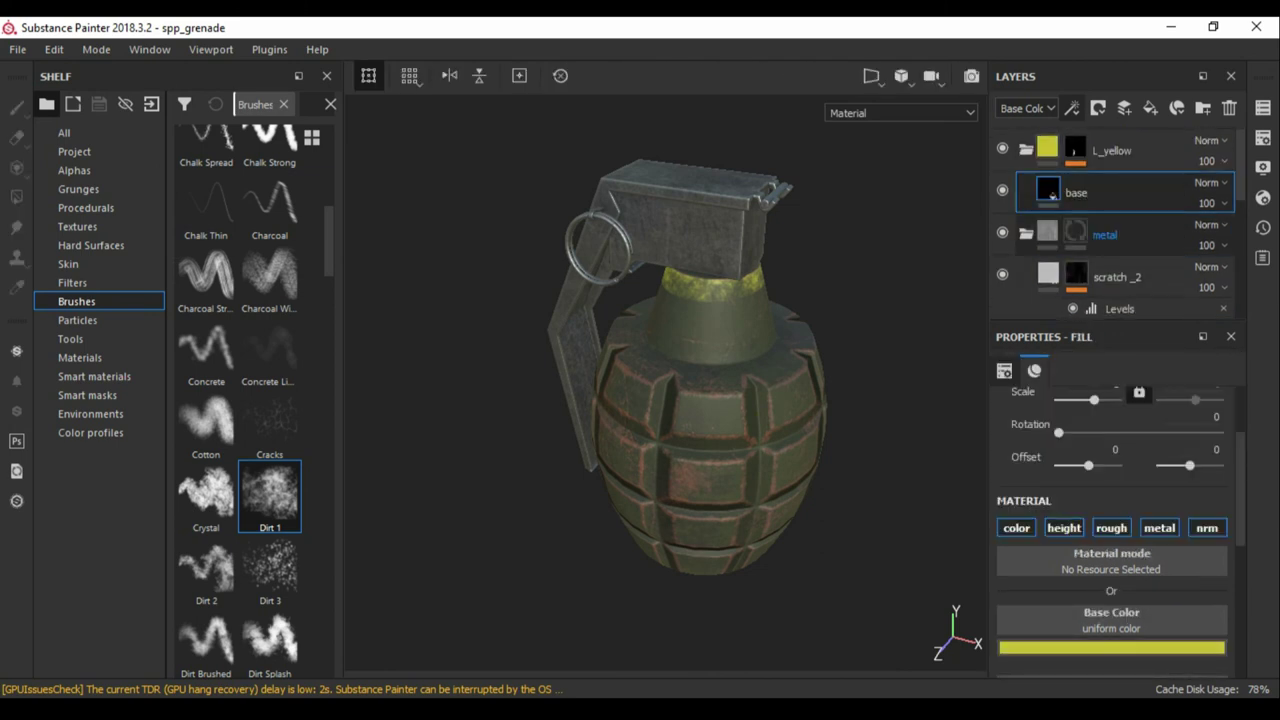
{"action": "scroll", "coordinate": [1110, 530], "scroll_direction": "down", "scroll_amount": 3}
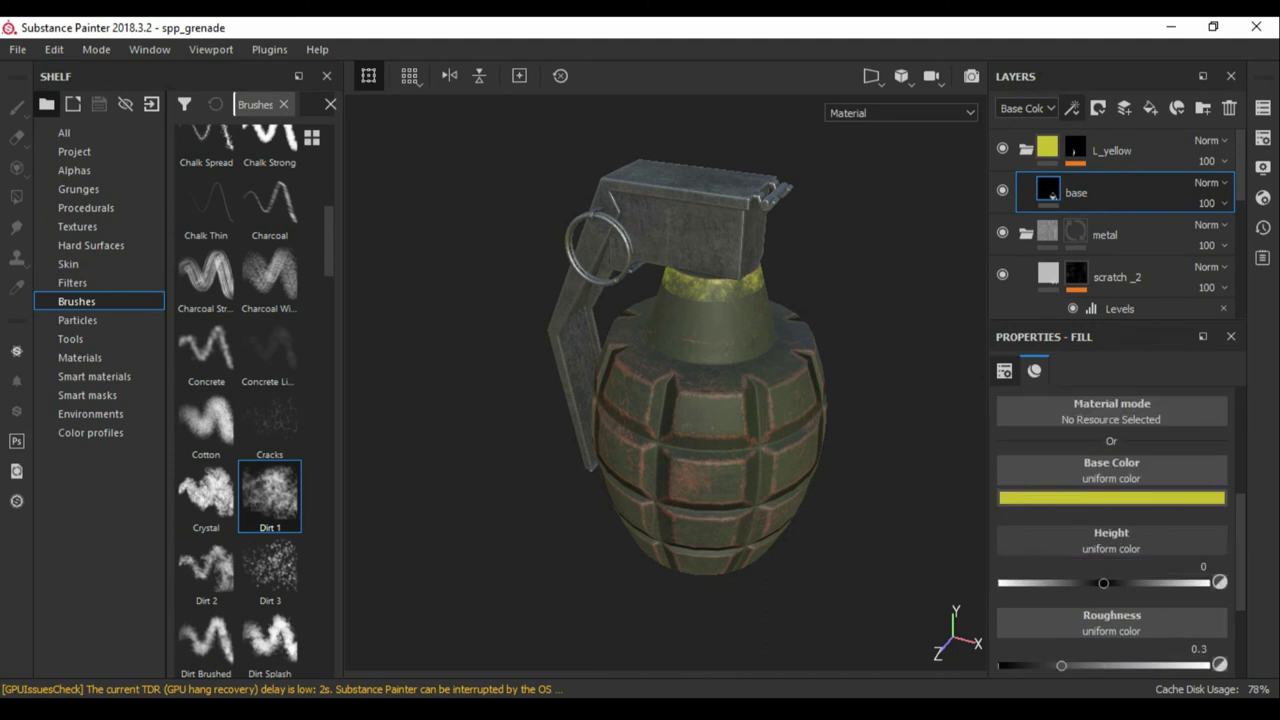
{"action": "scroll", "coordinate": [1110, 530], "scroll_direction": "down", "scroll_amount": 3}
{"action": "left_click_drag", "start_coordinate": [700, 400], "coordinate": [780, 390], "text": "alt"}
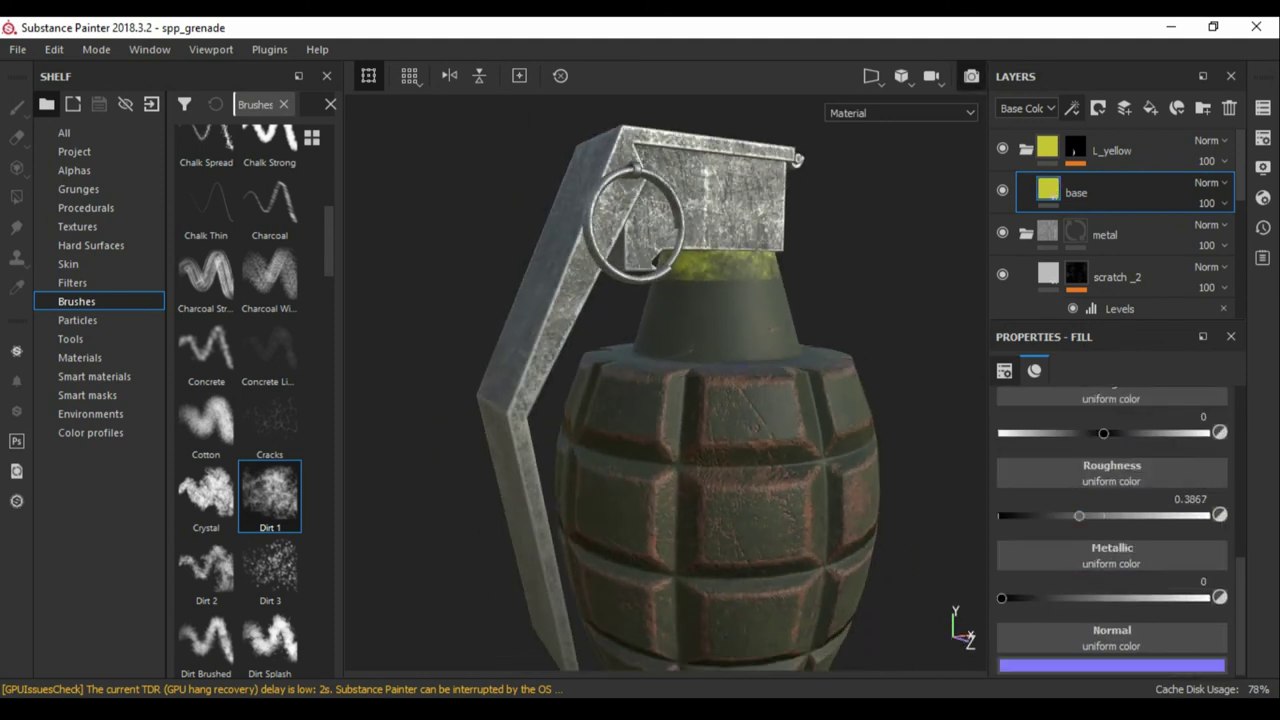
Review the finished grenade in the Iray render, then return to painting
{"action": "key", "text": "F10"}
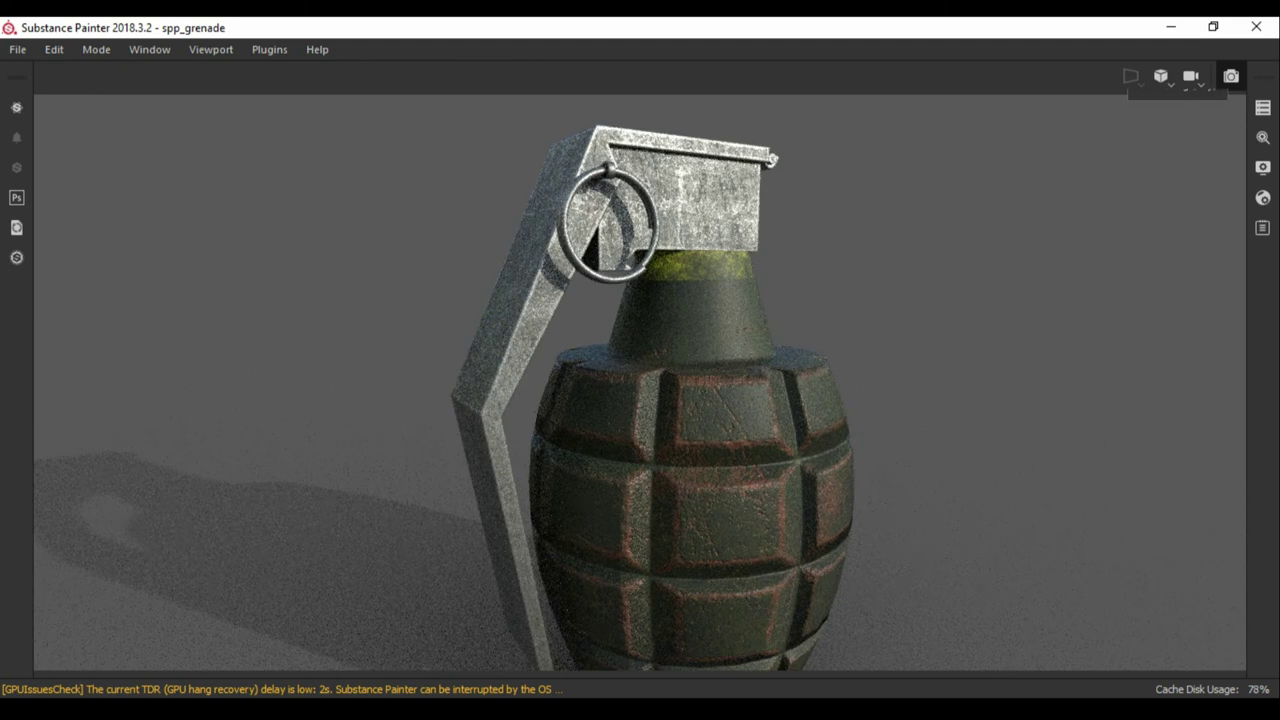
{"action": "key", "text": "F10"}
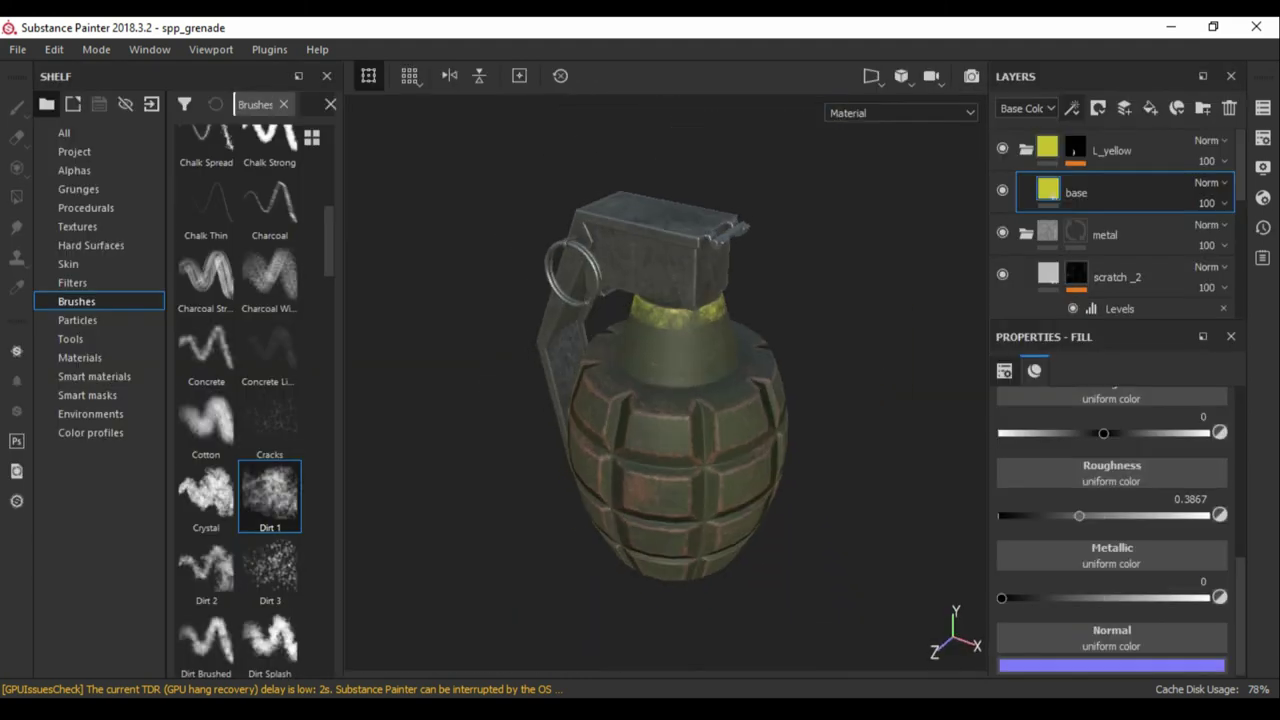
{"action": "key", "text": "ctrl"}
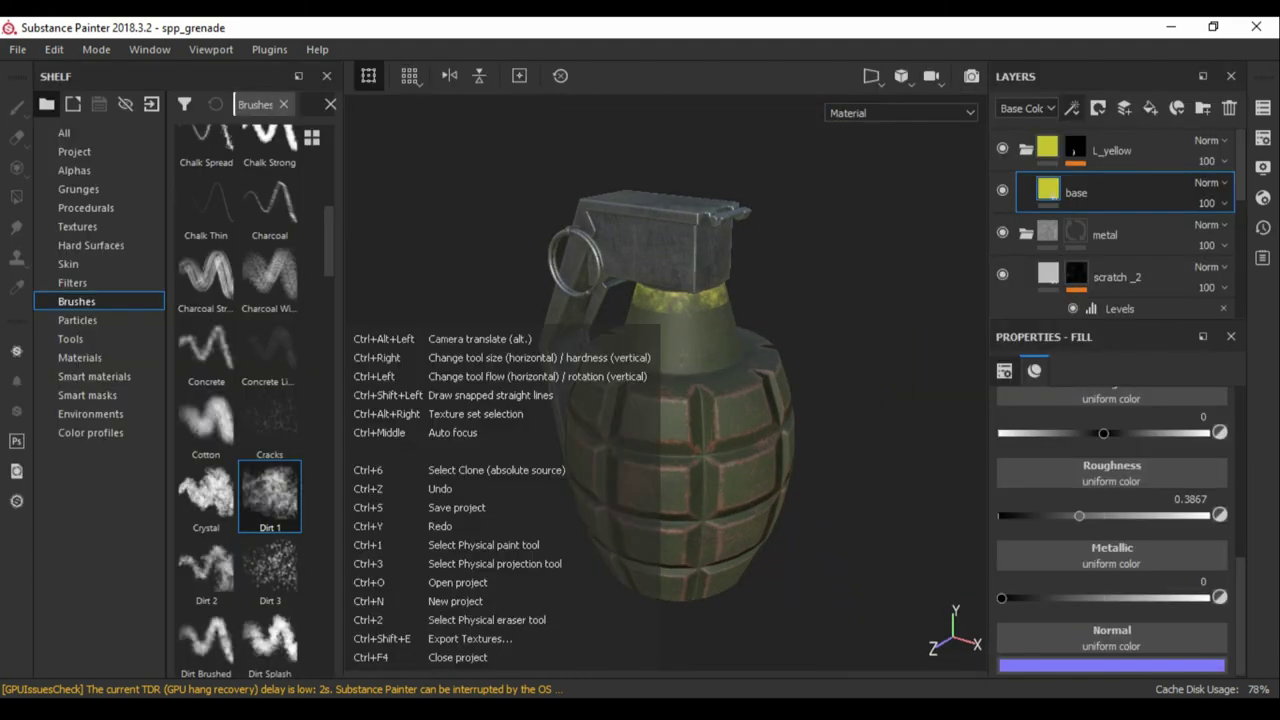